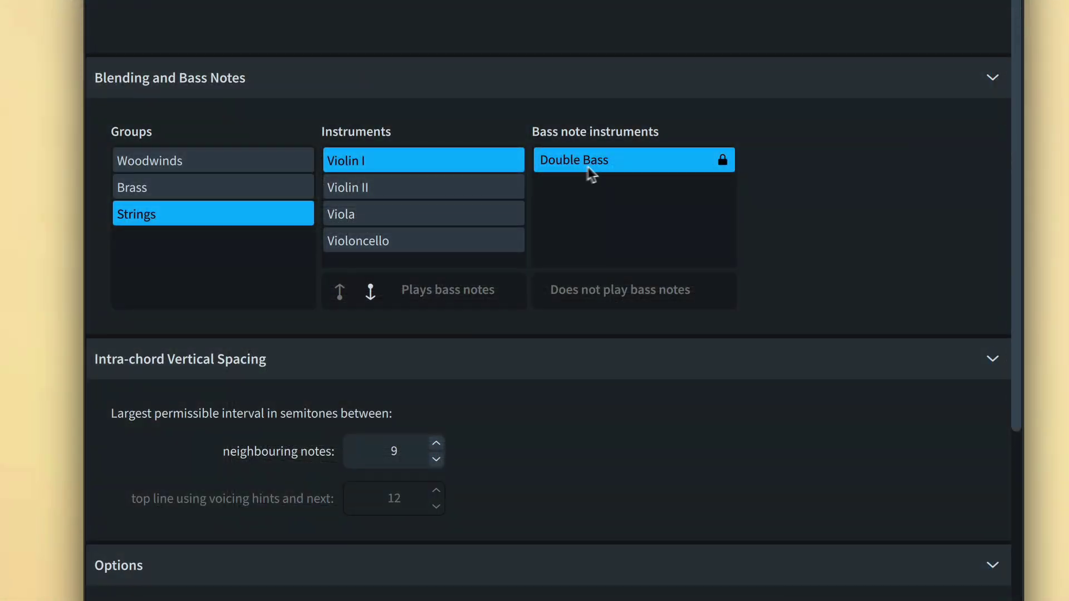
Set the Violoncello to play bass notes in the Strings group, and move the Oboe up the instrument order in Woodwinds
left_click(409, 246)
left_click(497, 296)
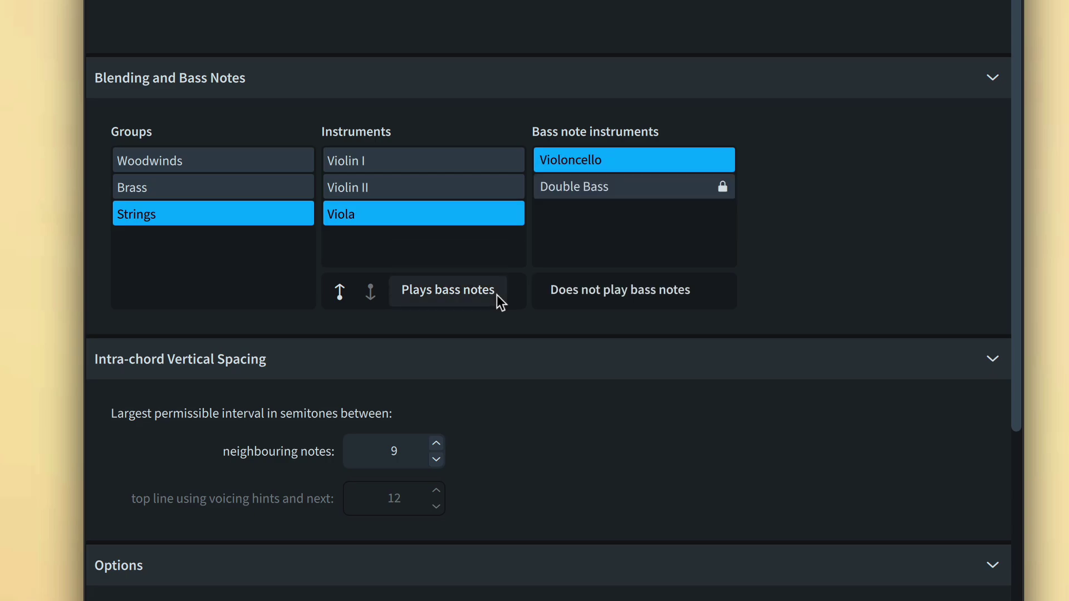
left_click(214, 160)
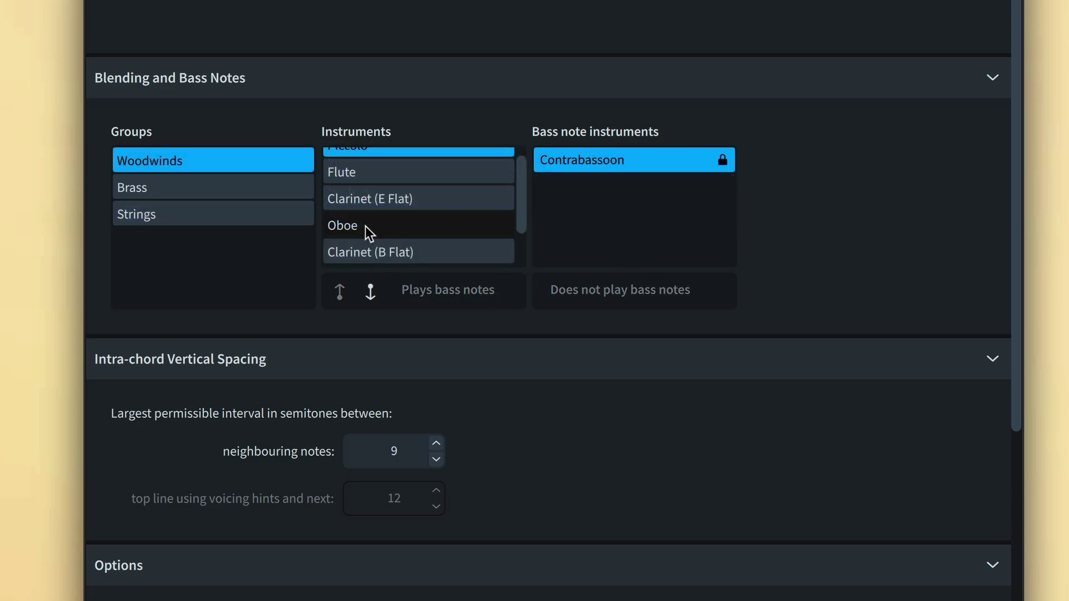
left_click(366, 227)
left_click(349, 296)
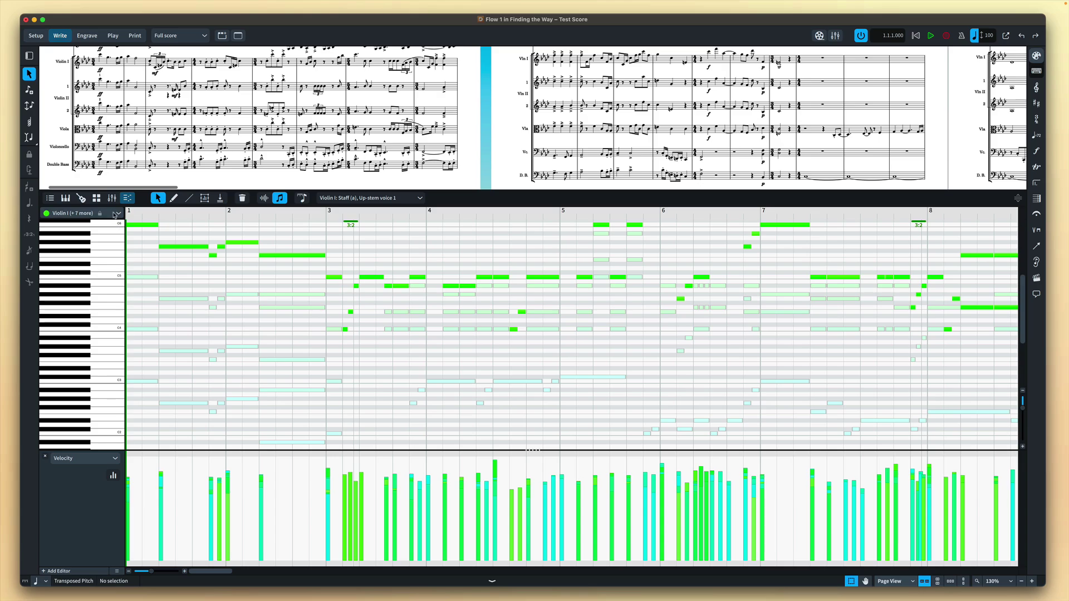
Switch the Key Editor's primary instrument from Violin I to Violin II, to Viola and finally to Violoncello
left_click(115, 215)
left_click(135, 285)
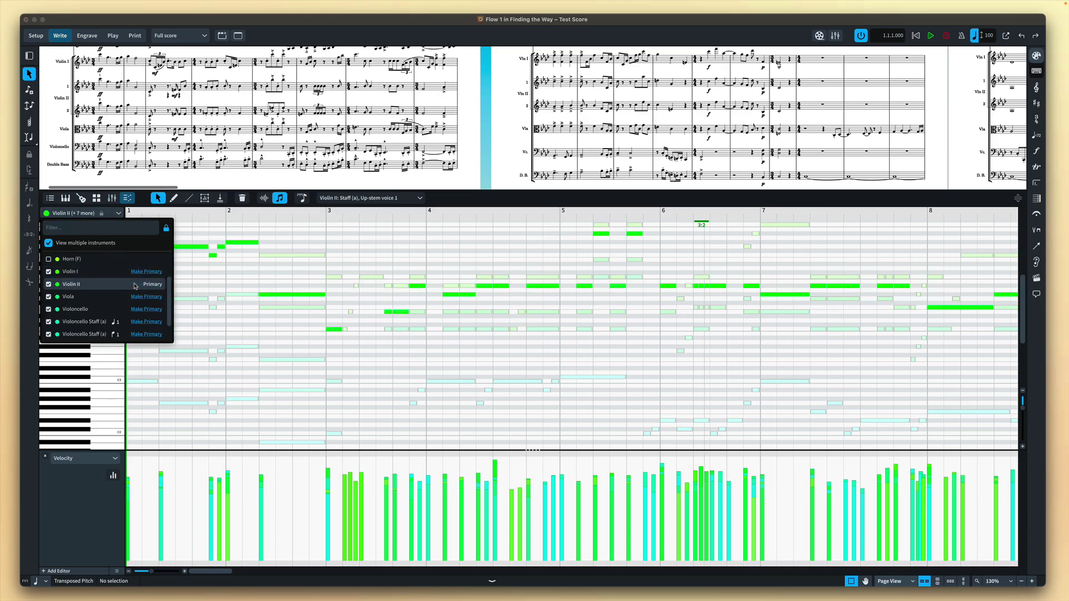
left_click(138, 298)
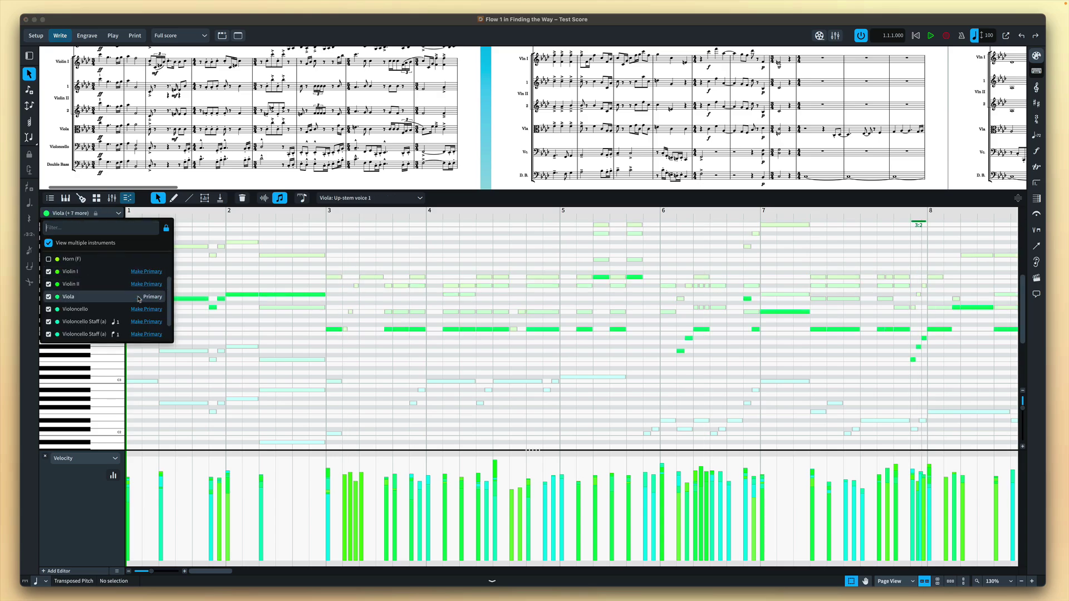
left_click(138, 310)
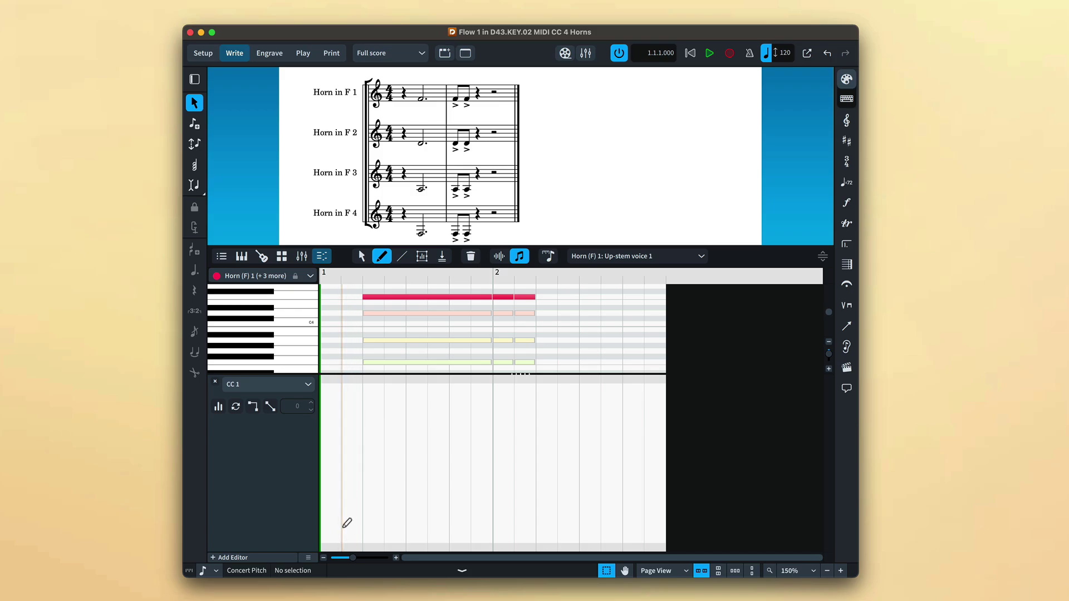
Draw a rising CC 1 curve across the horns' phrase in bars 1–2, and apply the Stamp tool to the curve leading into bar 3
mouse_move(345, 526)
left_mouse_down()
mouse_move(470, 426)
mouse_move(512, 367)
mouse_move(540, 368)
left_mouse_up()
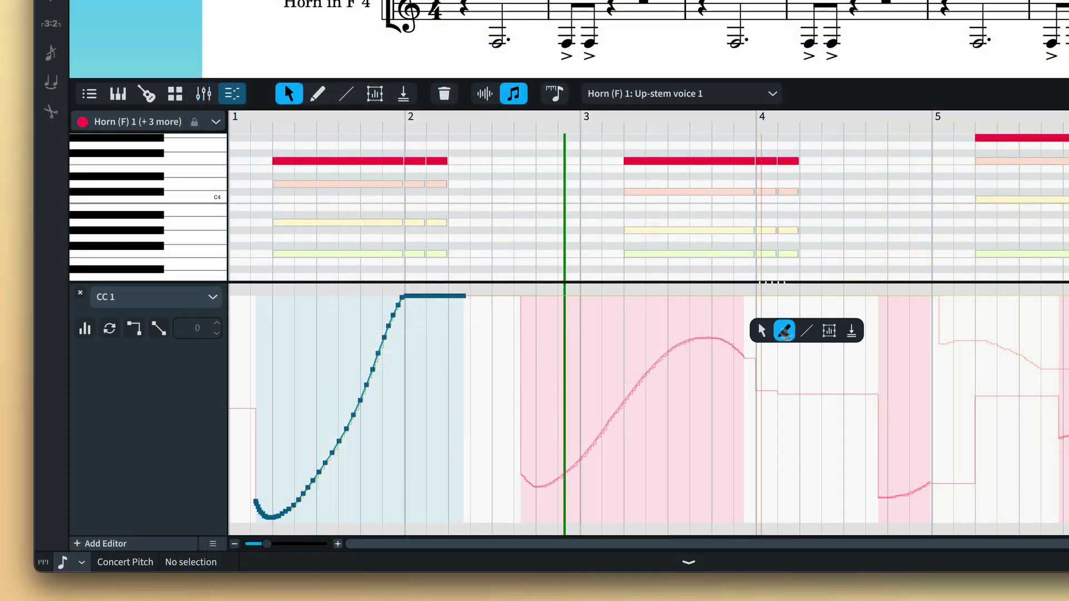
left_click(852, 331)
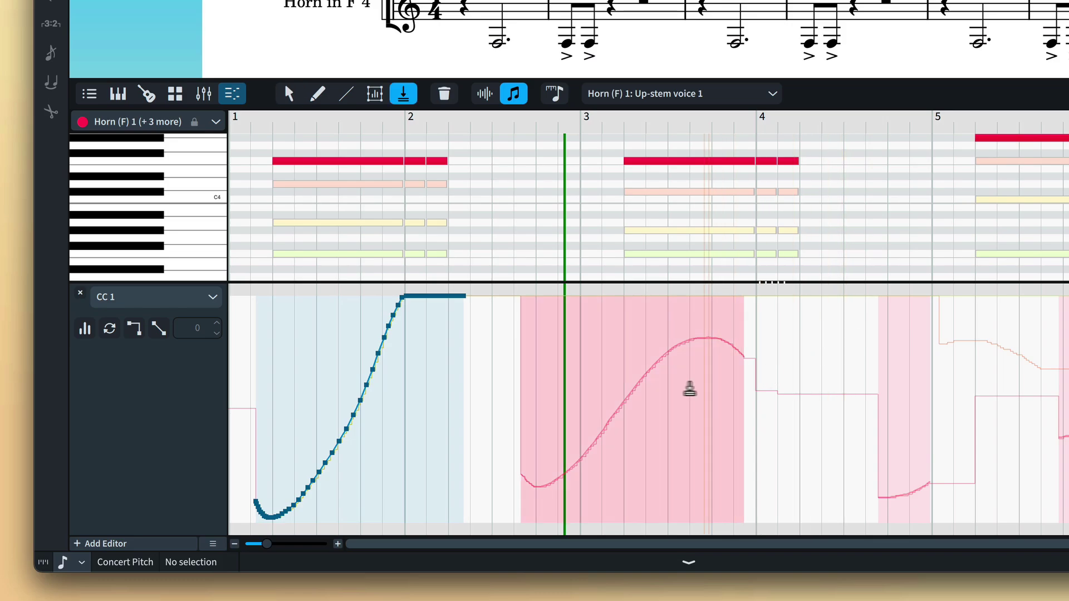
left_click(676, 389)
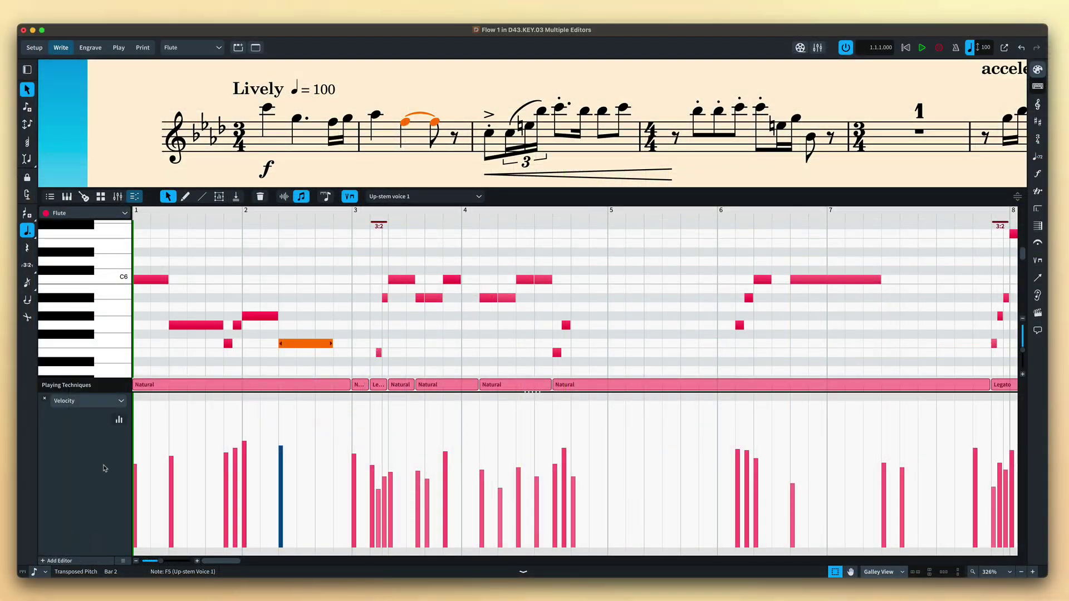
Add Dynamics and CC 11 editors below the flute's Velocity editor, resizing the lanes to give Dynamics the most height
left_click(58, 561)
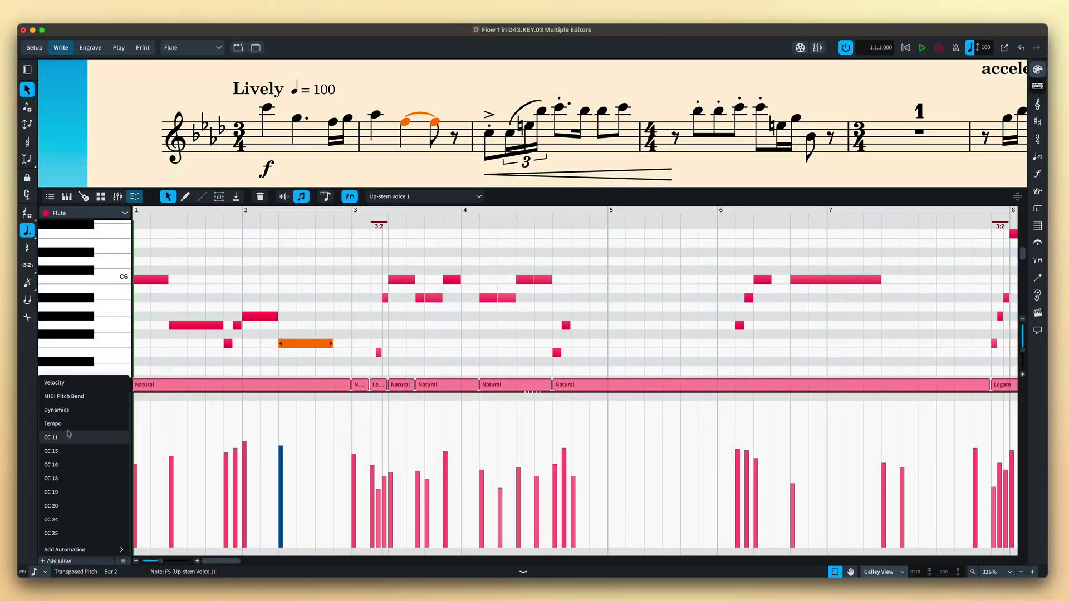
left_click(71, 411)
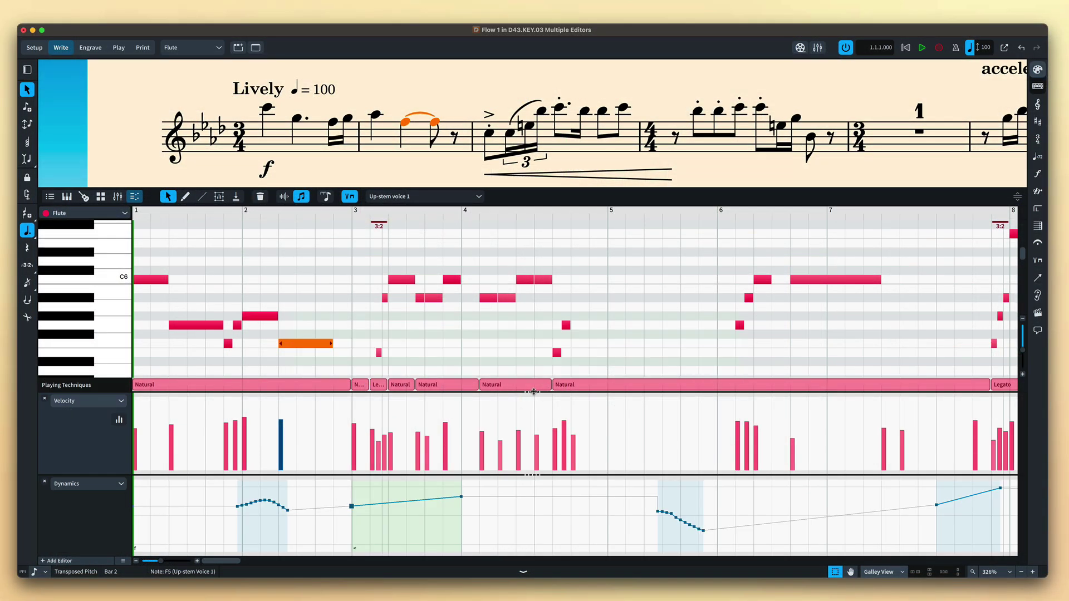
left_click_drag(533, 393, 533, 334)
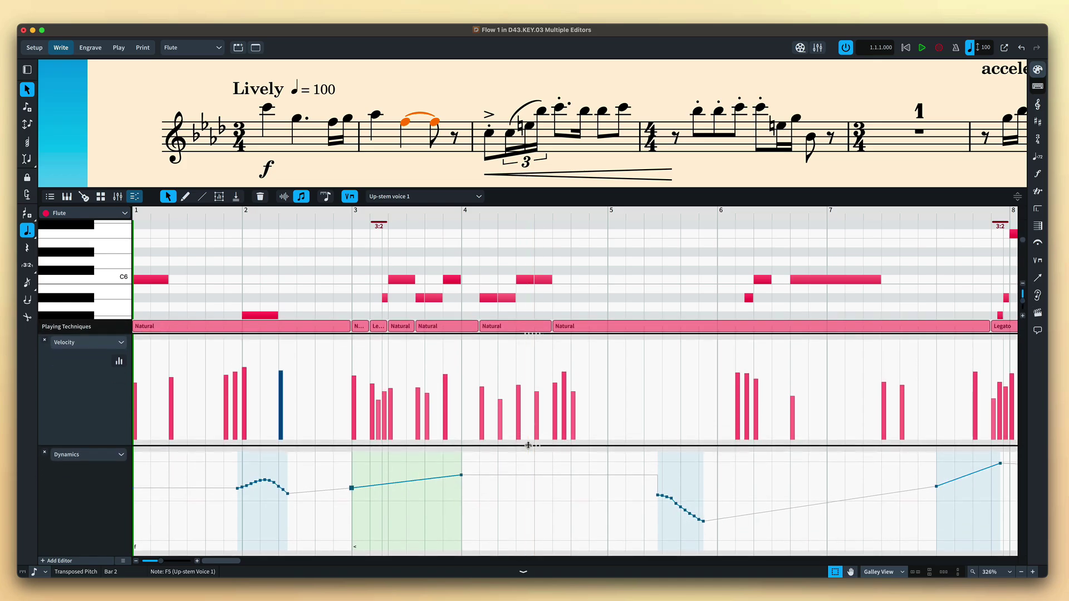
left_click_drag(529, 445, 533, 394)
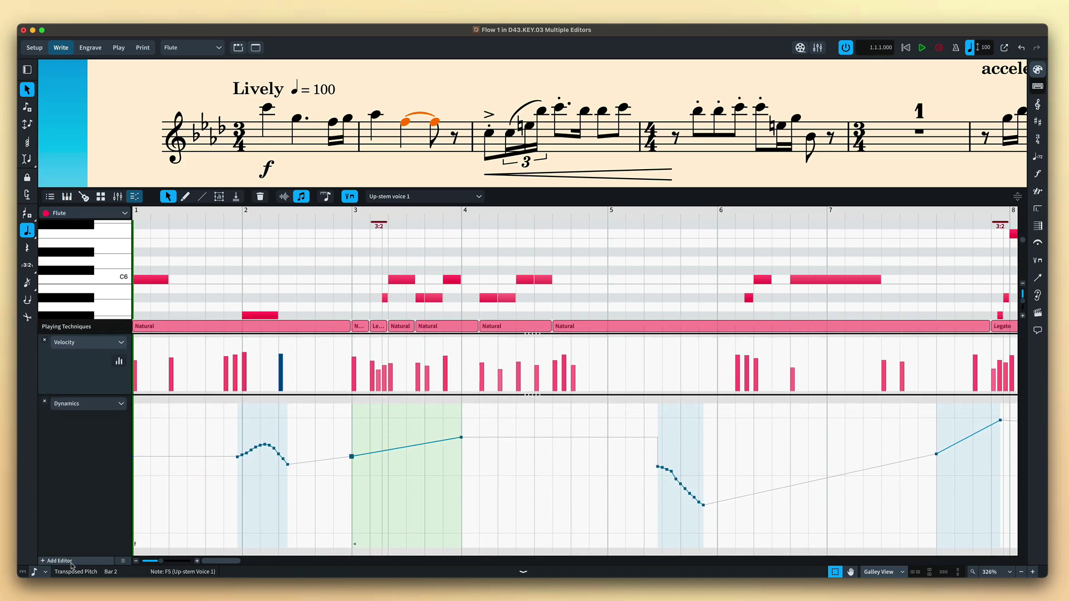
left_click(60, 561)
left_click(80, 439)
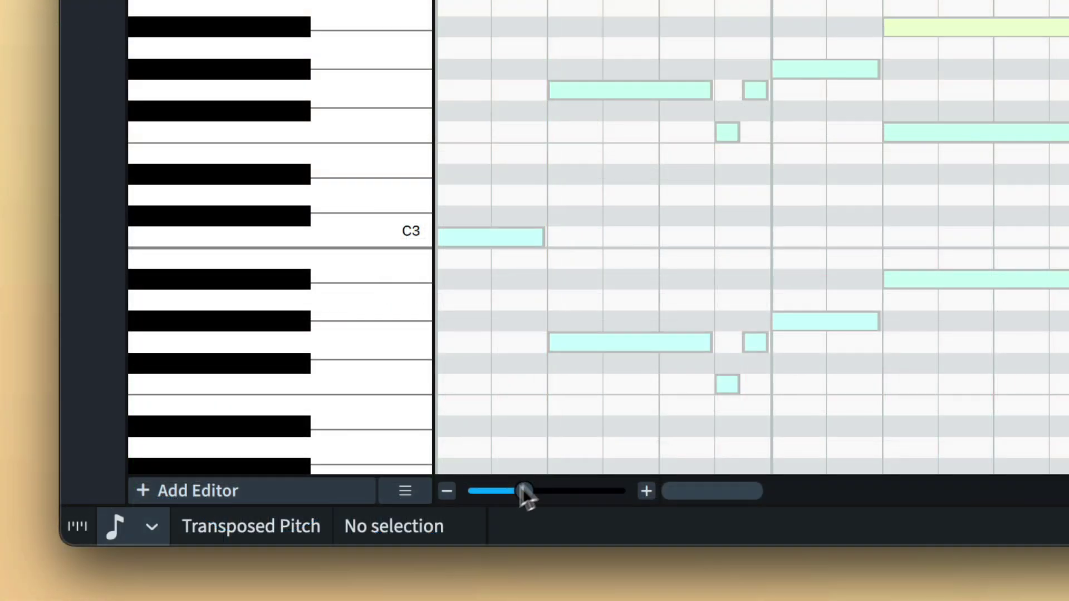
Switch the Key Editor from the Draw tool to the Line tool
left_click_drag(159, 561, 155, 561)
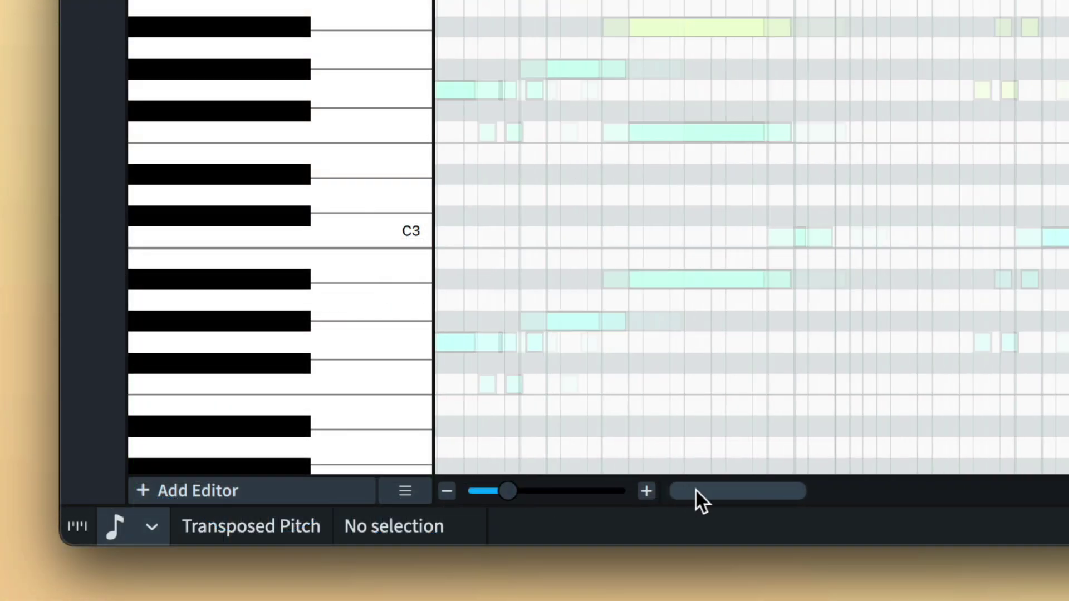
left_click_drag(696, 502, 745, 501)
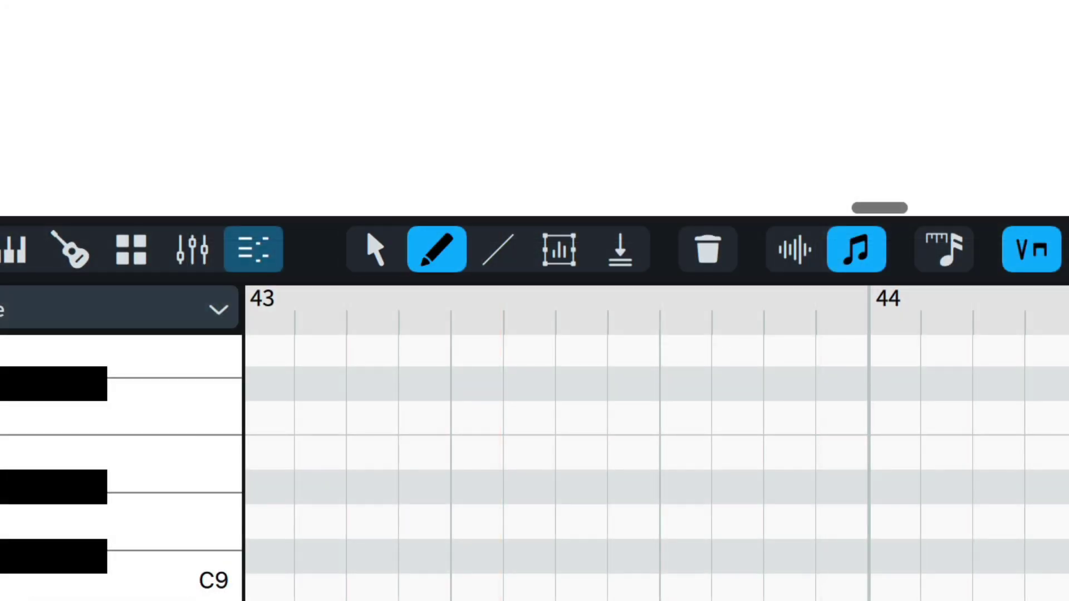
left_click(498, 249)
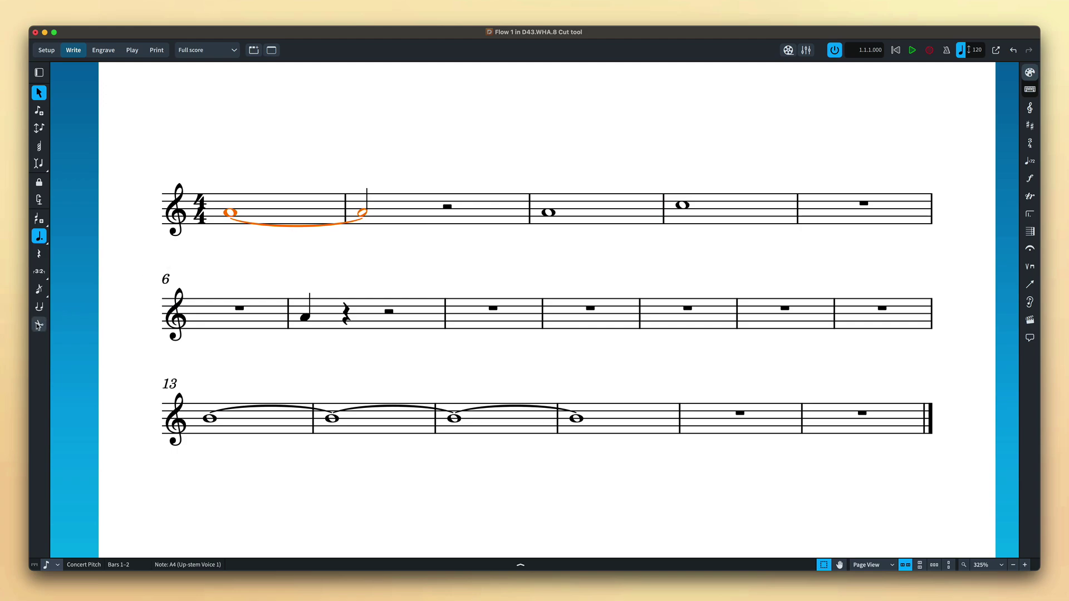
Split the tied A in bars 1–2 at the barline, and cut the whole note in bar 3 after a dotted quarter
key("u")
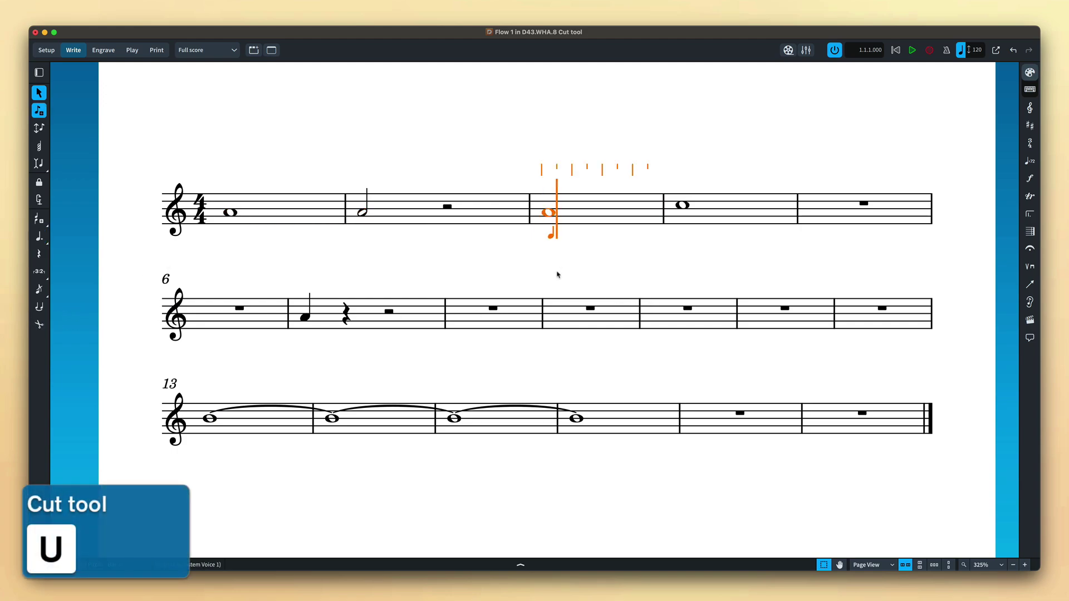
left_click(45, 326)
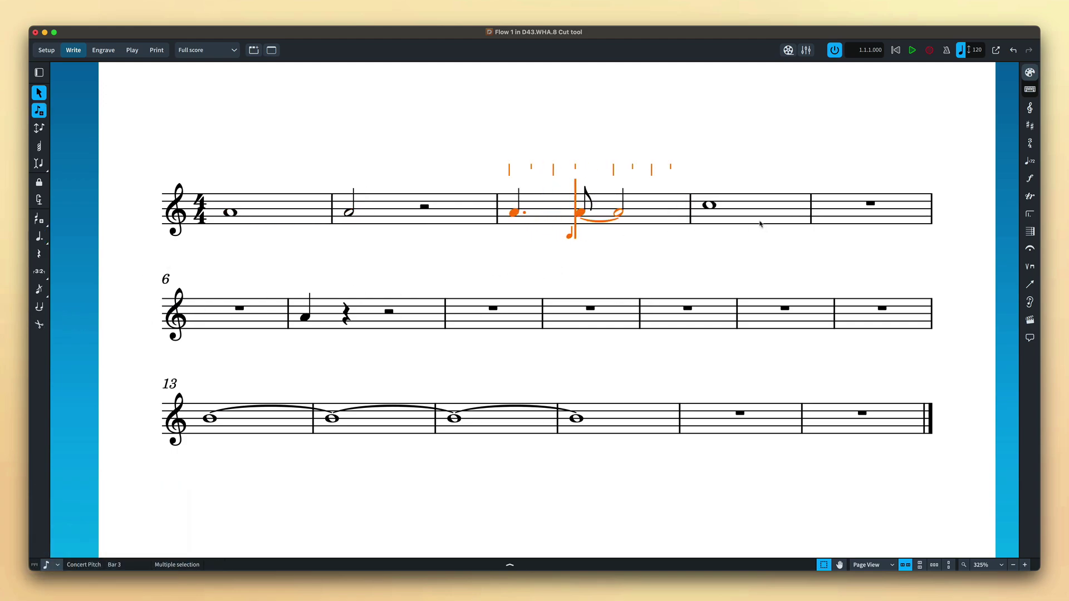
key("Right")
key("alt+u")
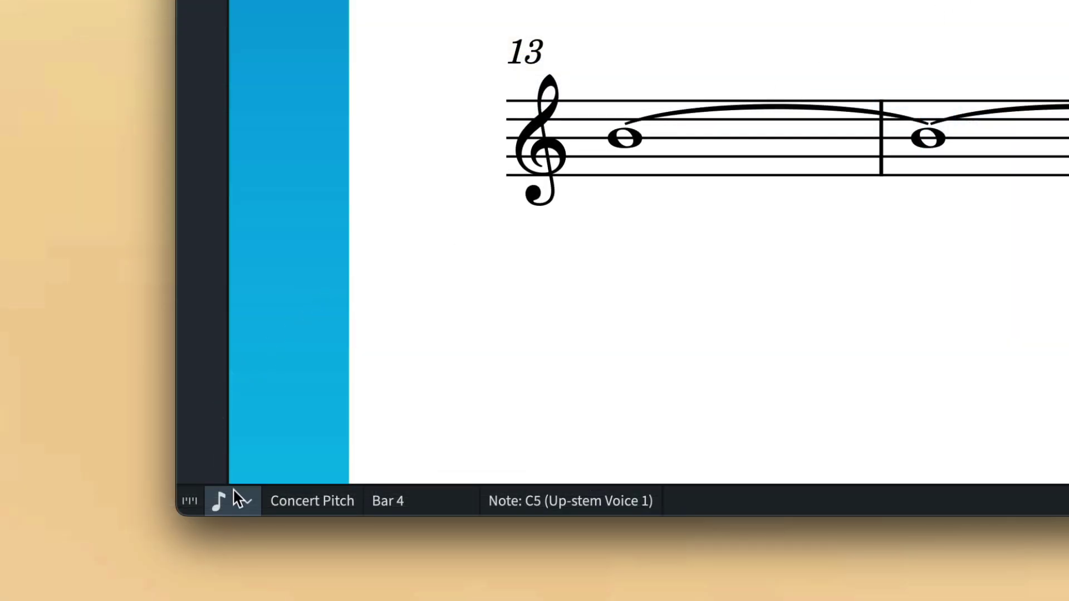
Set the rhythmic grid to sixteenth notes and split the whole-note C in bar 4 into sixteenth notes
left_click(238, 499)
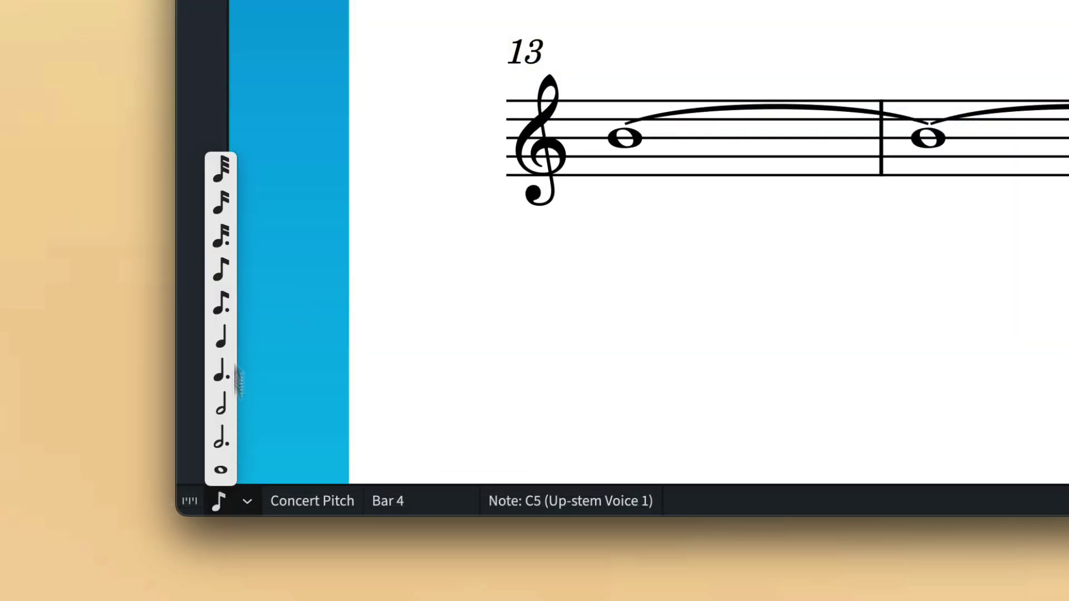
left_click(227, 207)
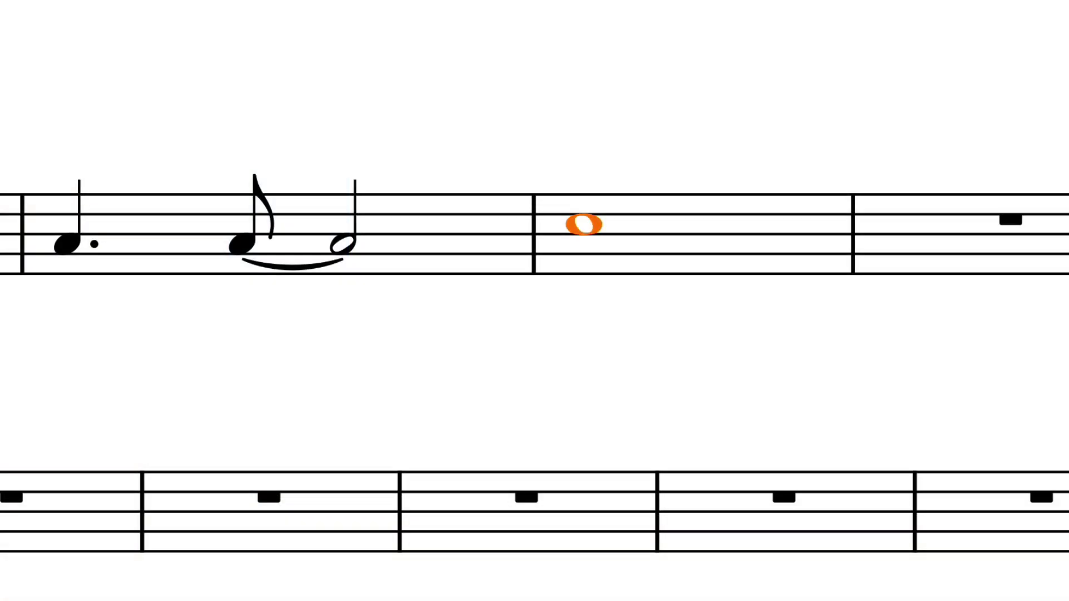
key("u")
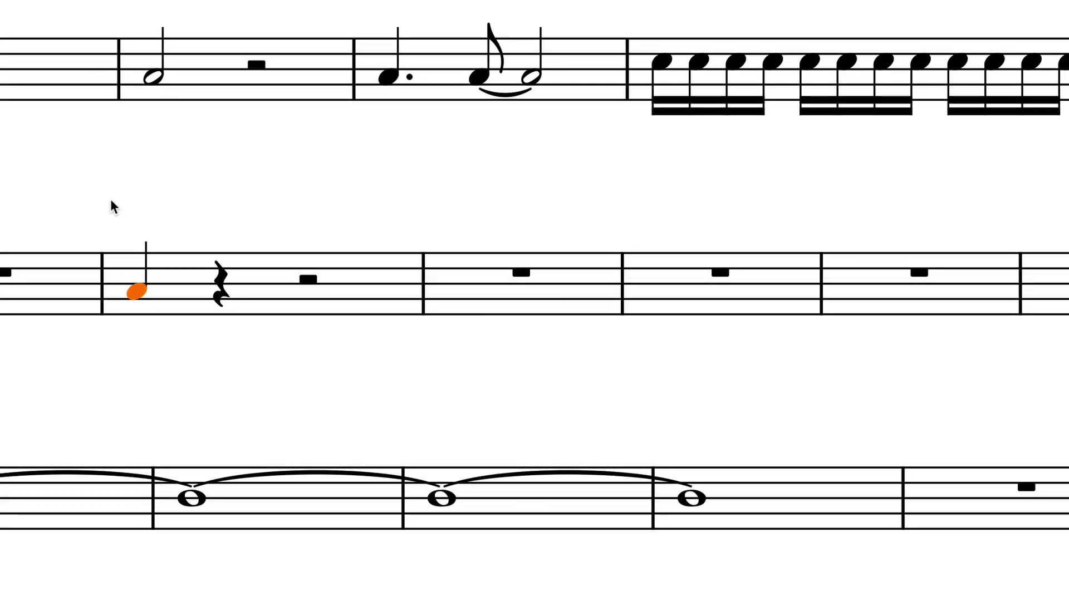
Extend the quarter-note A in bar 7 through bar 10 with the Extend to End of Selection command
left_click_drag(111, 201, 1008, 357)
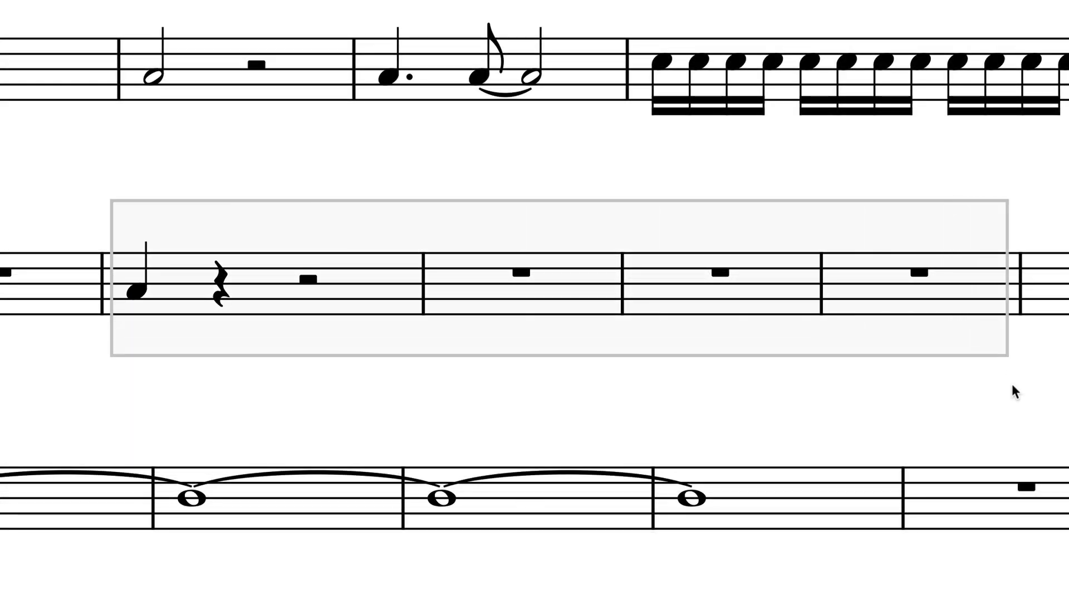
type("j")
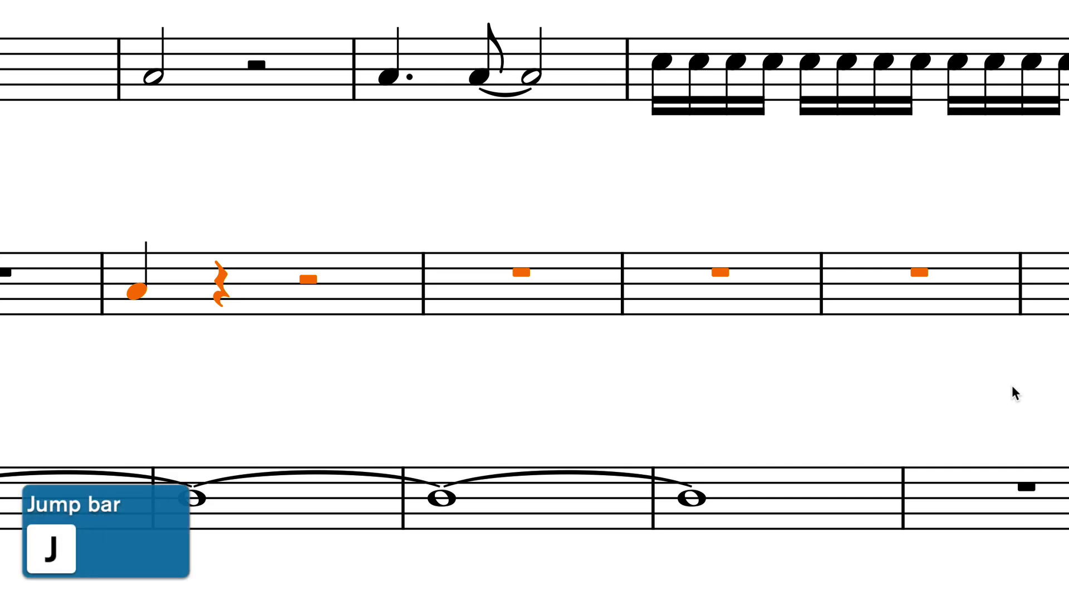
type("es")
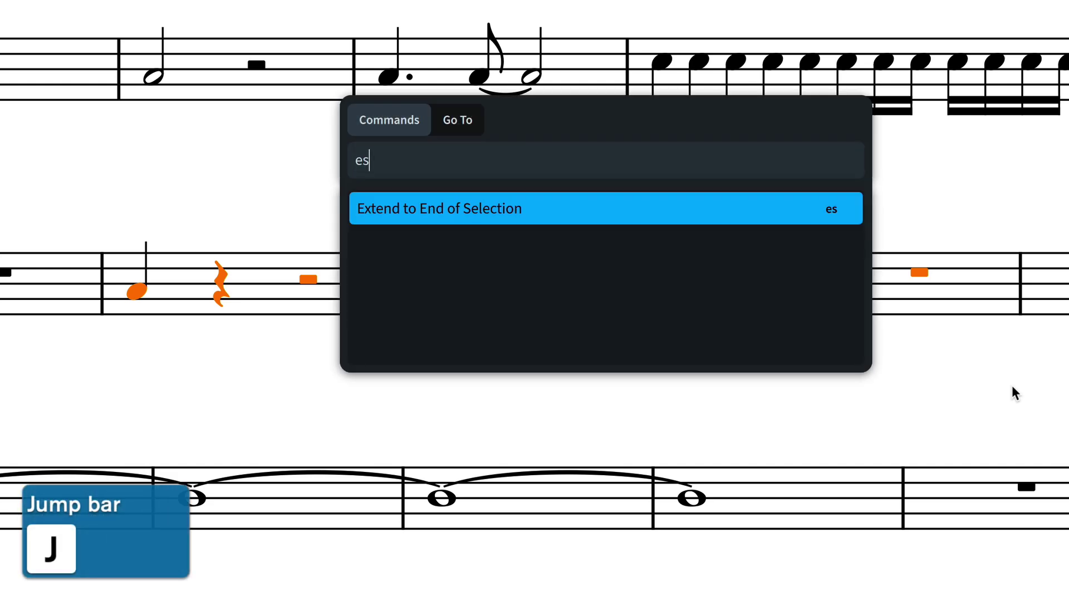
key("Return")
Set the rhythmic grid to eighth notes and split the tied A in bars 7–10 into eighth notes
left_click(218, 501)
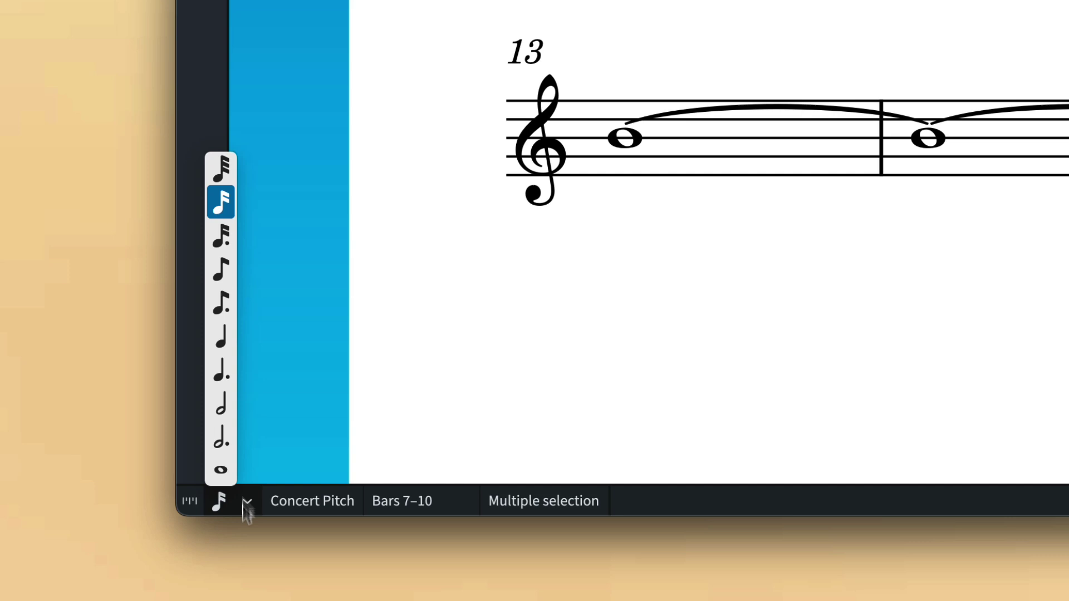
left_click(224, 276)
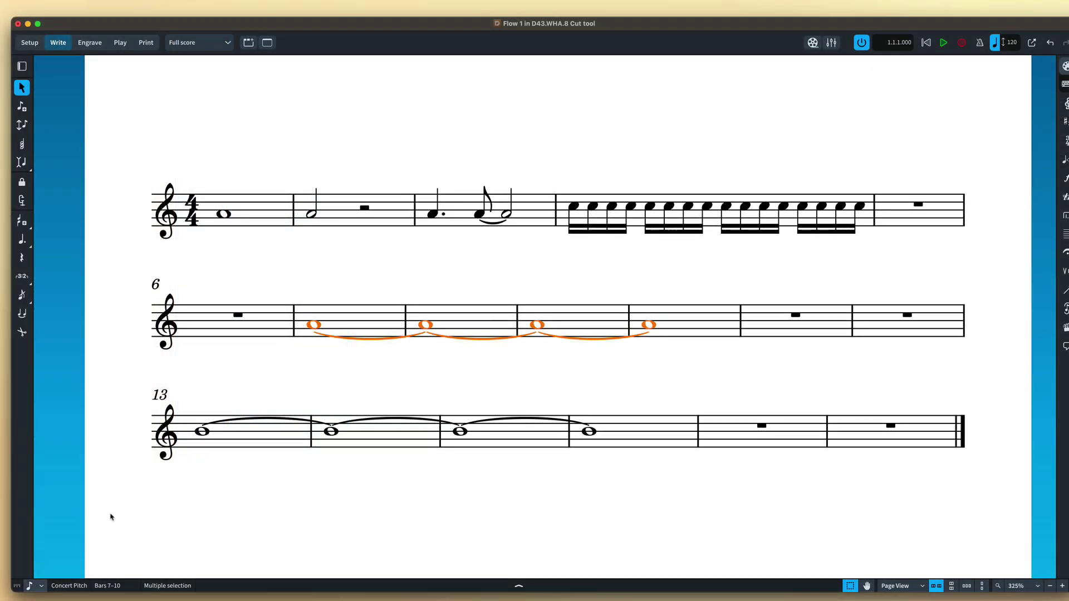
scroll(227, 481, "down", 5)
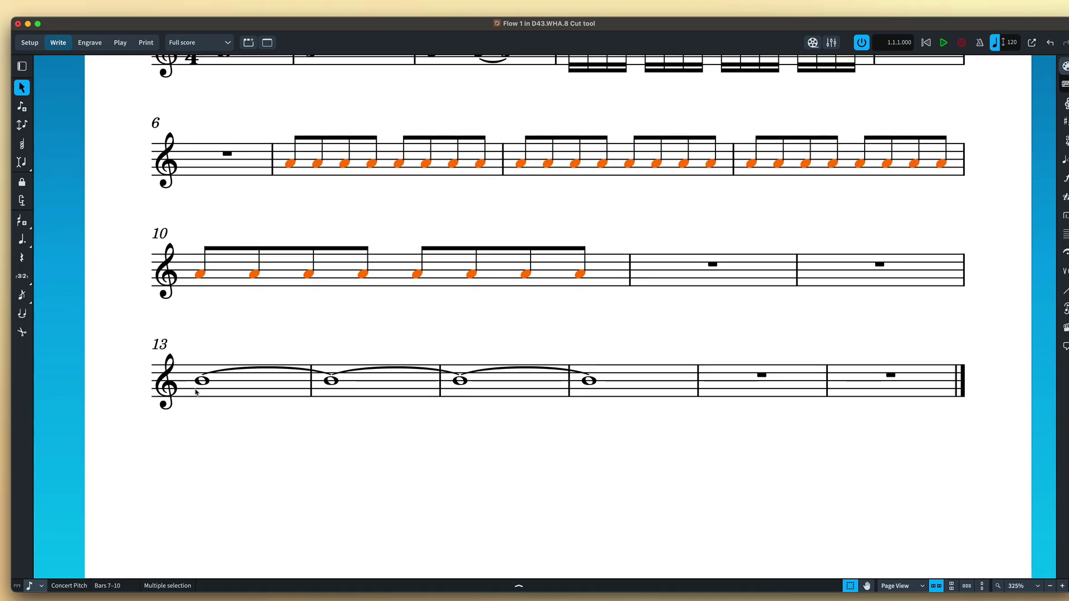
Try a single cut a dotted quarter into the tied B starting in bar 13, and undo it
double_click(202, 380)
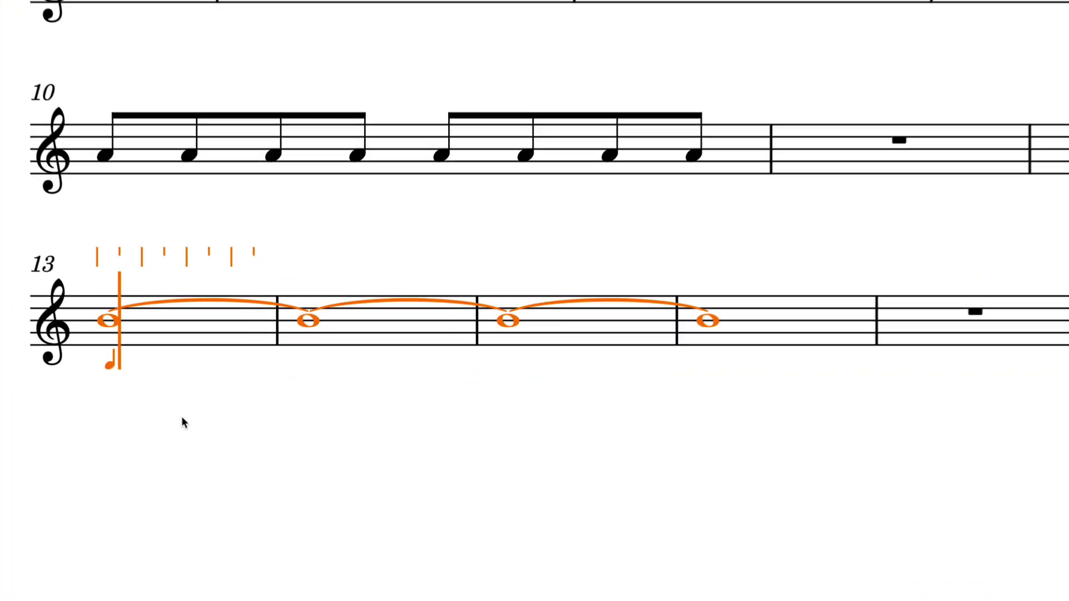
key("Right")
key("Right")
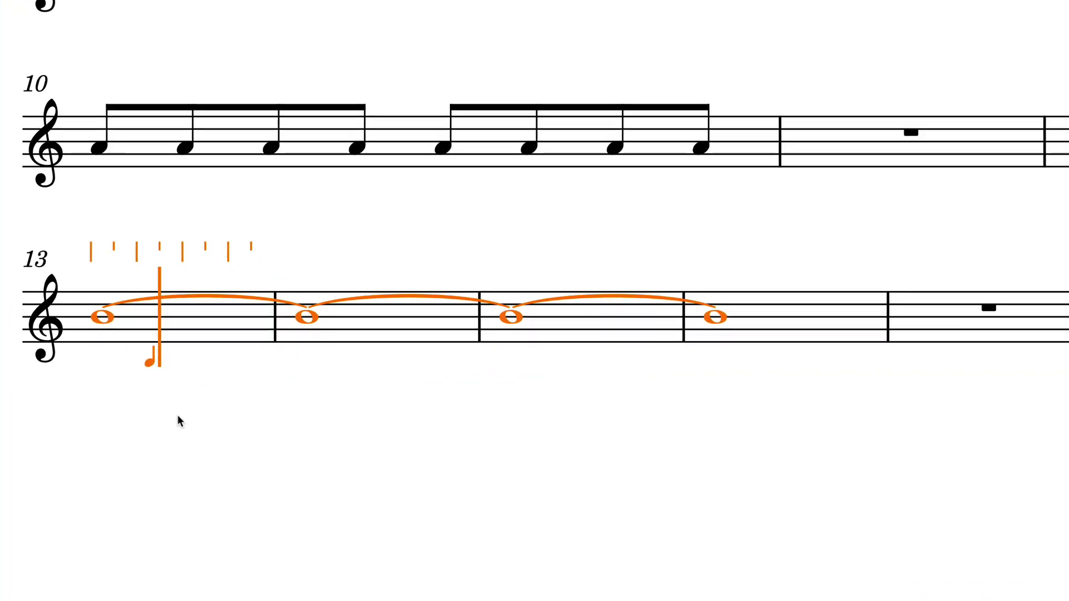
key("u")
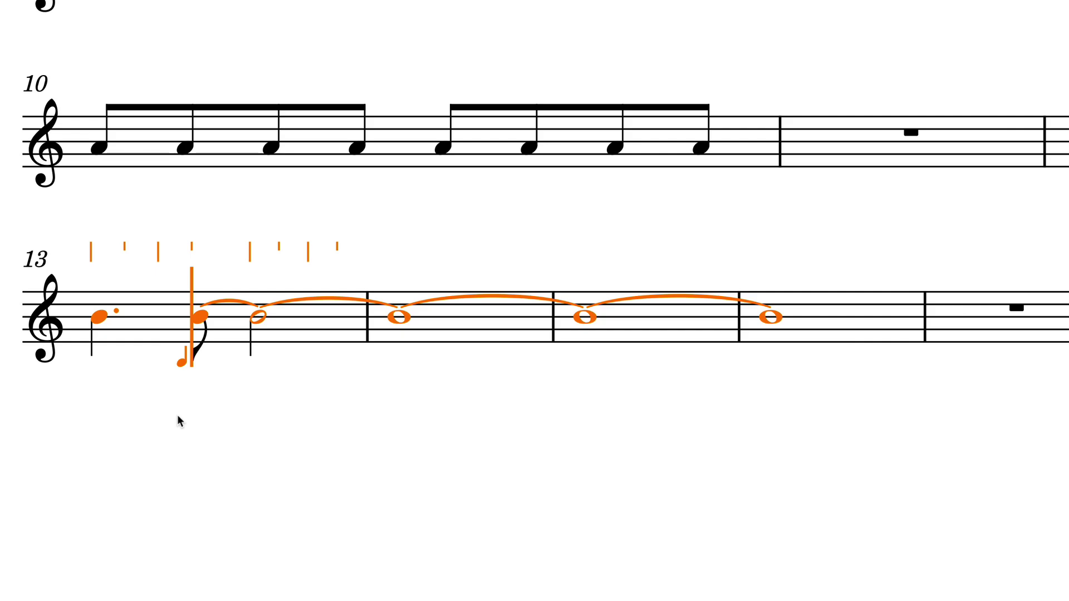
key("ctrl+z")
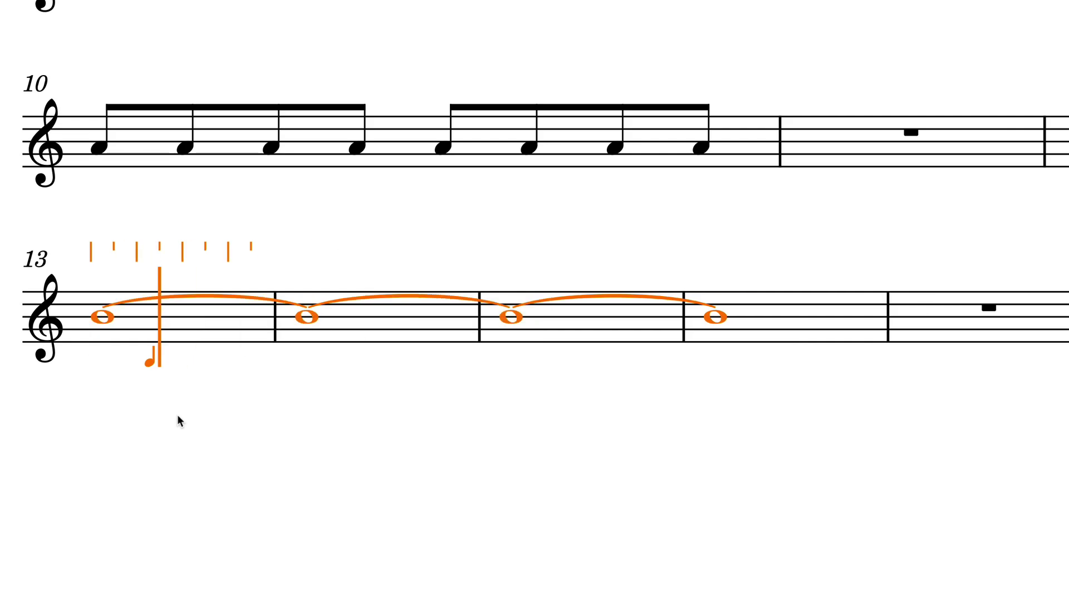
Try splitting the whole tied B in bars 13–16 into repeated dotted-quarter durations, and undo the split
key("u")
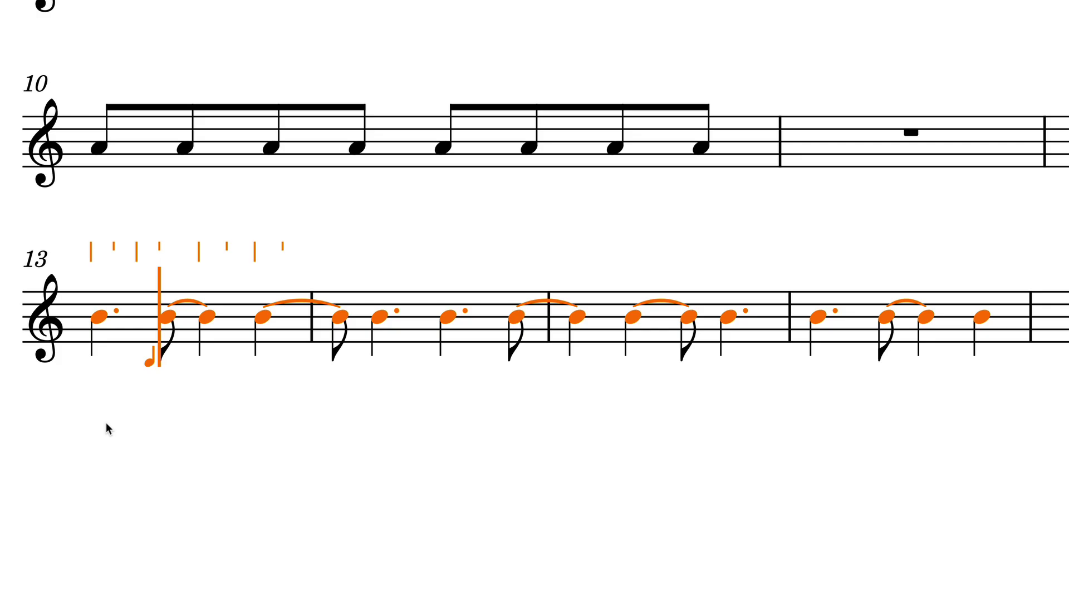
key("ctrl+z")
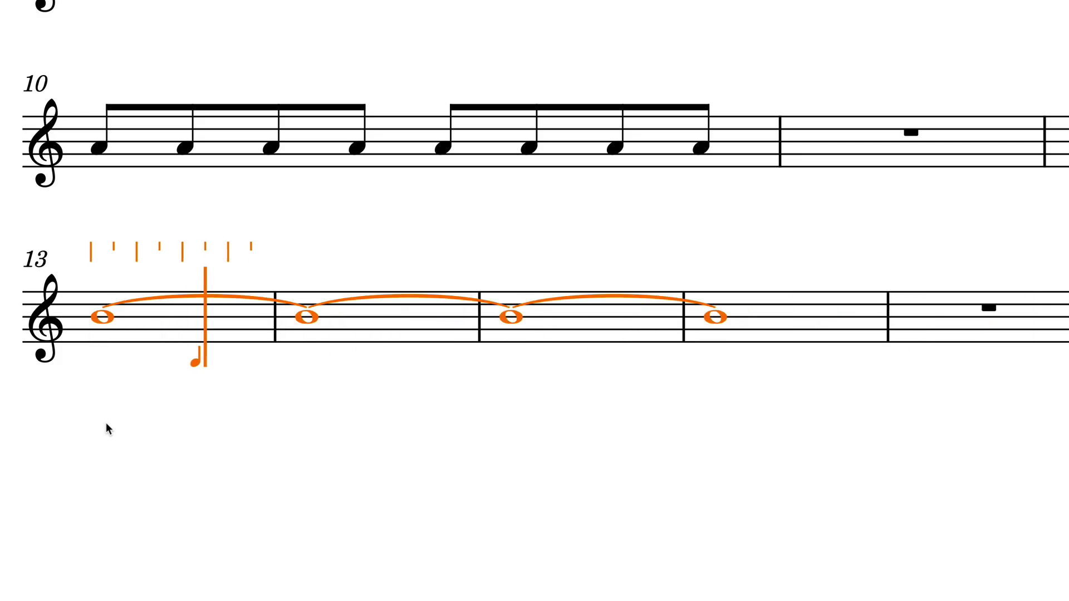
Split the tied B in bars 13–16 into repeated durations of a half note tied to an eighth note
key("ctrl+y")
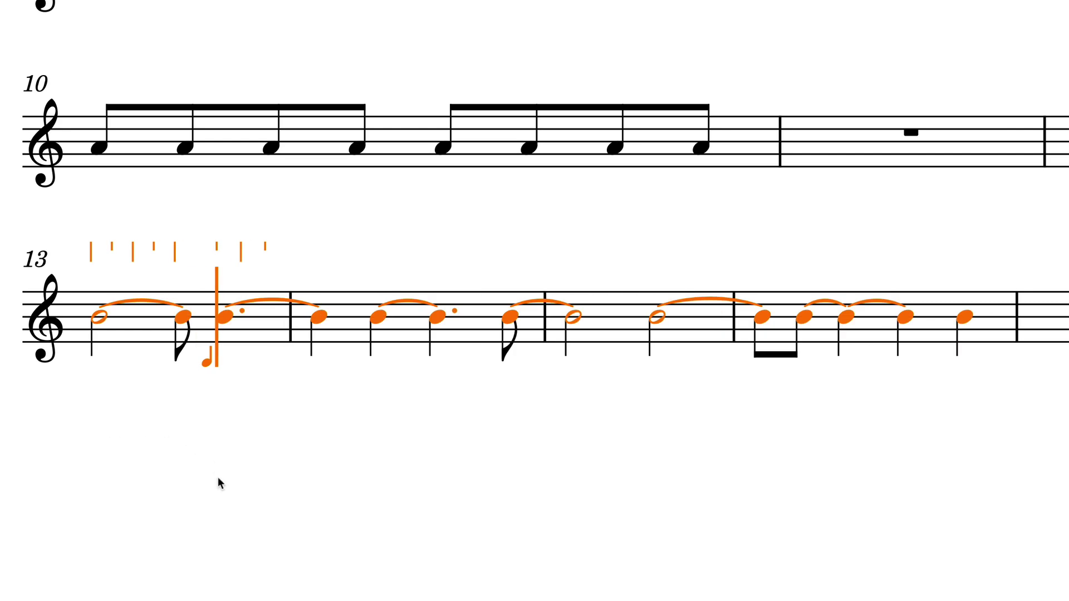
key("ctrl+z")
key("ctrl+y")
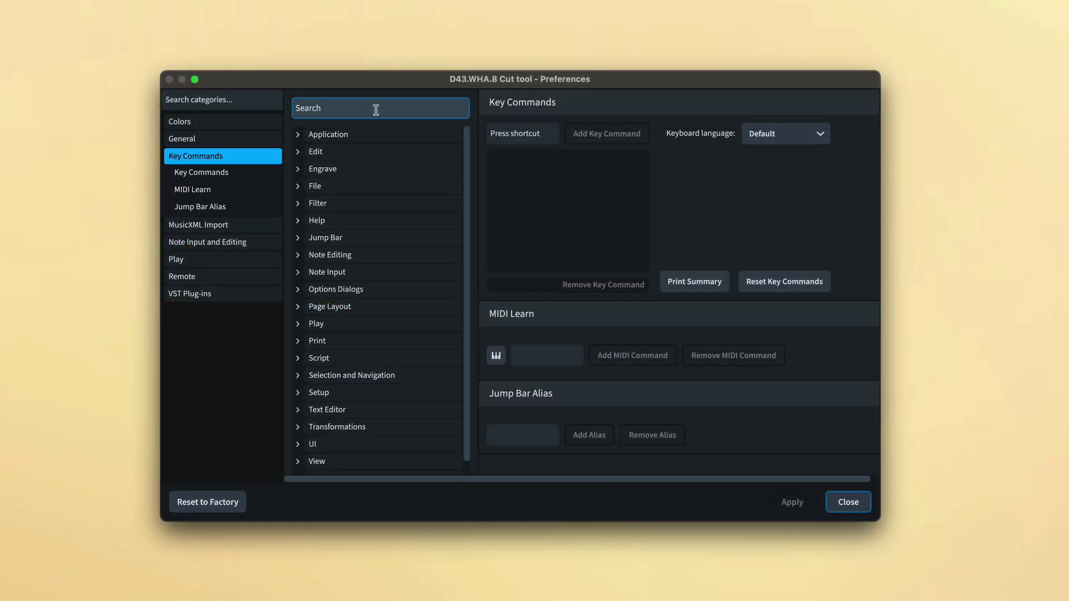
Search the key commands for "split" and expand the Split by Note Duration commands under Note Input
type("plit")
left_click(299, 169)
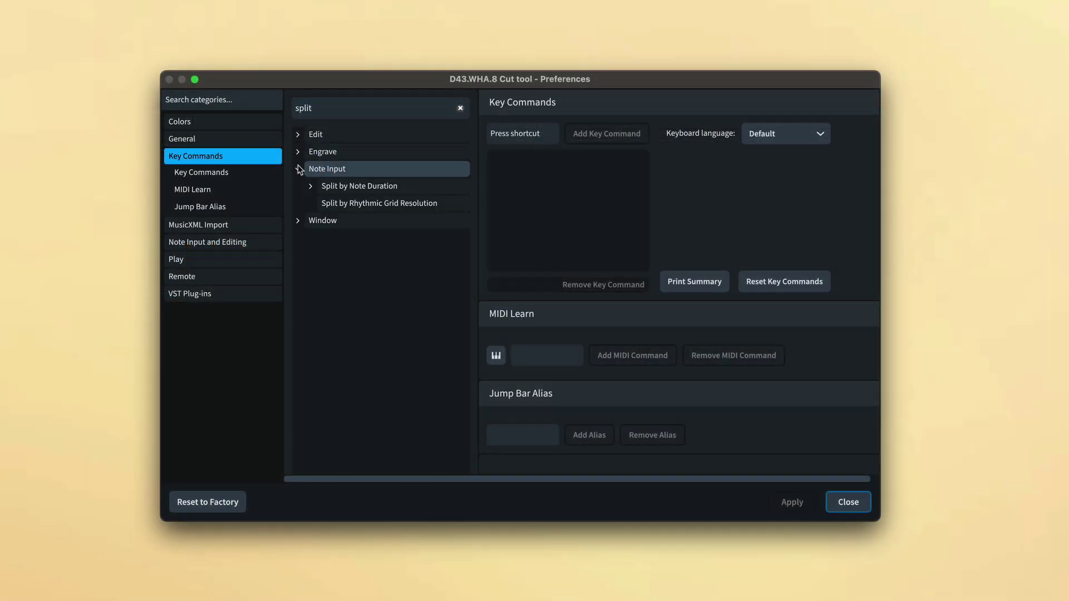
left_click(312, 187)
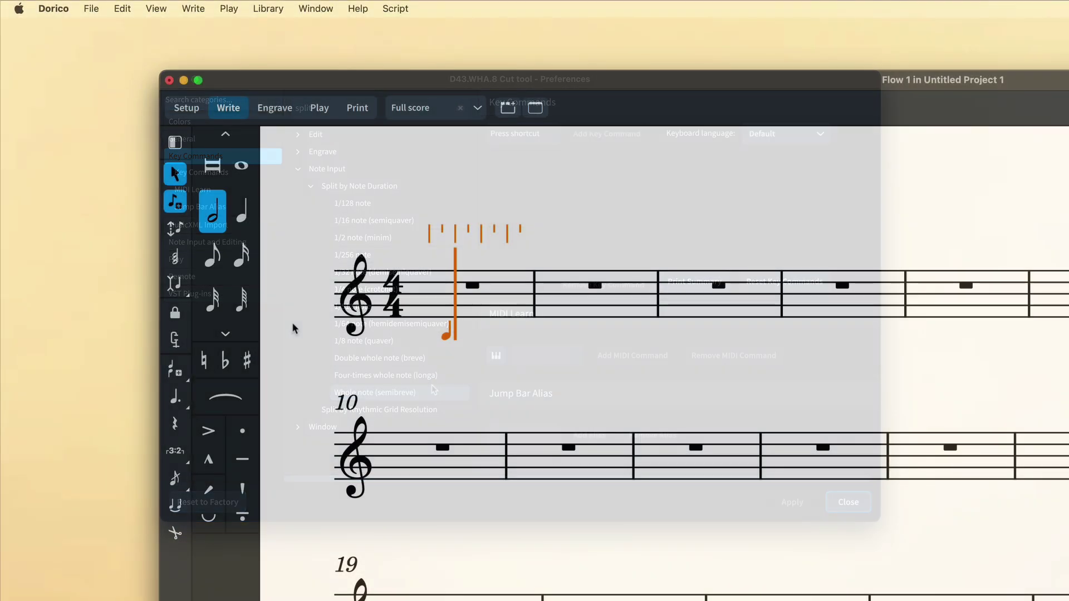
Try entering a half-note C on beat 2 of bar 1 without Force Duration, and undo it
key("o")
key("c")
key("super+z")
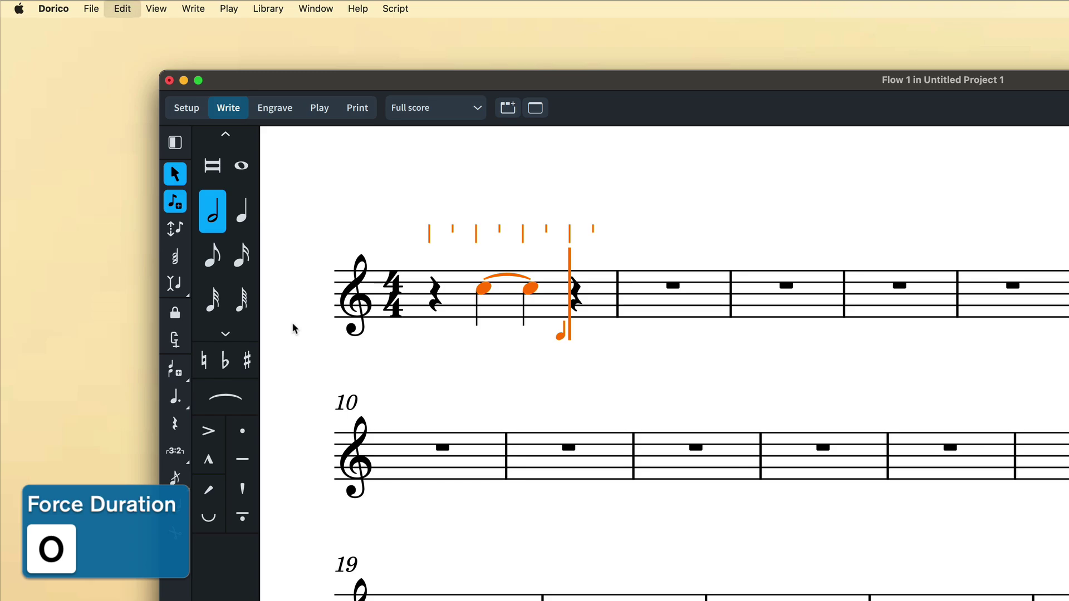
Turn on Force Duration and enter a half-note C on beat 2 of bar 1
left_click(175, 339)
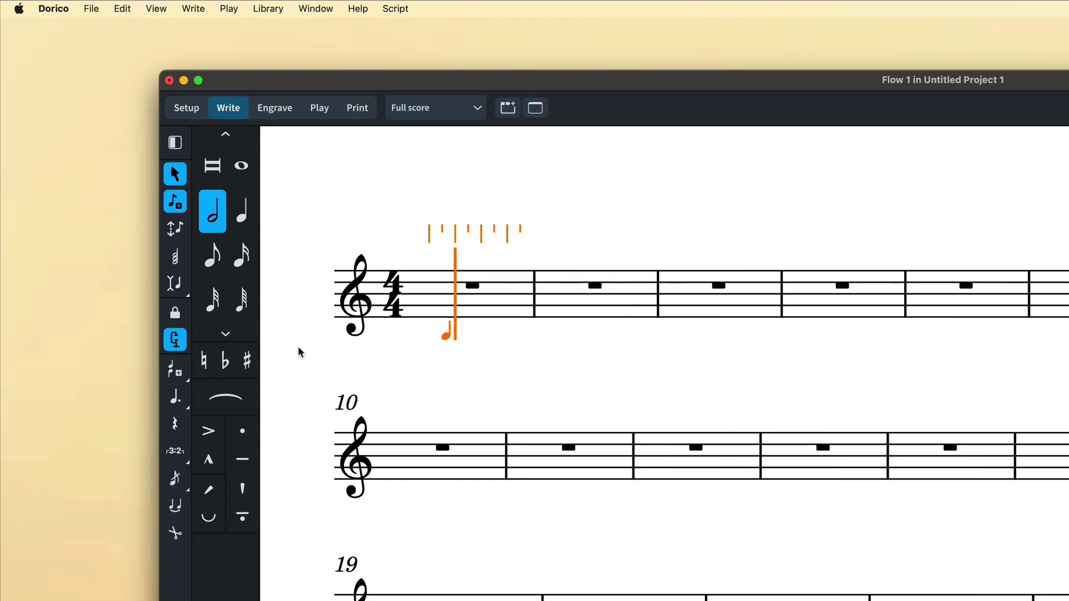
key("c")
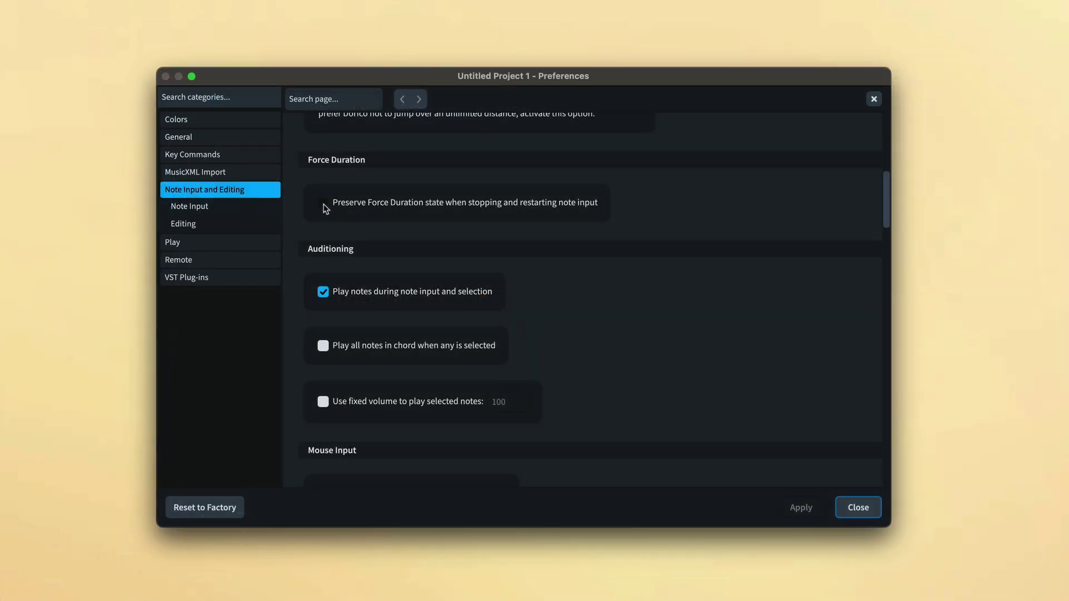
Enable preserving the Force Duration state when stopping and restarting note input, and restart note input from the bar 3 rest
left_click(323, 205)
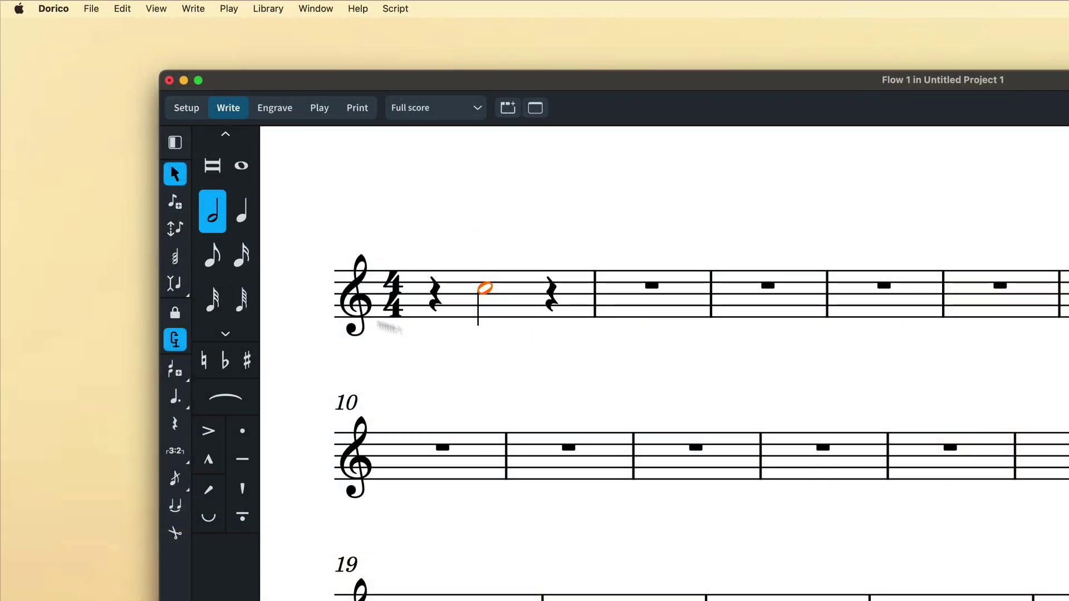
left_click(767, 286)
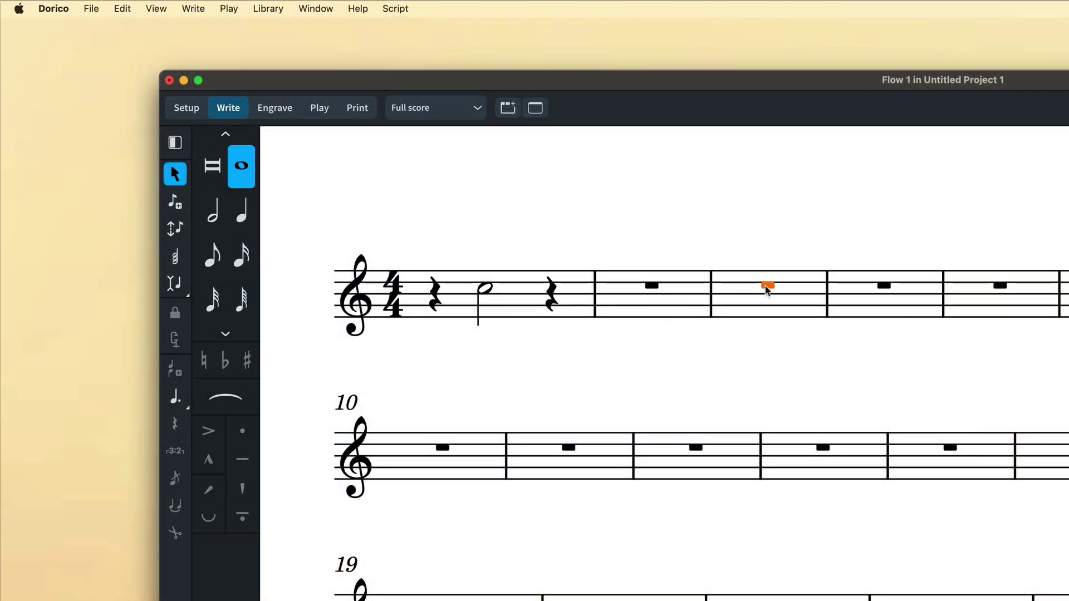
left_click(174, 202)
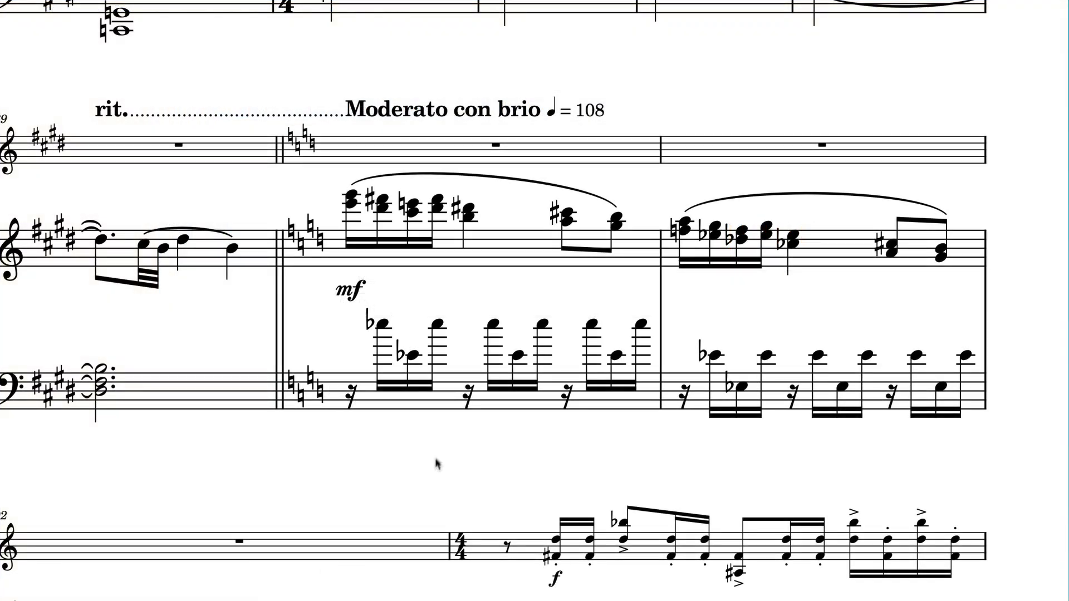
Select the whole left-hand bar at Moderato con brio and apply a treble clef to it
left_click(445, 392)
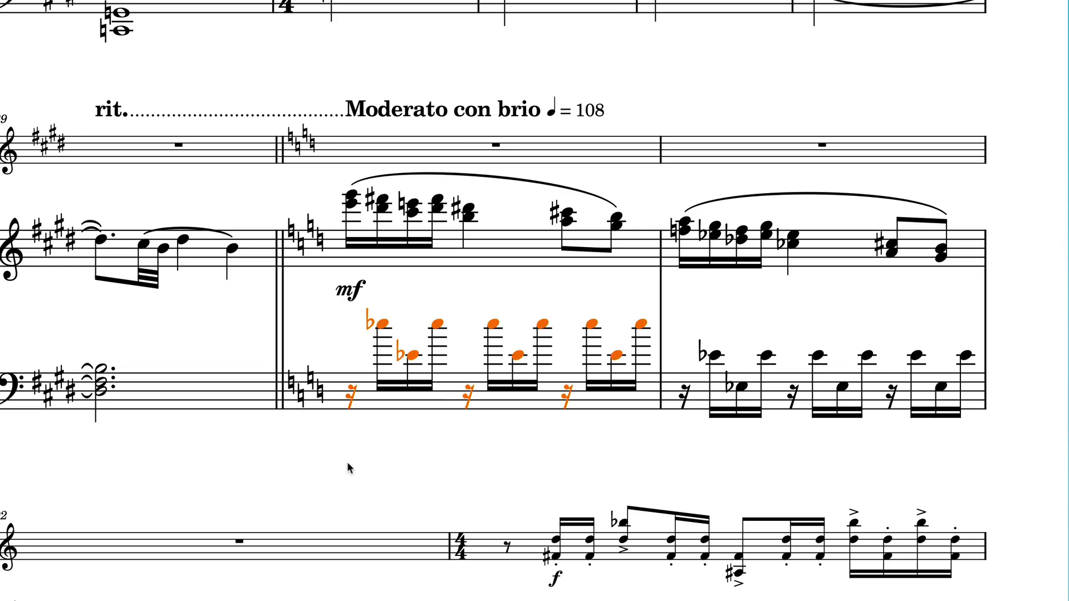
key("shift+c")
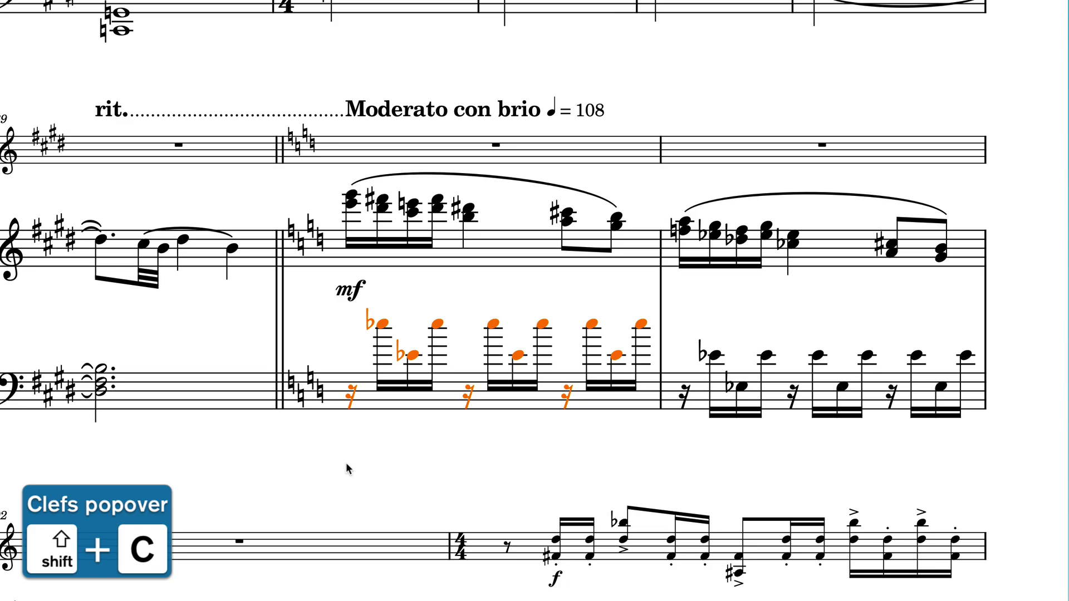
type("treble")
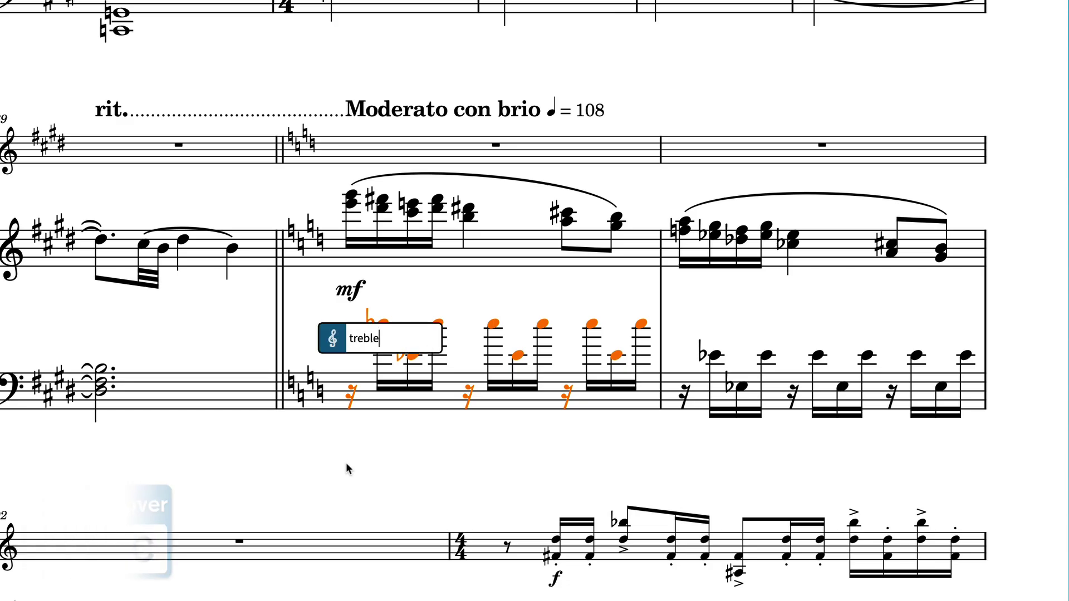
key("Return")
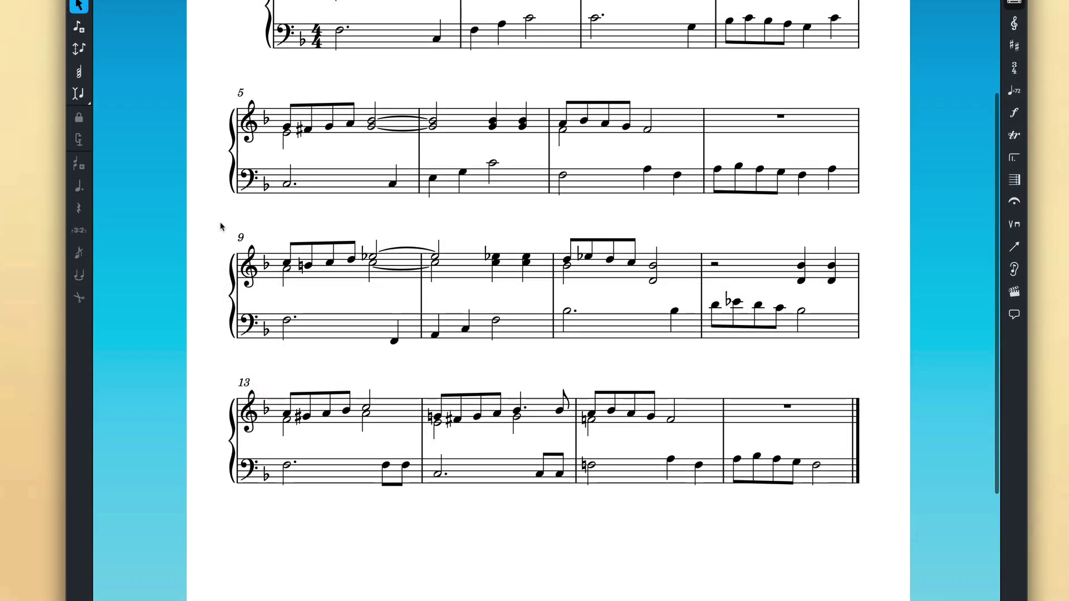
Select all the music in bars 9–16 and enclose it with start and end repeat barlines
left_click_drag(221, 223, 811, 471)
left_click_drag(872, 506, 872, 507)
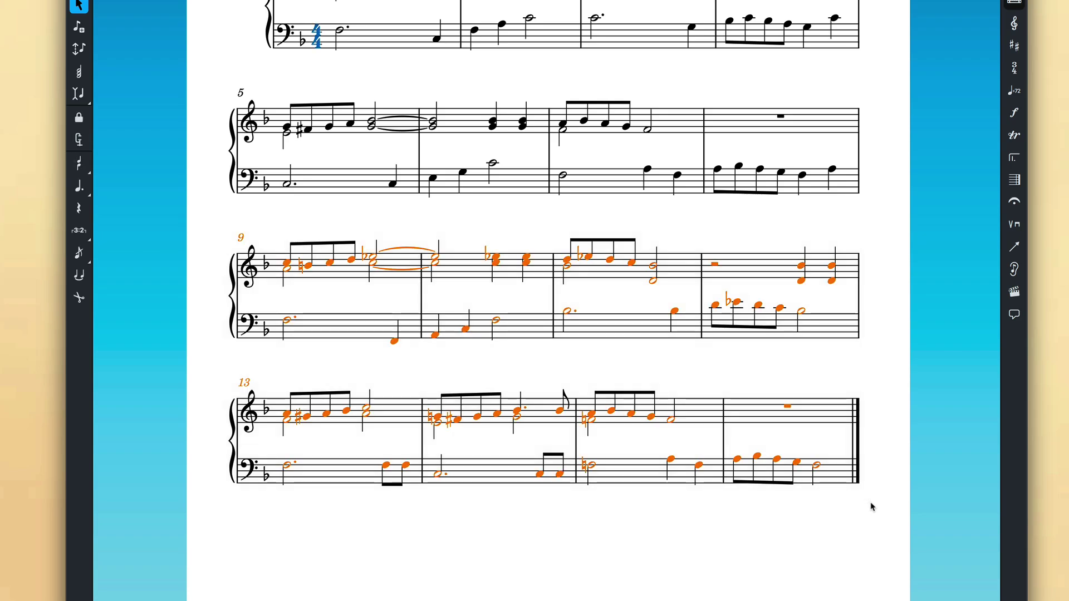
left_click(1018, 187)
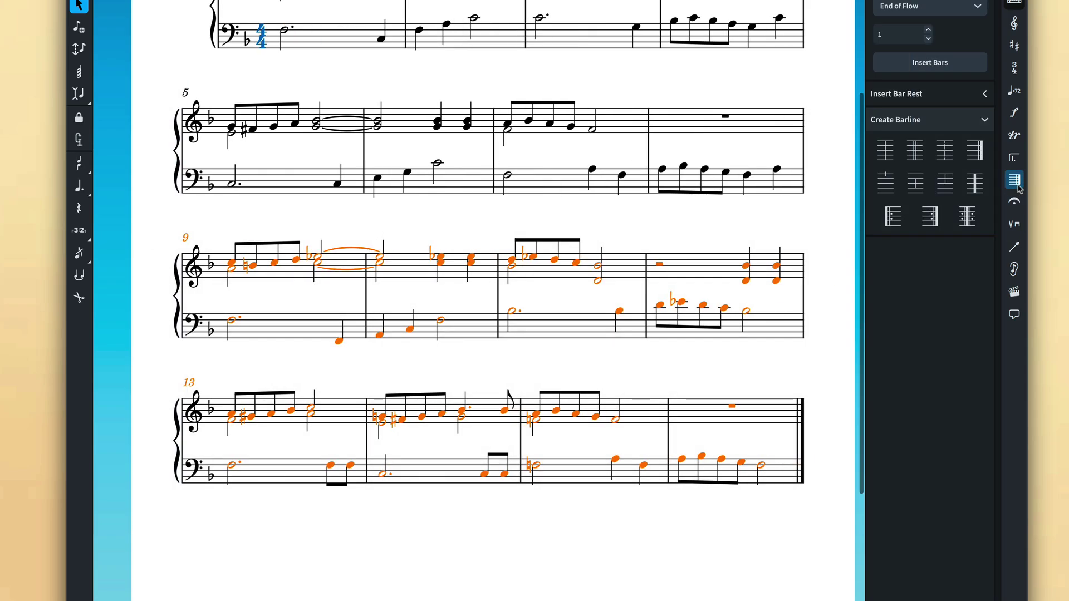
left_click(894, 217)
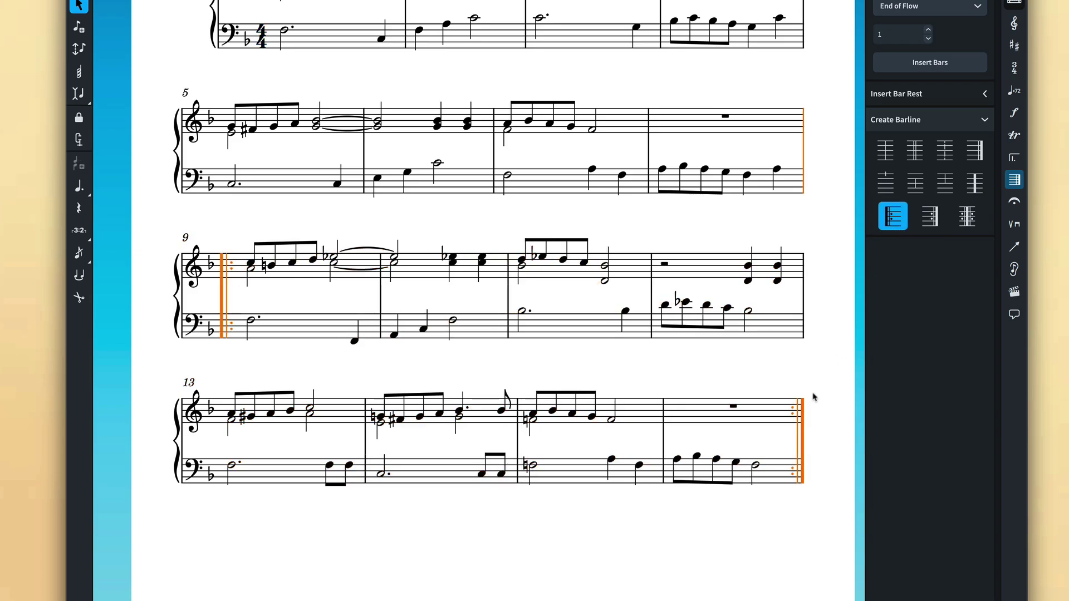
left_click(811, 465)
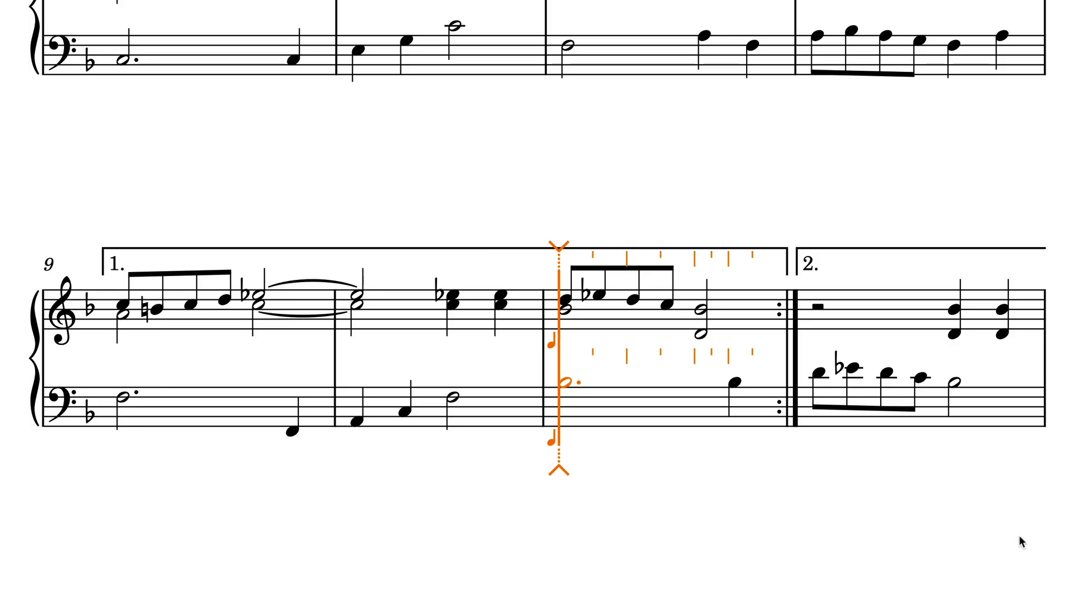
key("ctrl+v")
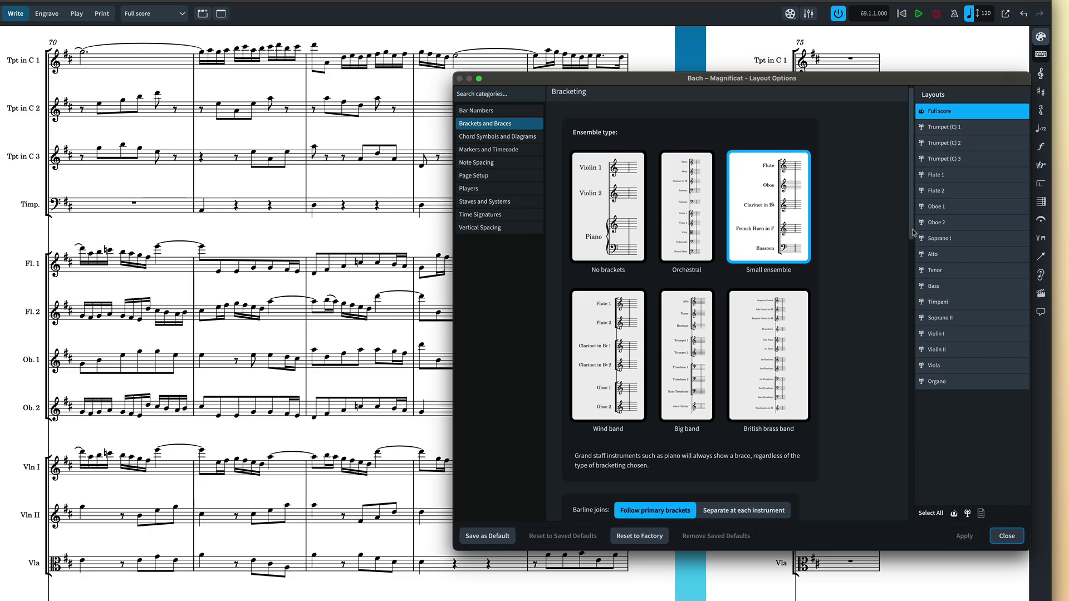
Set the full score's barline joins to Separate at each instrument in Layout Options and apply the change
left_click_drag(914, 229, 915, 287)
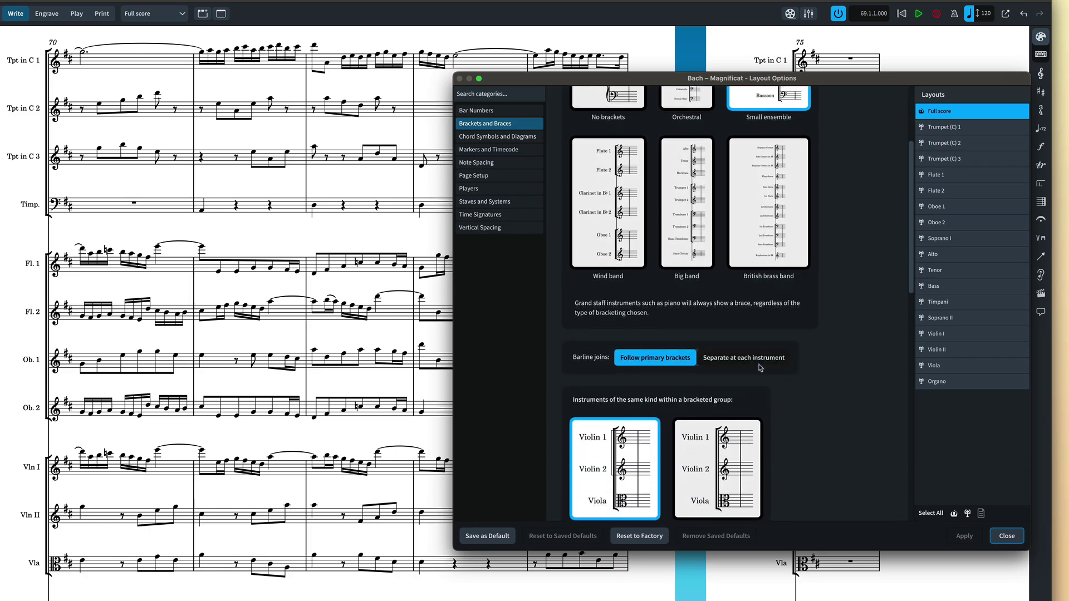
left_click(777, 362)
left_click(964, 536)
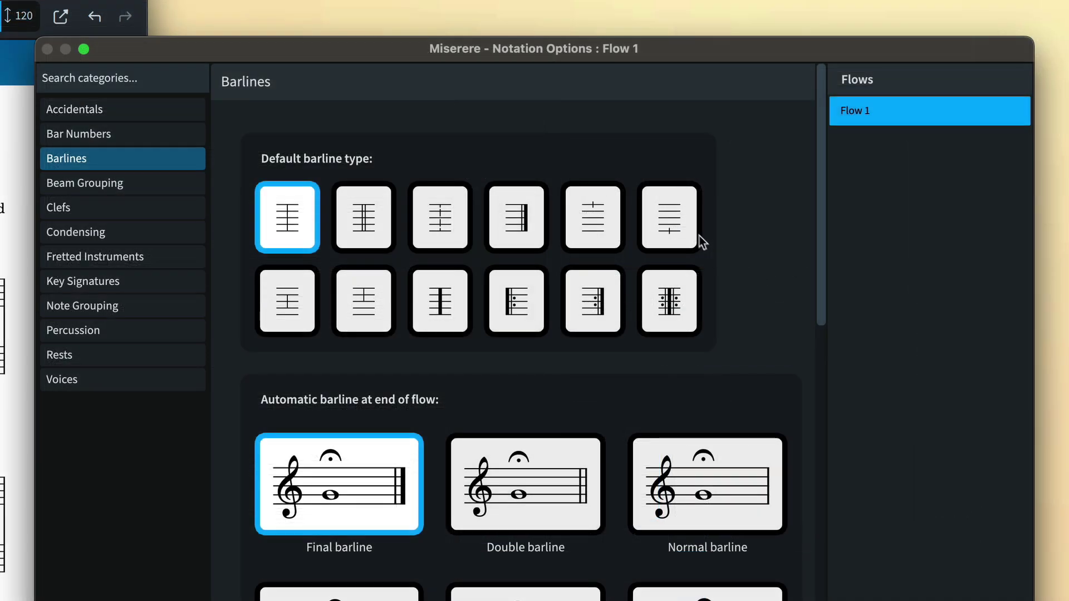
Make bottom-tick barlines the default for Flow 1, abutting the outermost staff line and shown only on the system's bottom staff
left_click(692, 230)
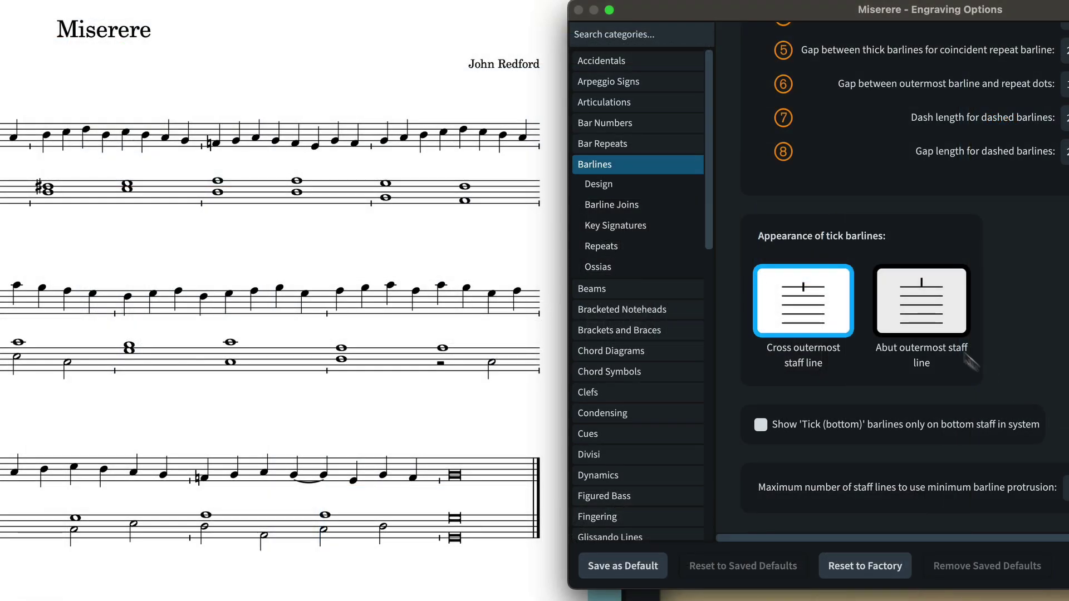
left_click(921, 300)
left_click(761, 424)
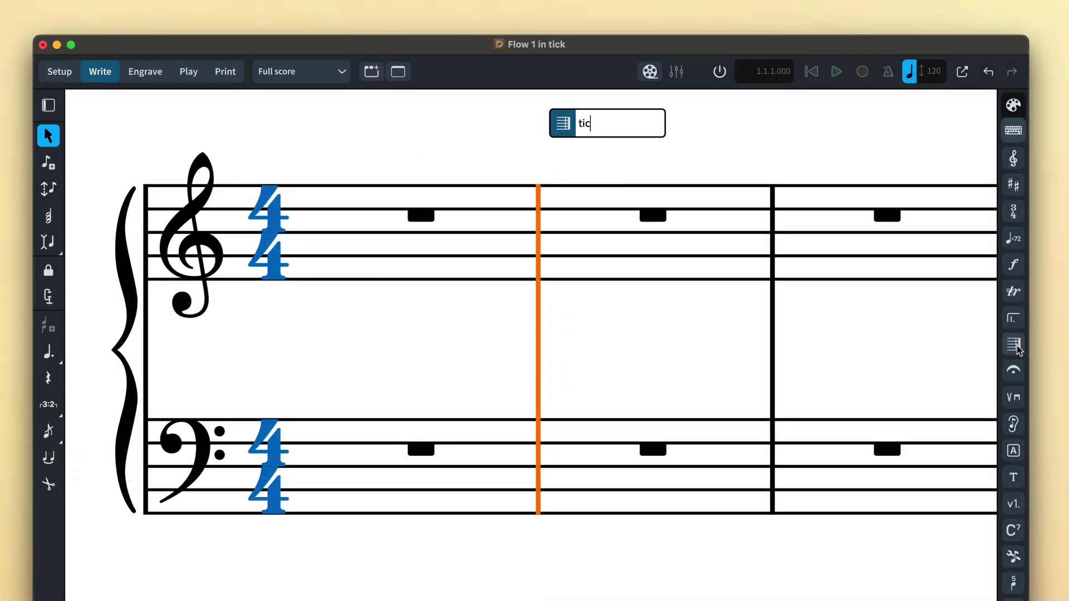
Change the selected barline at the end of bar 1 to a tick and set its outward tick adjustment to 1/2
type("k")
key("Return")
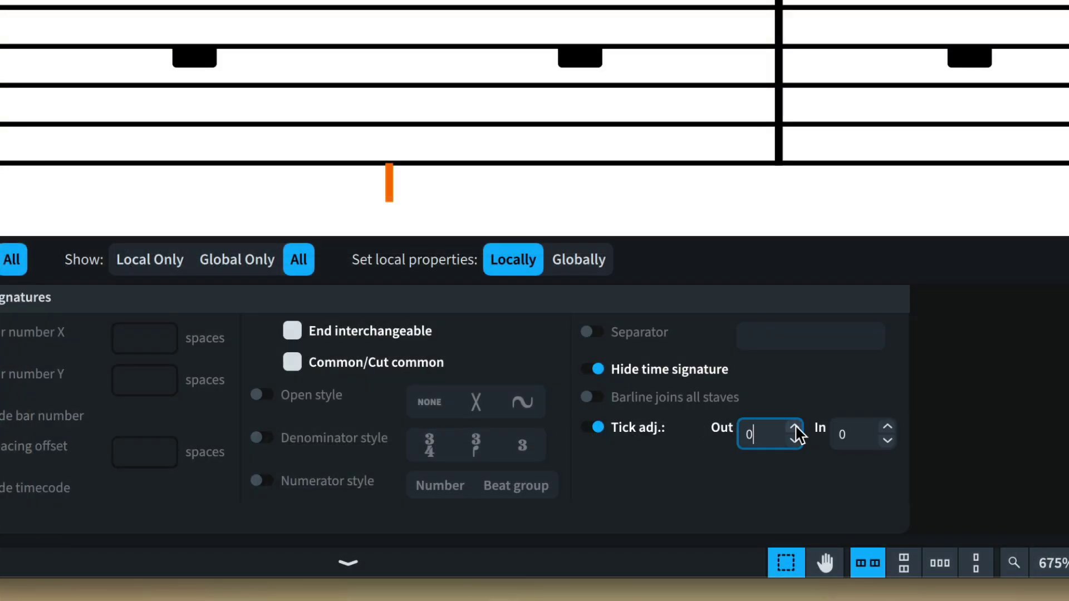
type("1/2")
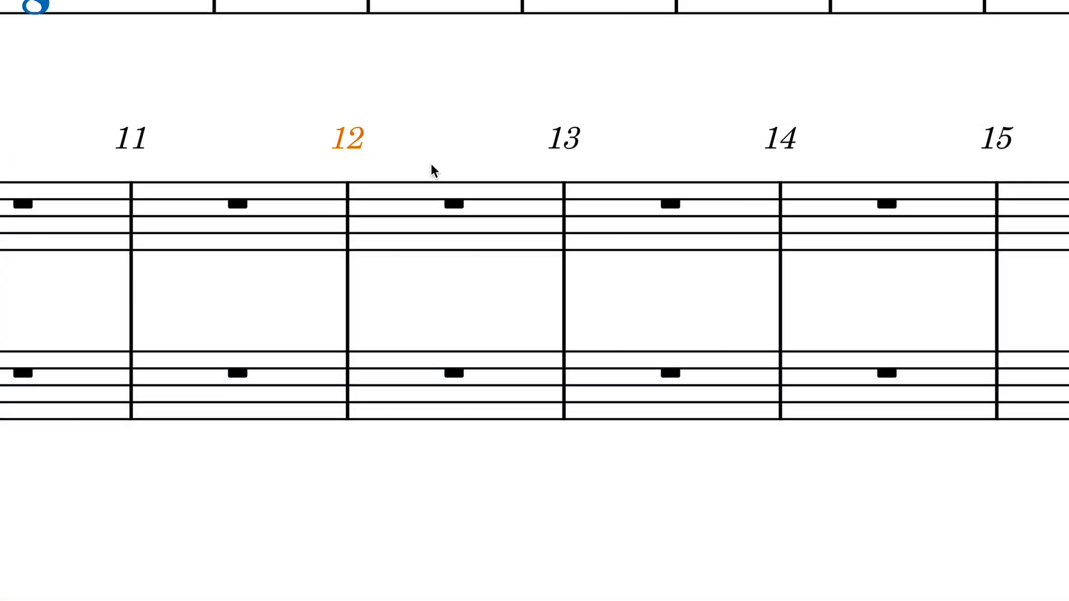
Insert a subordinate bar number change at bar 12 with subordinate number 1 and the Primary number option enabled
type("jadd bar")
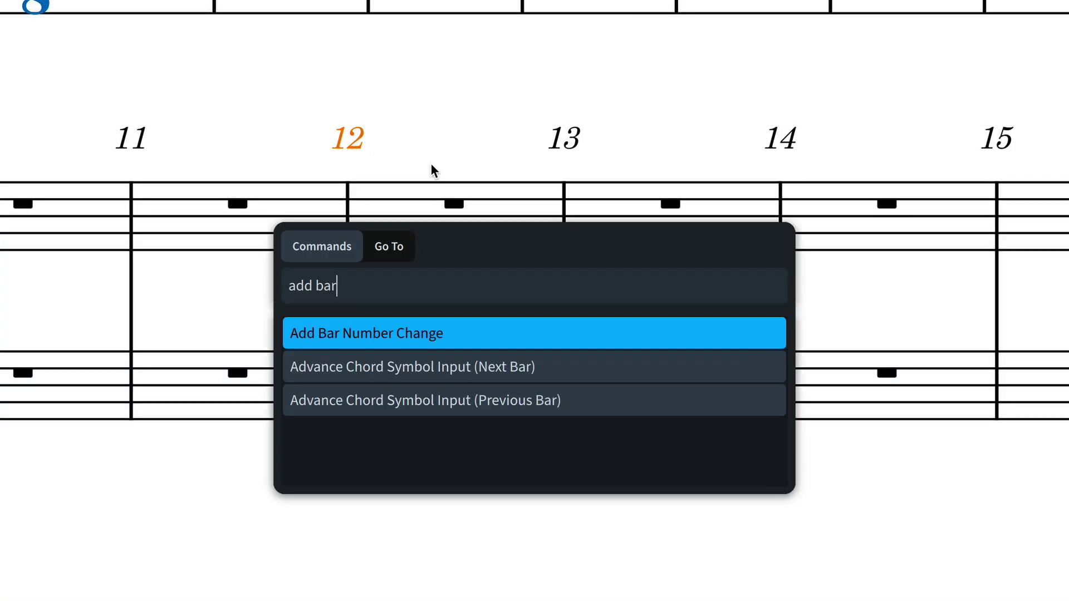
key("Return")
left_click(448, 259)
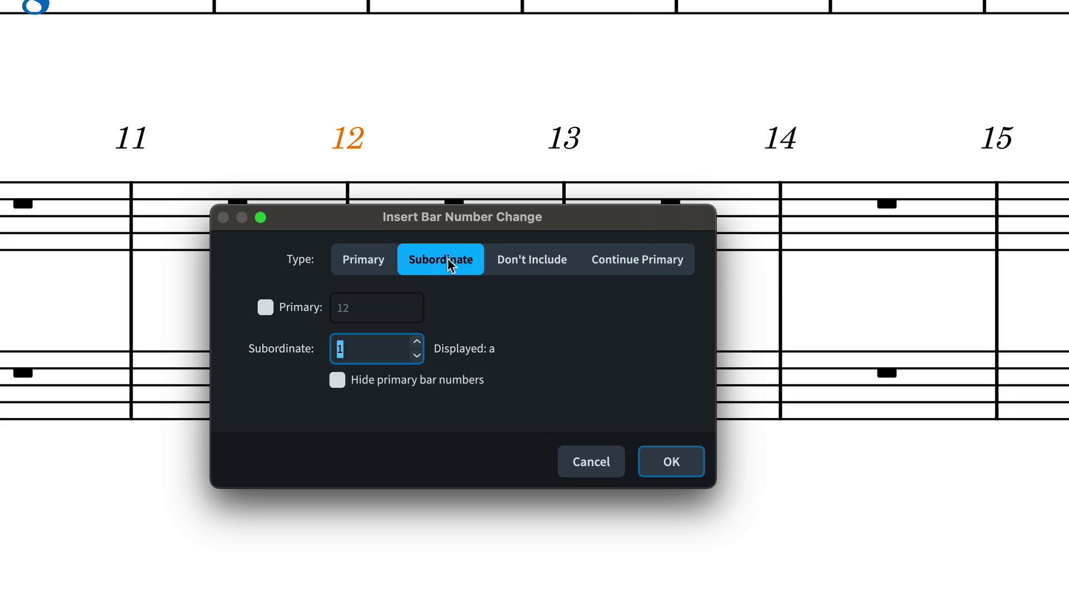
left_click(266, 308)
left_click(666, 462)
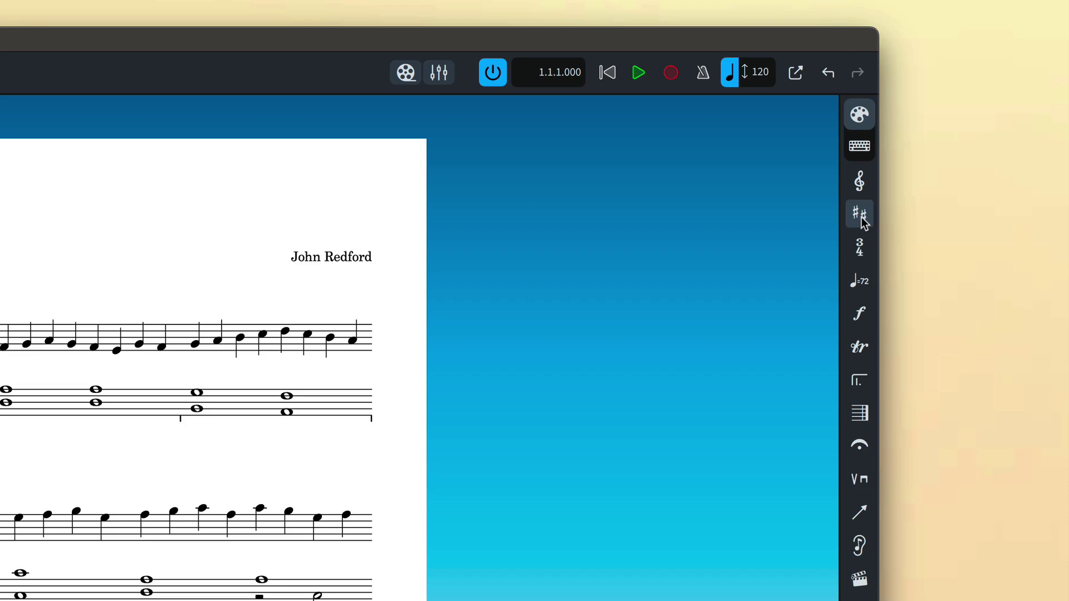
Switch the tonality system to Equal temperament (24-EDO, Gould arrows), followed by Equal temperament (24-EDO, Stein-Zimmermann)
left_click(861, 216)
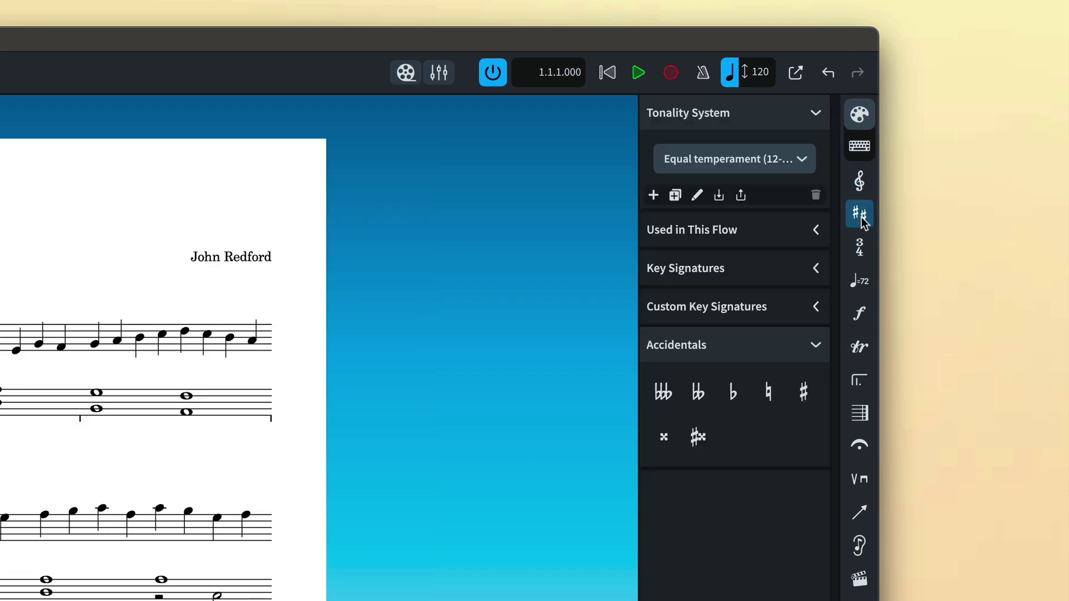
left_click(808, 161)
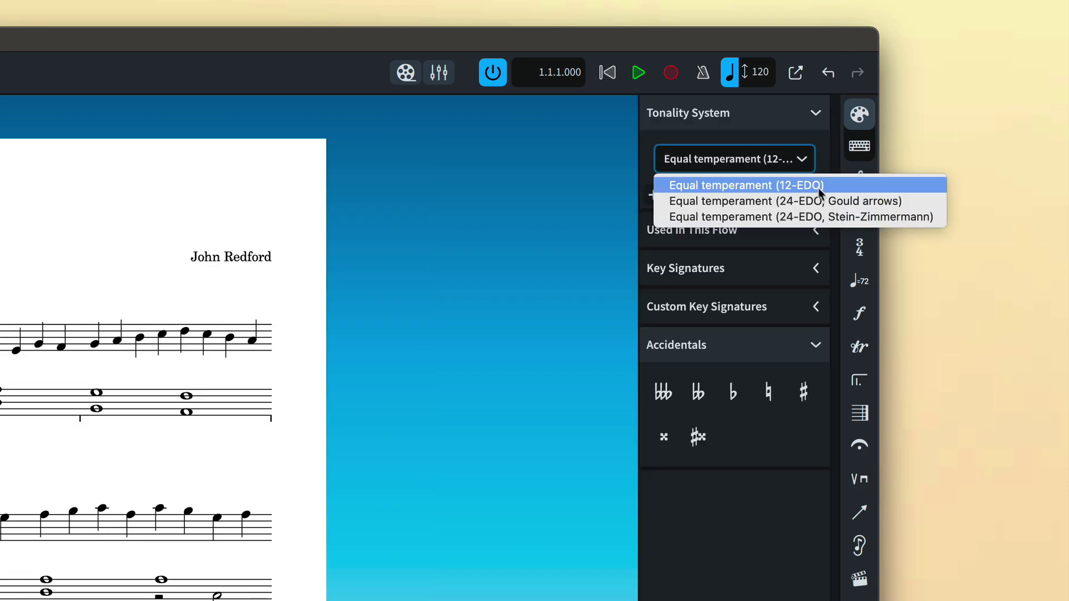
left_click(824, 201)
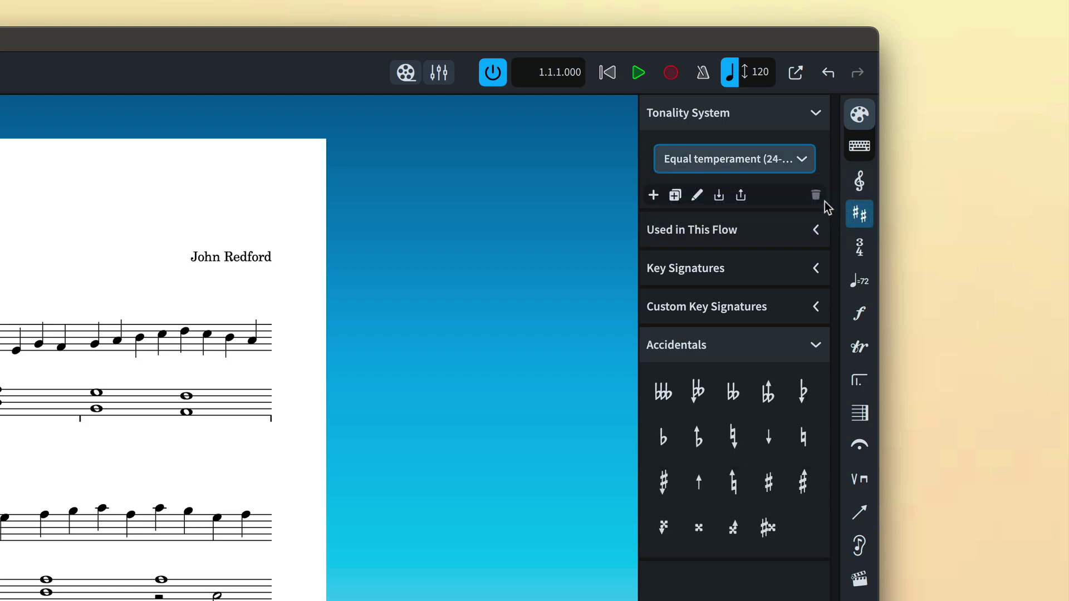
left_click(809, 162)
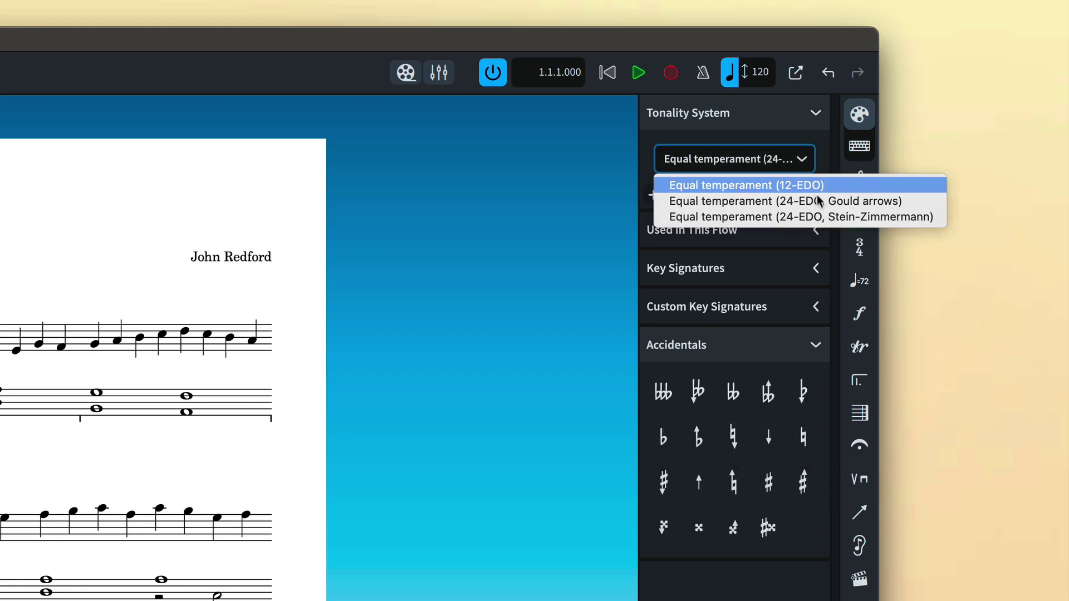
left_click(827, 217)
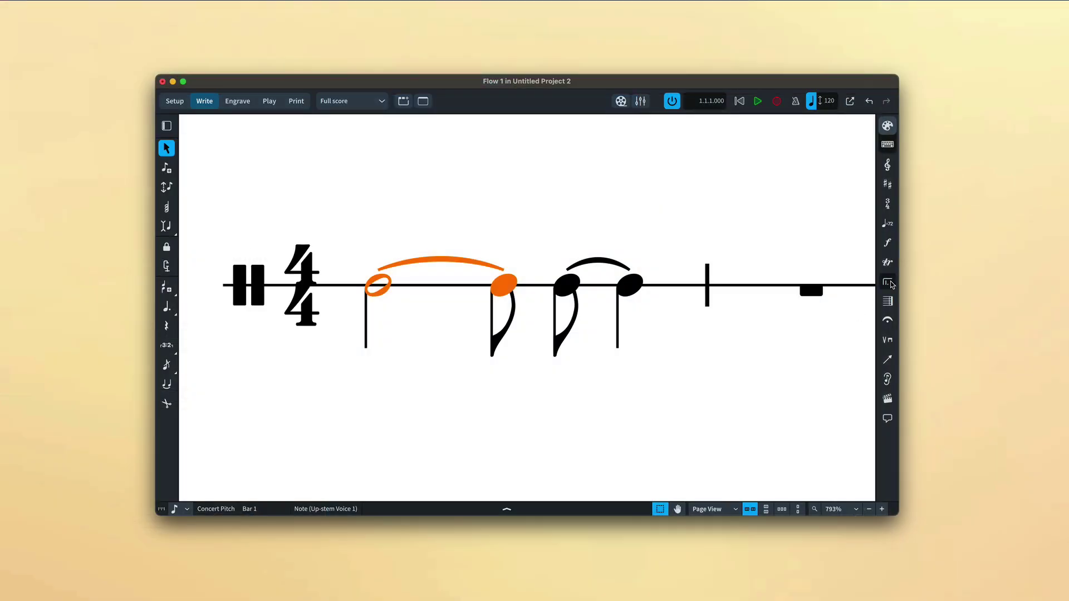
Add a three-stroke tremolo to only the first note of the selected half note tied to an eighth
left_click(890, 283)
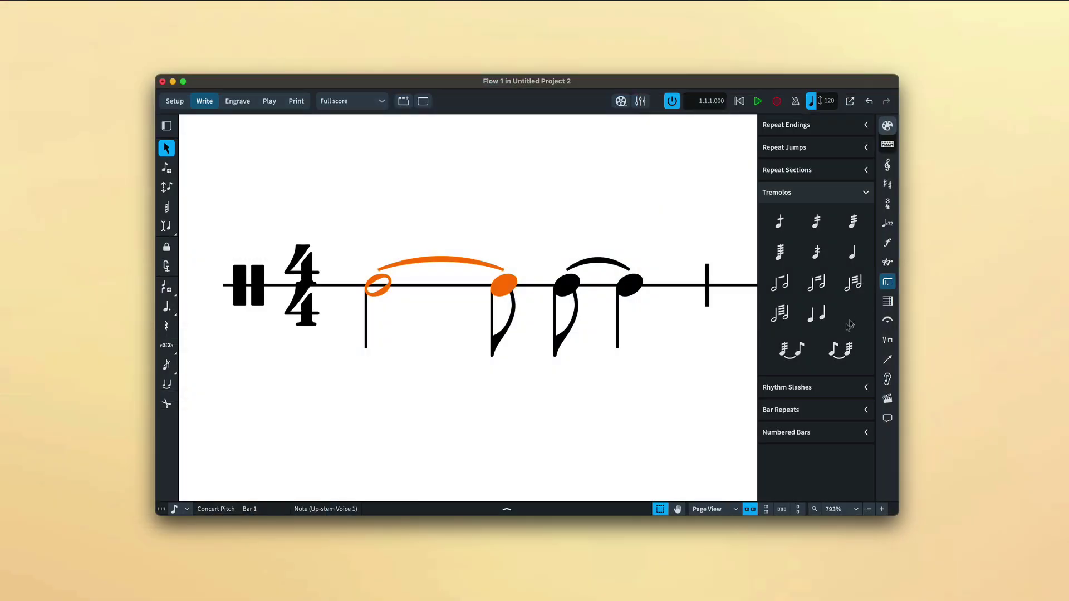
left_click(802, 357)
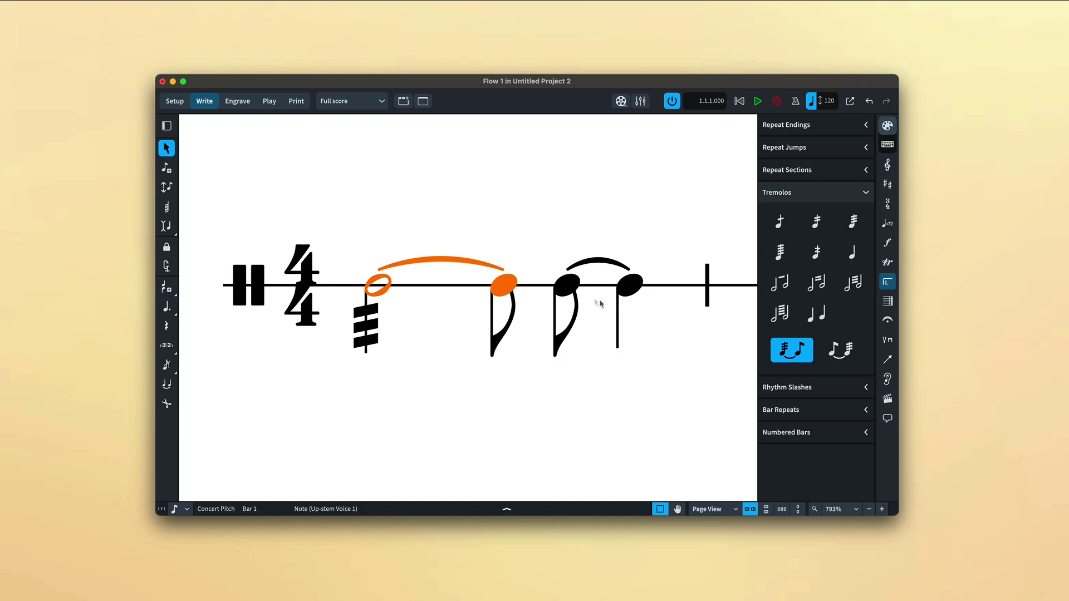
Add a three-stroke tremolo to only the last note of the second tied pair and remove the tremolo from the first tied pair
left_click(587, 301)
left_click(849, 355)
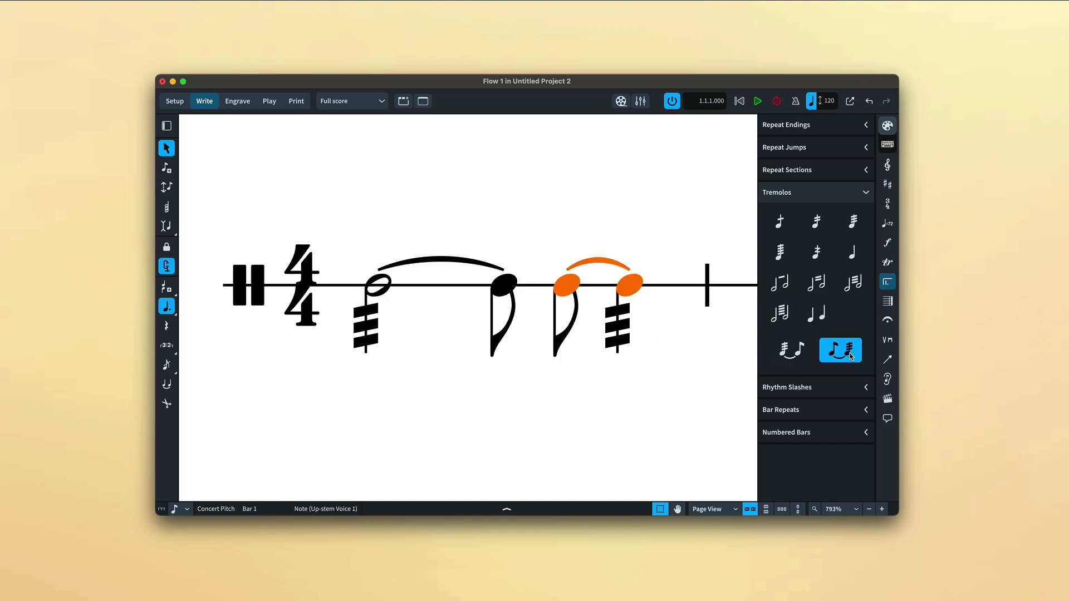
left_click(366, 284)
left_click(852, 254)
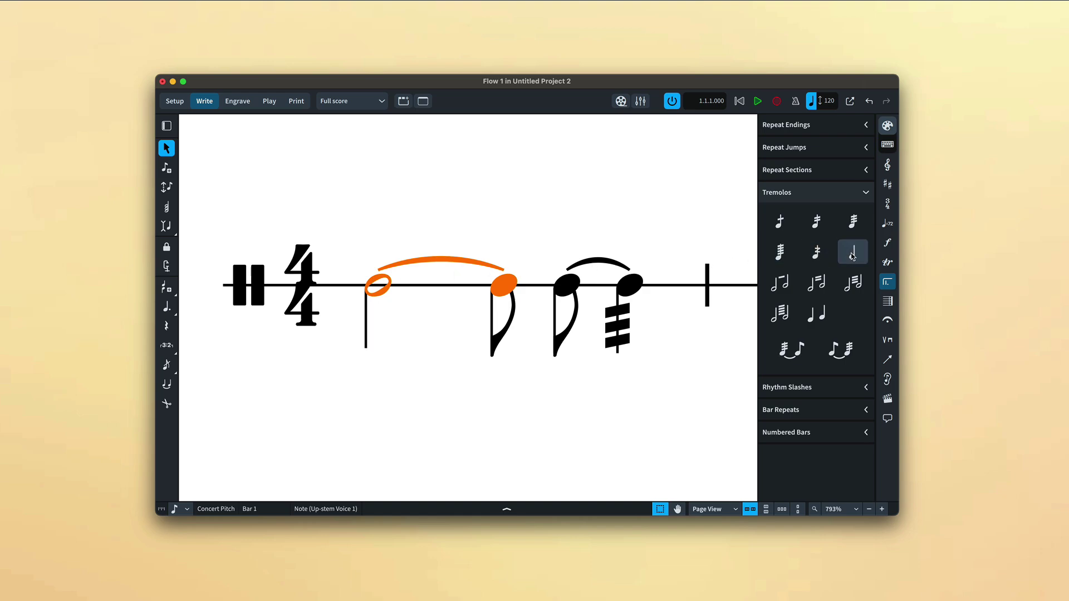
Add a two-stroke tremolo to only the first note of the selected tied pair using the Repeat Structures popover entry //rel
left_click(887, 146)
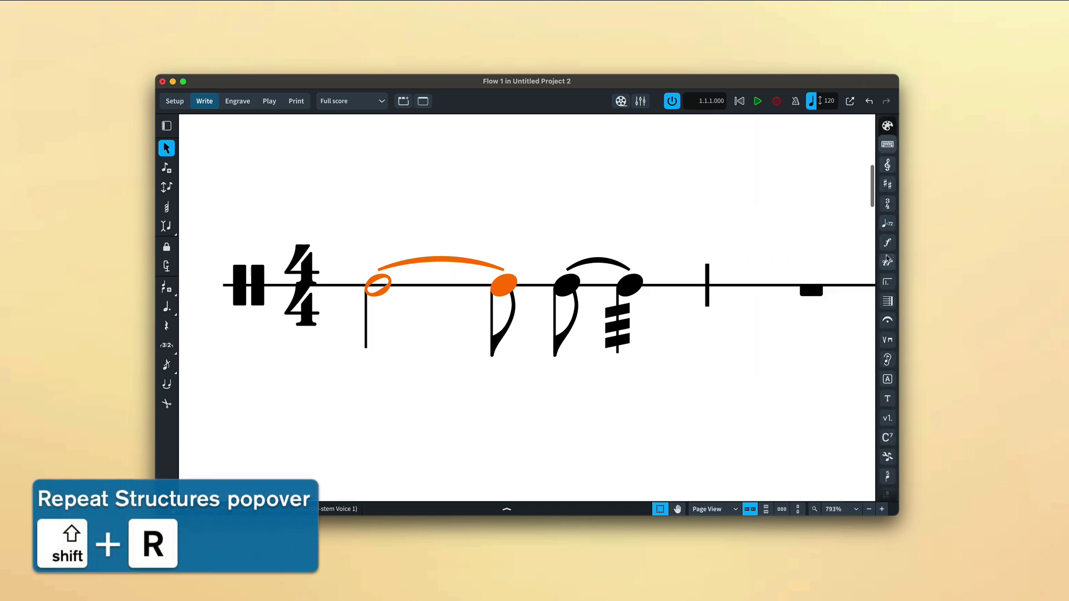
left_click(887, 282)
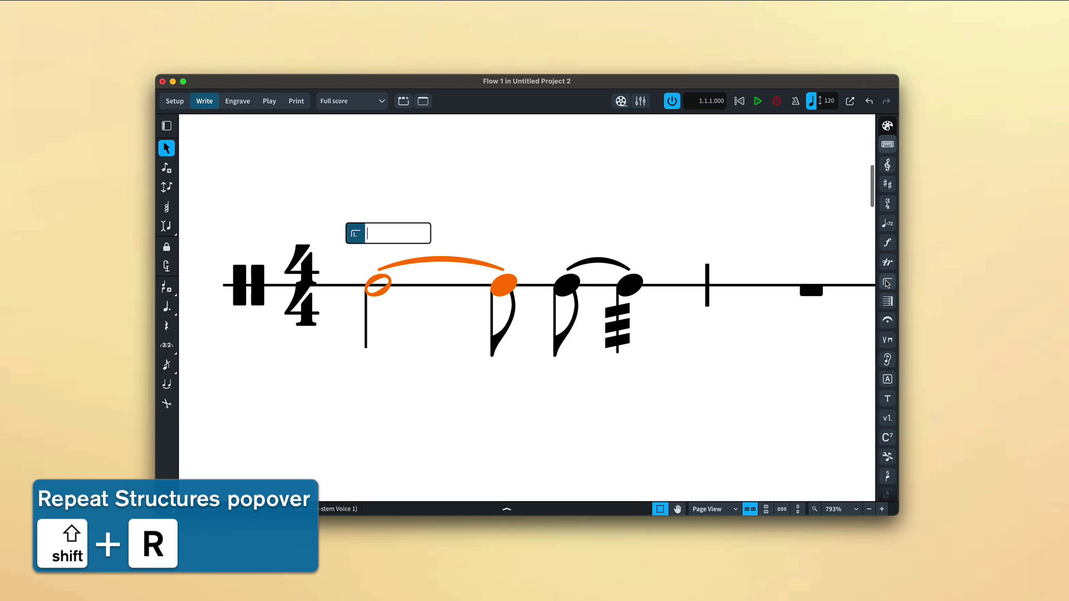
type("//rel")
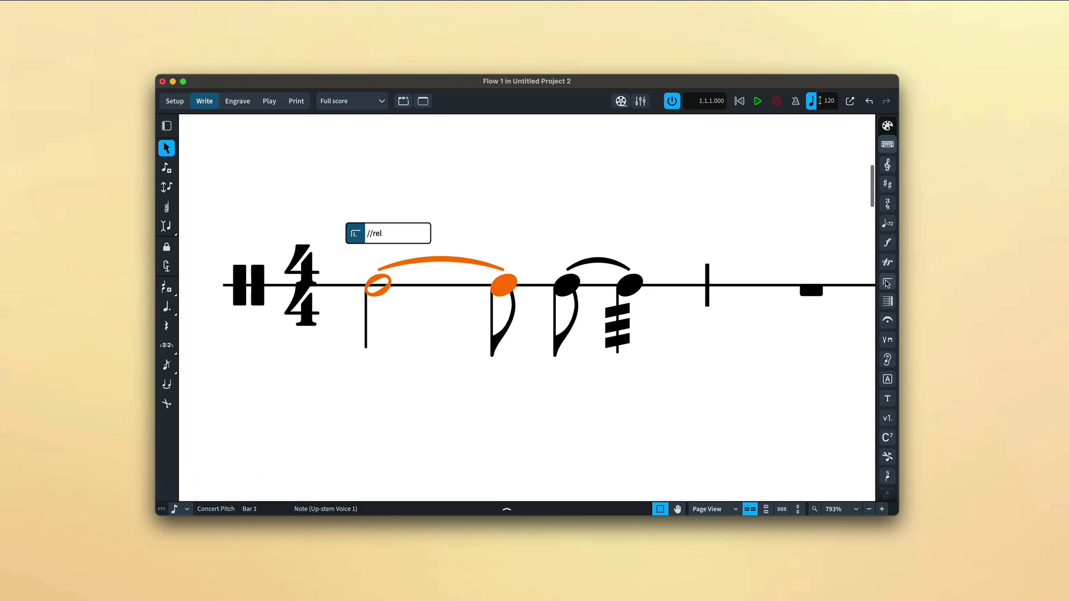
key("Return")
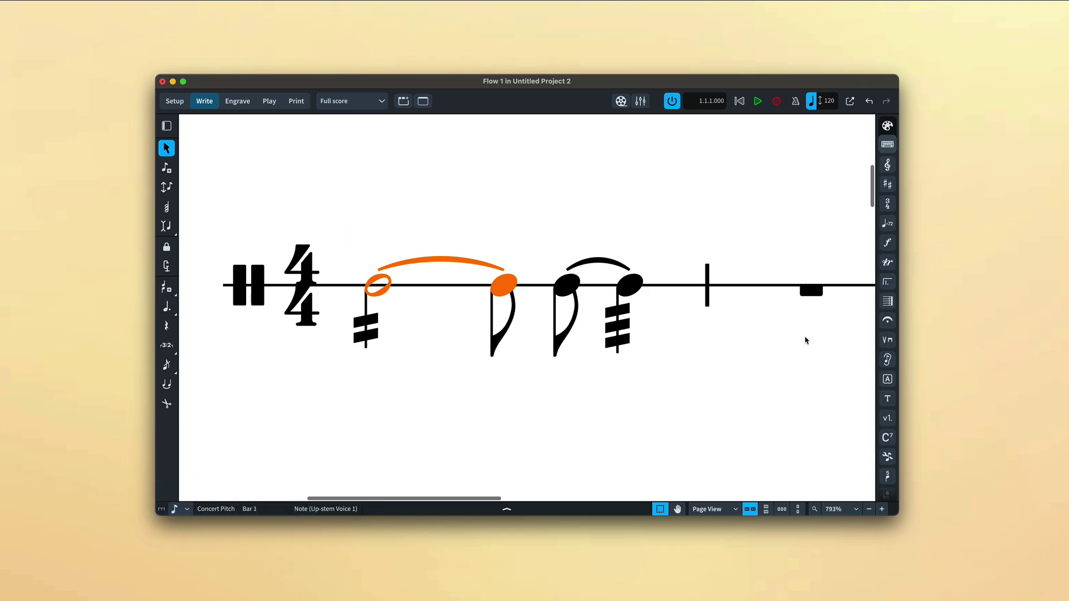
key("Escape")
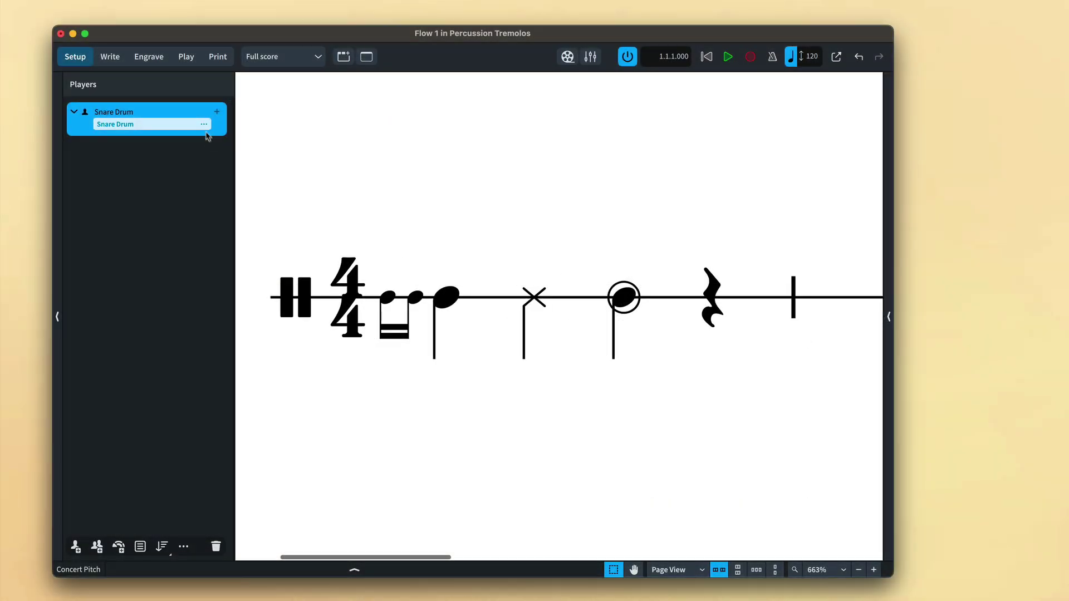
In the Snare Drum's percussion playing techniques, set the staff position of Cross stick to Below and Side stick to Above
left_click(204, 125)
left_click(340, 186)
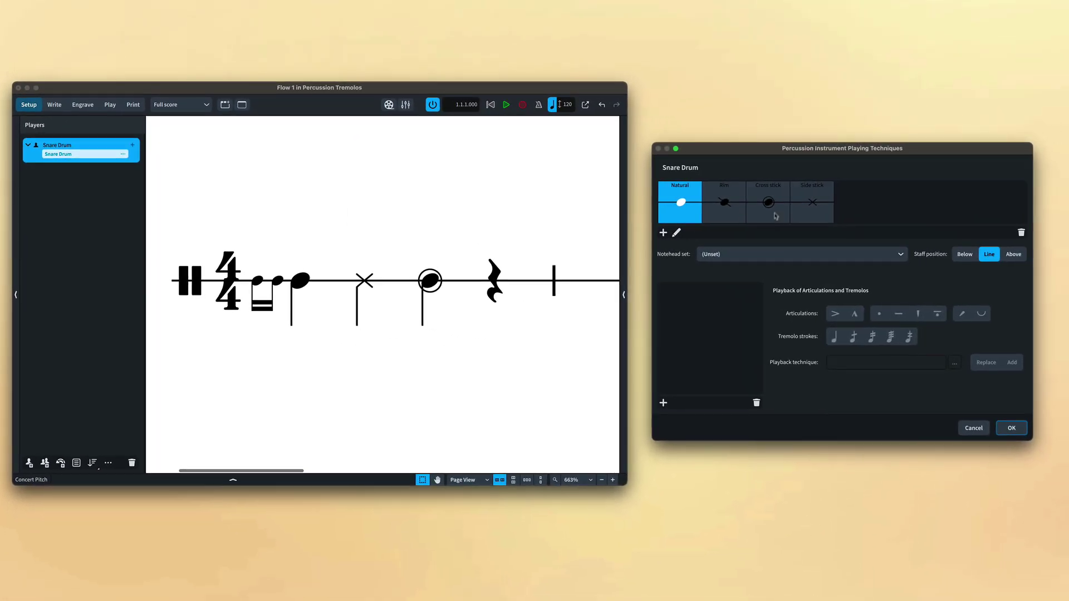
left_click(775, 216)
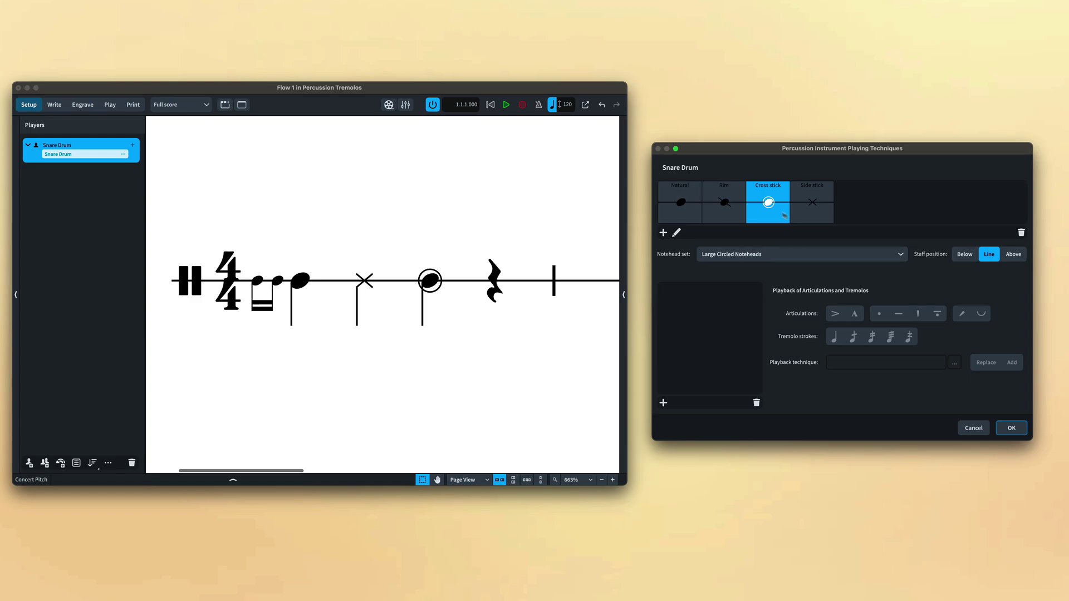
left_click(965, 254)
left_click(825, 215)
left_click(1022, 260)
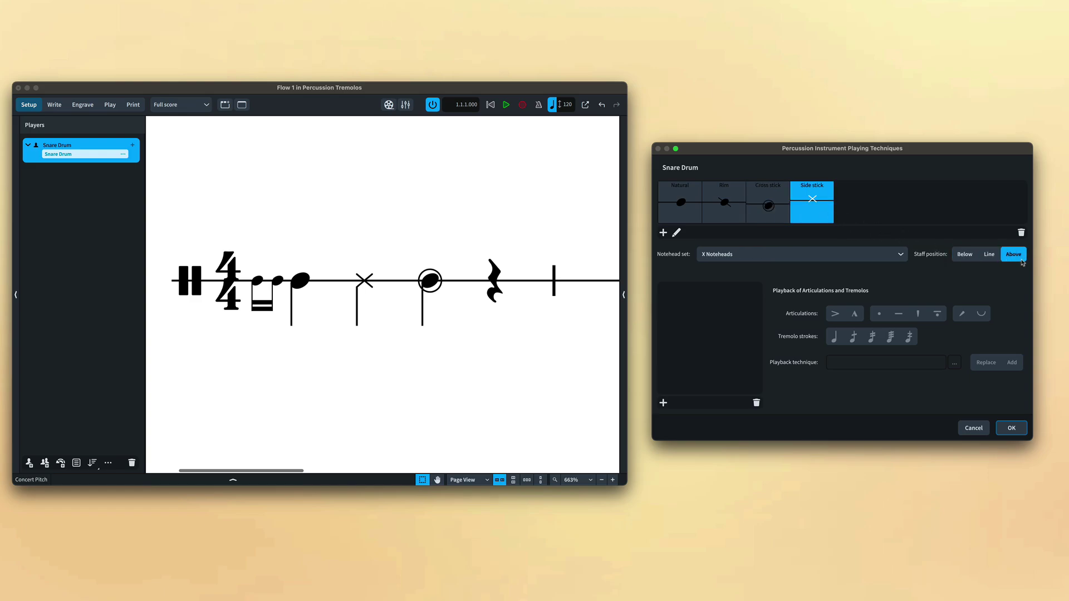
left_click(1012, 429)
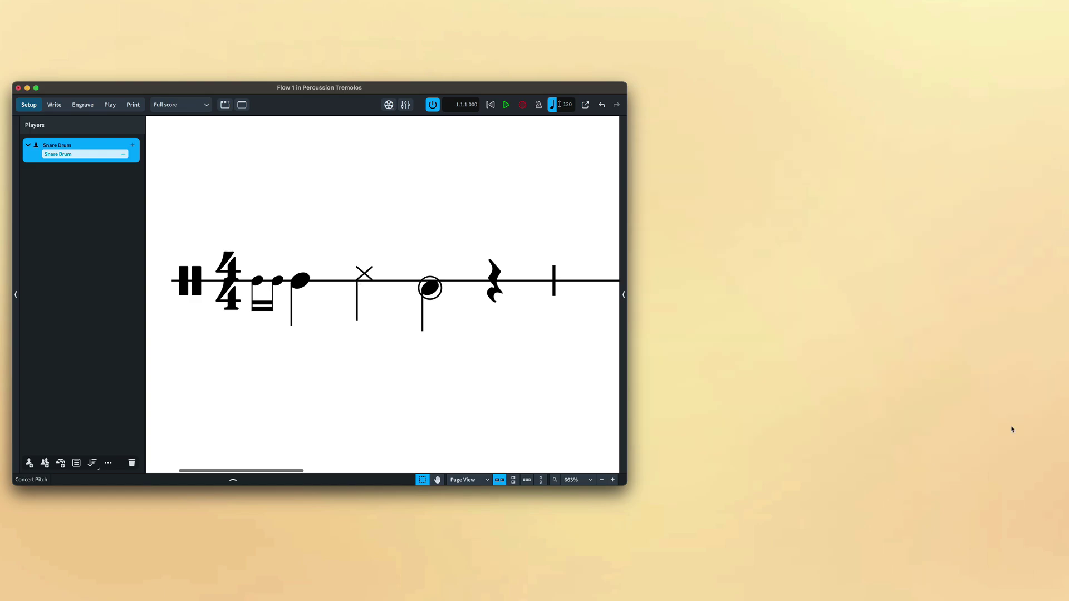
In the single-line percussion Engraving Options, set the above/below note distance to 2 and the default stem direction to Up, and apply both
key("super+shift+e")
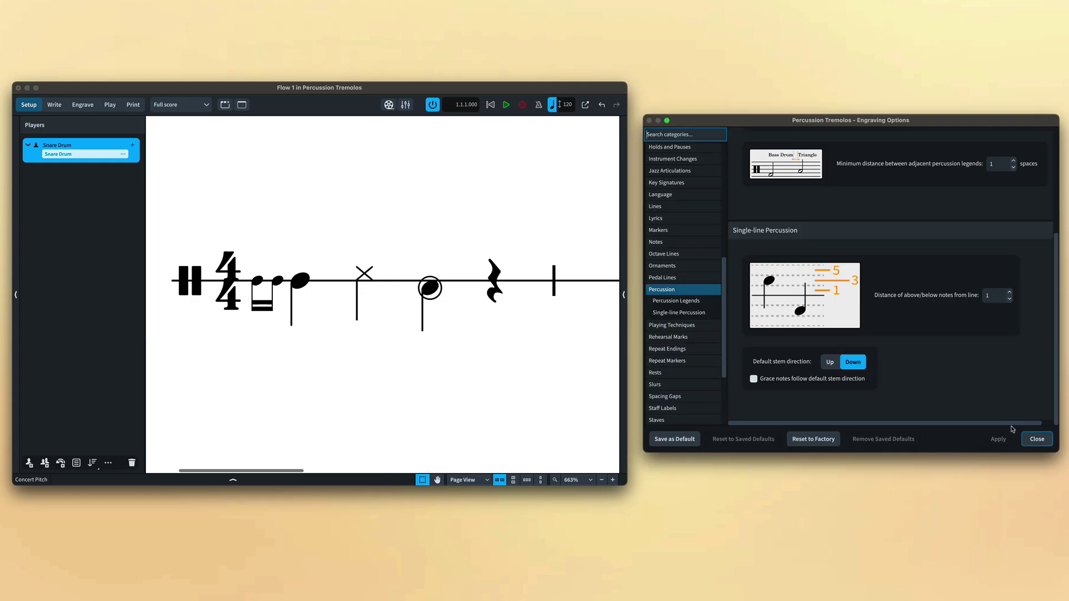
left_click(1010, 293)
left_click(1000, 440)
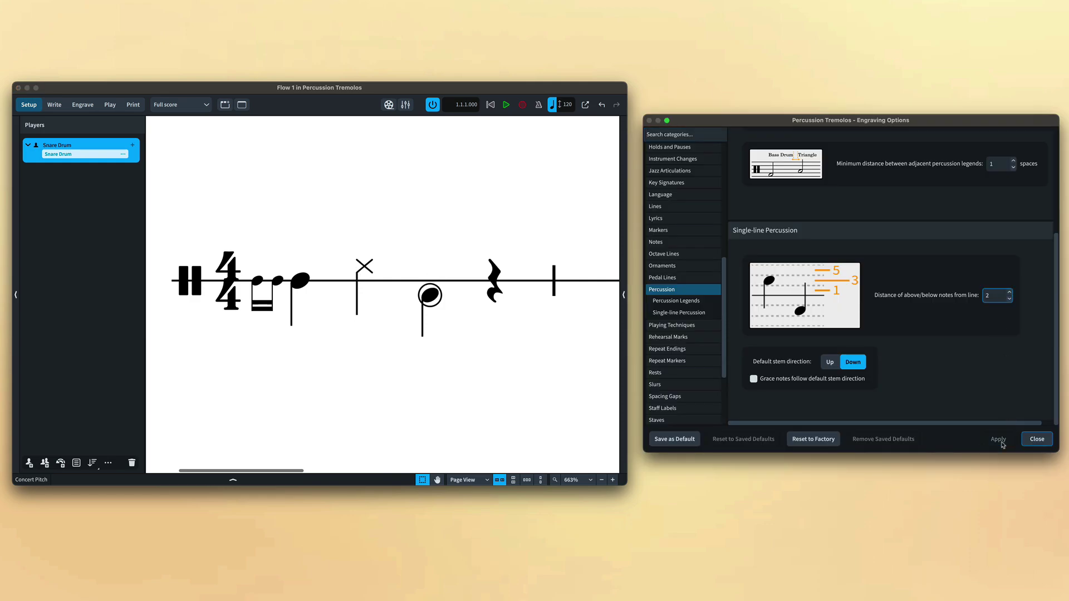
left_click(835, 365)
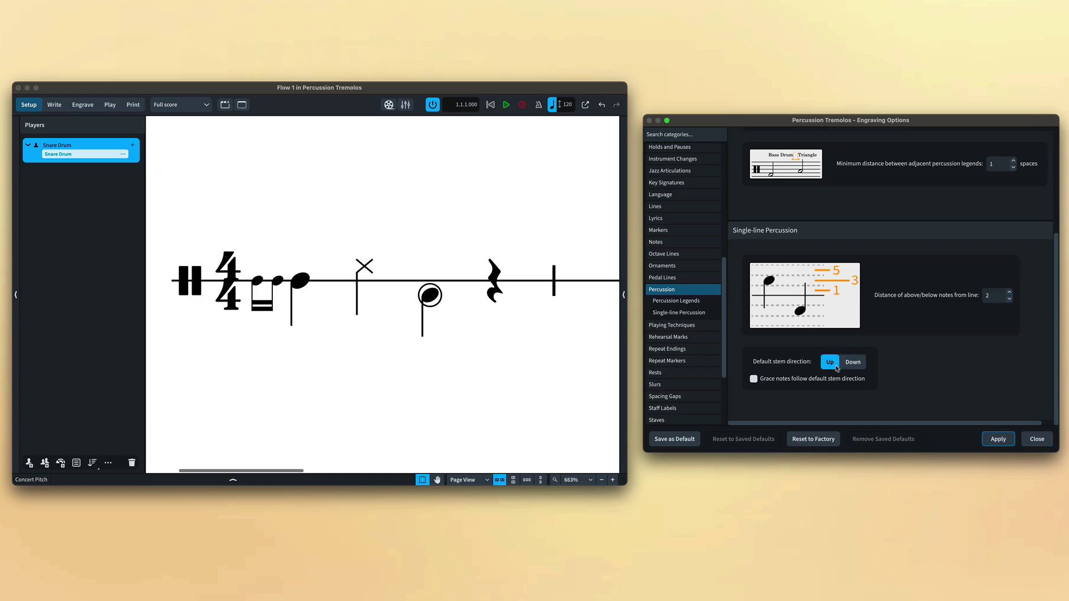
left_click(1010, 444)
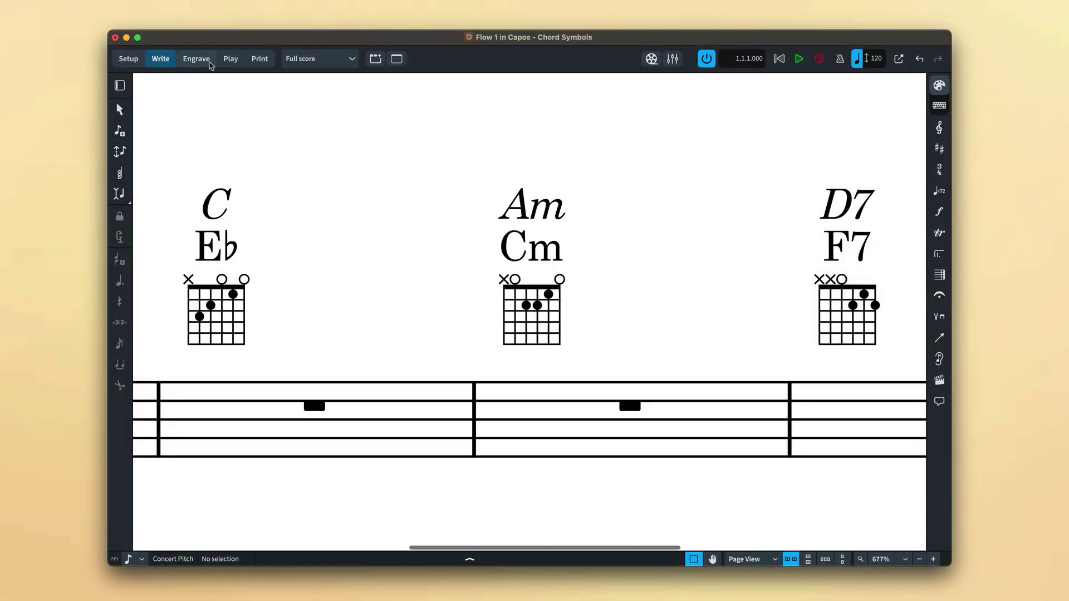
Switch to Engrave mode and open the italic Am capo chord symbol for appearance editing
left_click(210, 63)
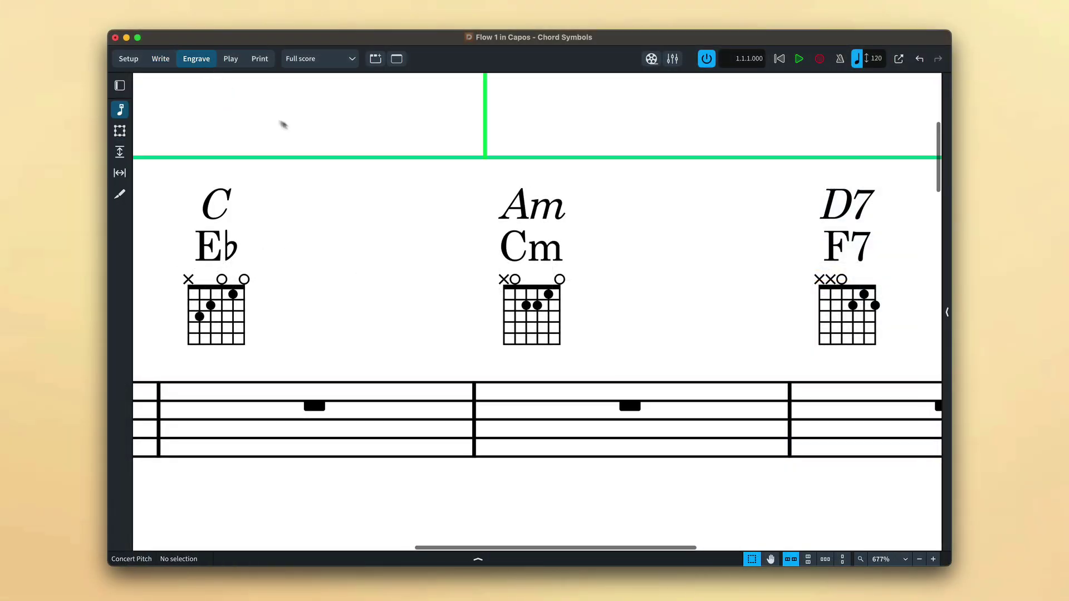
double_click(554, 218)
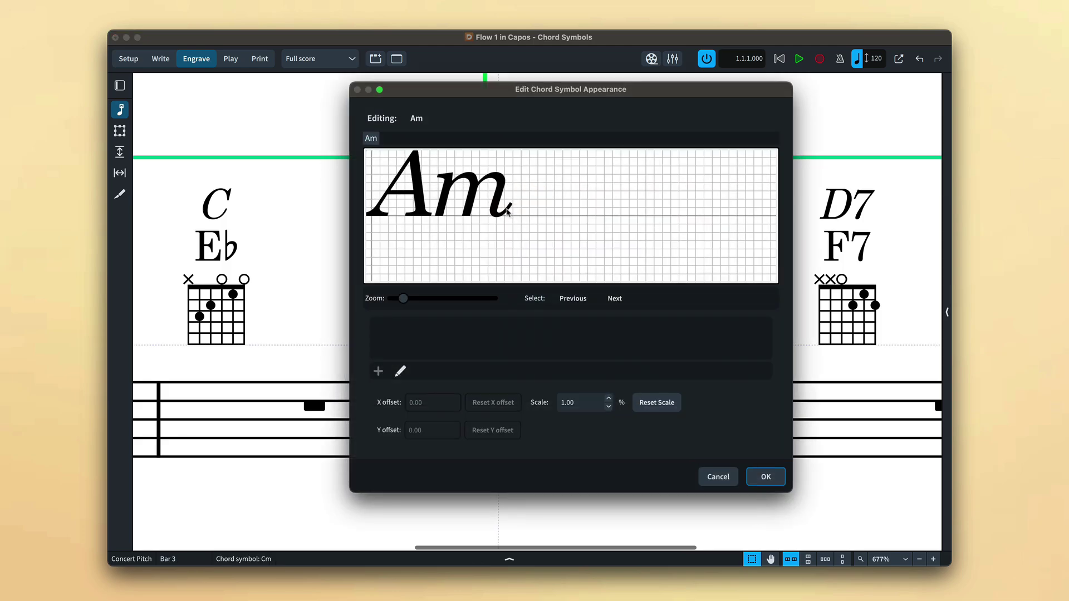
left_click(497, 209)
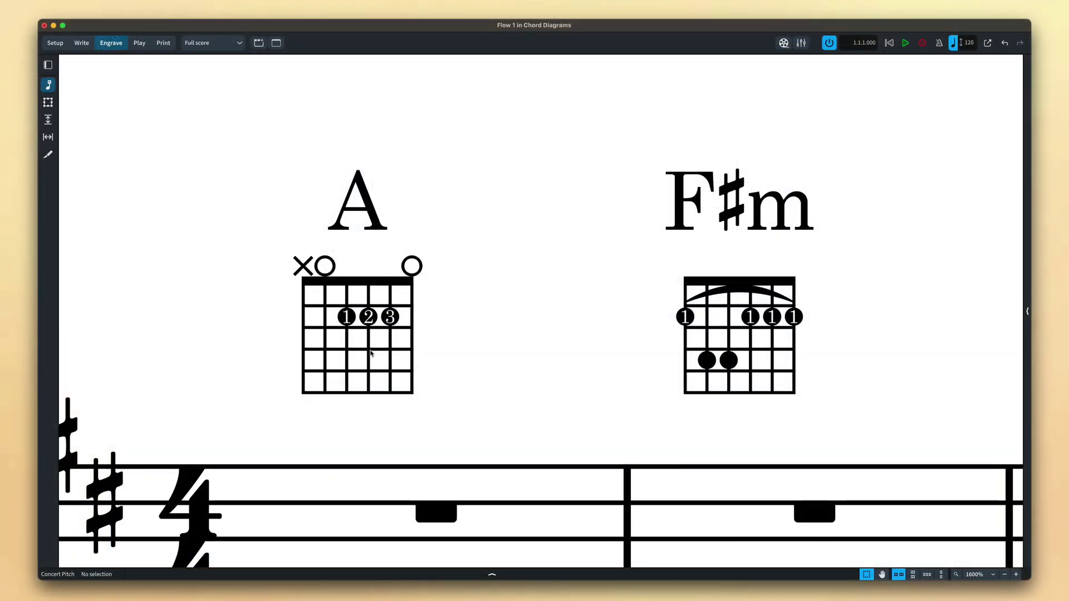
Remove finger number 1 from its dot in the A chord diagram by entering 0 as its fingering, and save the diagram
double_click(370, 353)
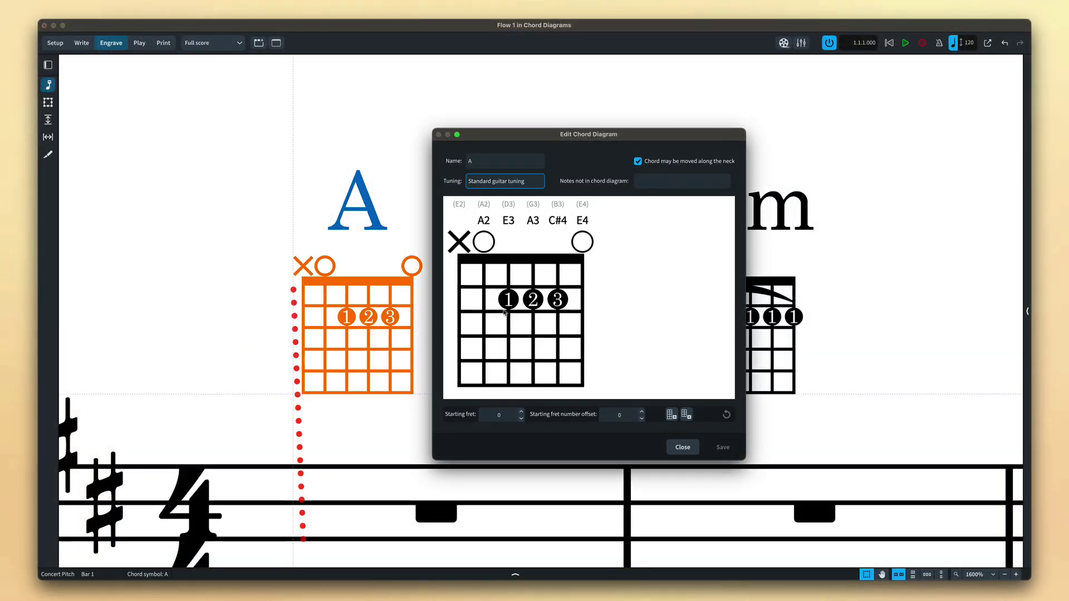
double_click(508, 301)
type("0")
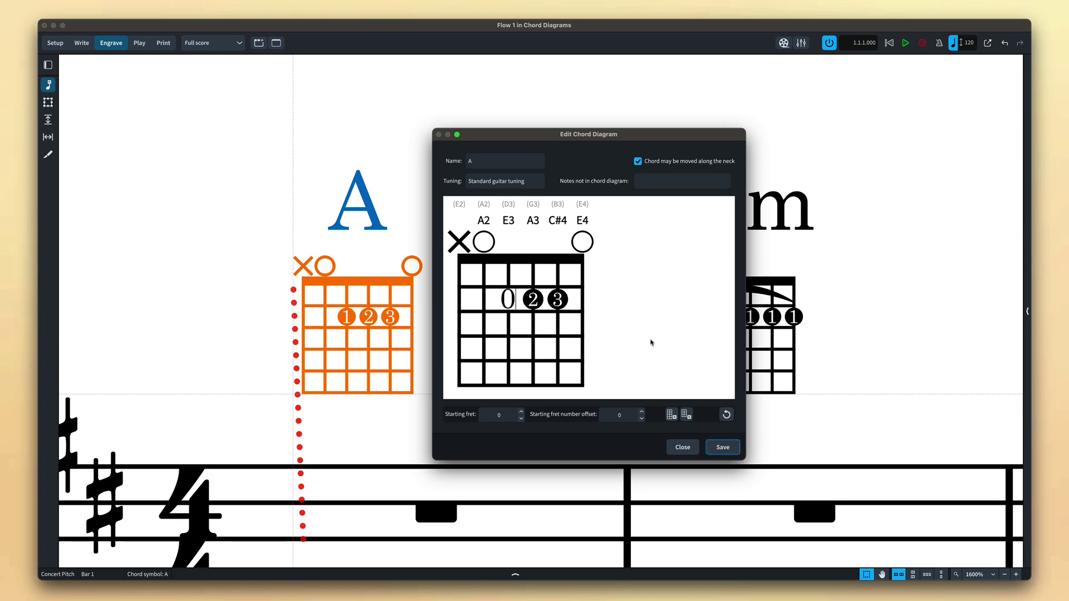
key("Return")
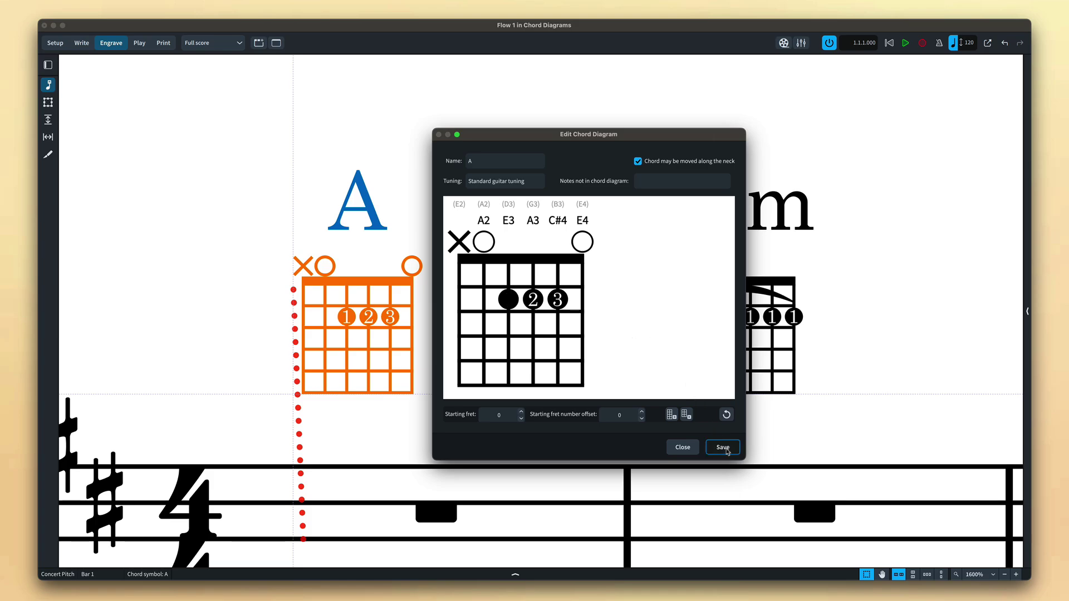
left_click(723, 447)
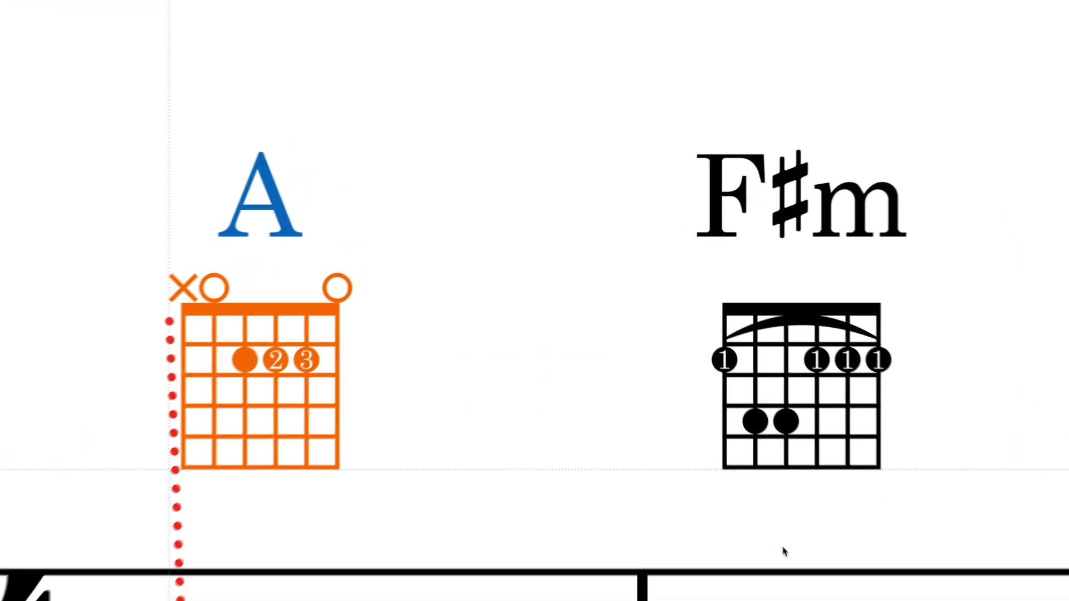
Set the use of thumb for fingering the lowest string to Allow thumb in the Chord Diagrams Note Input Options and apply it
key("super+shift+i")
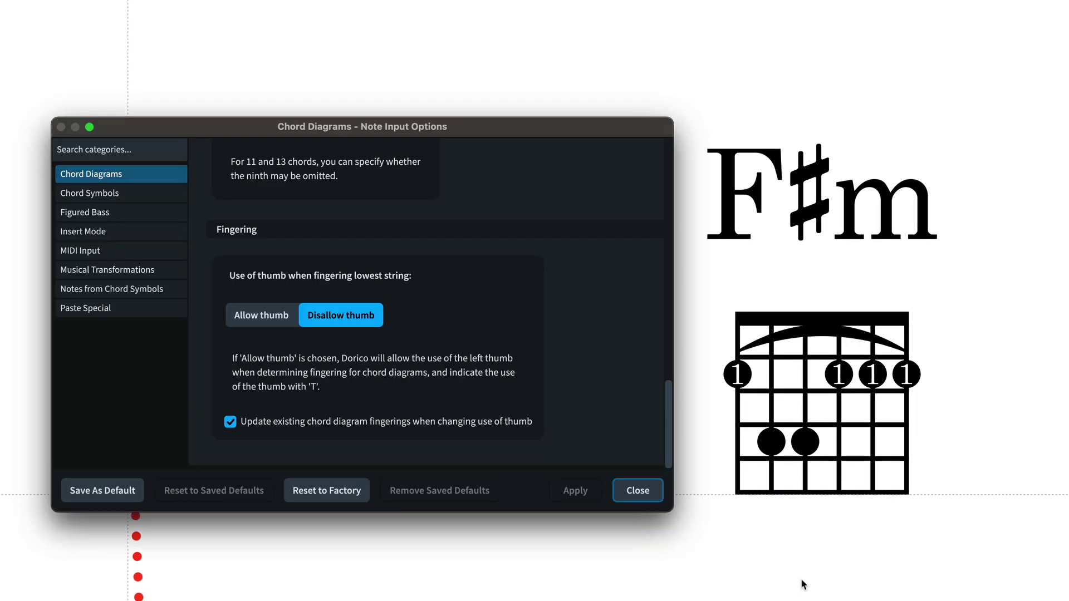
left_click(294, 321)
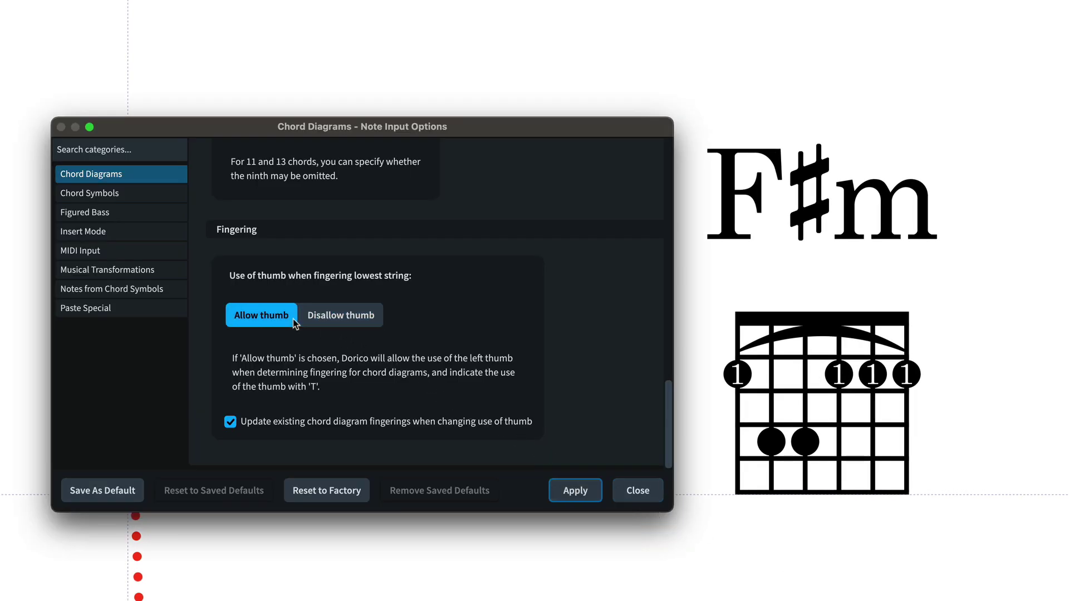
left_click(593, 493)
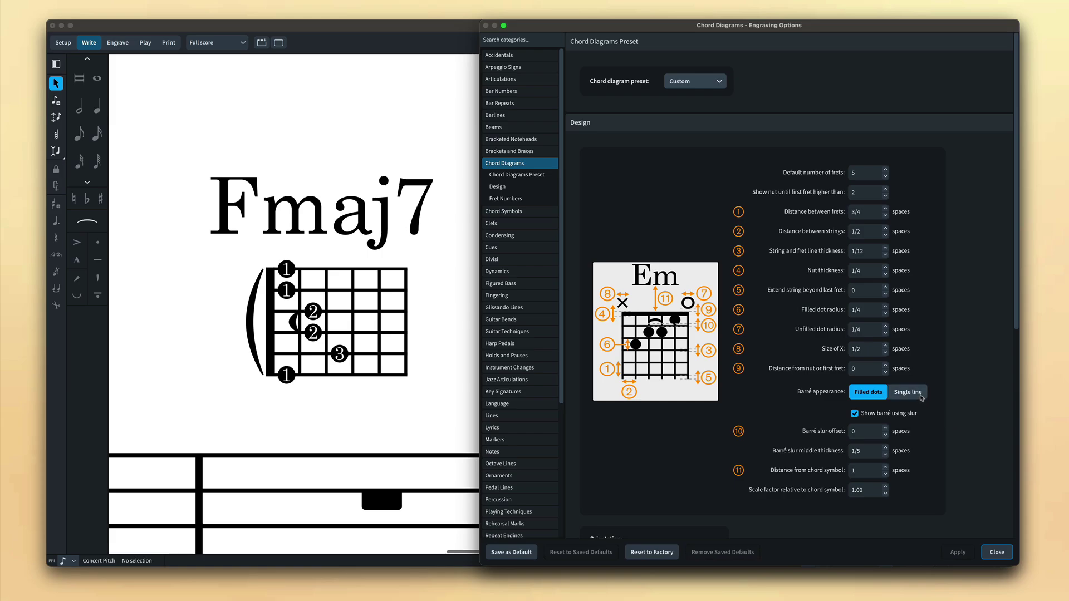
Set the chord diagrams' barré appearance to Single line and apply it
left_click(920, 395)
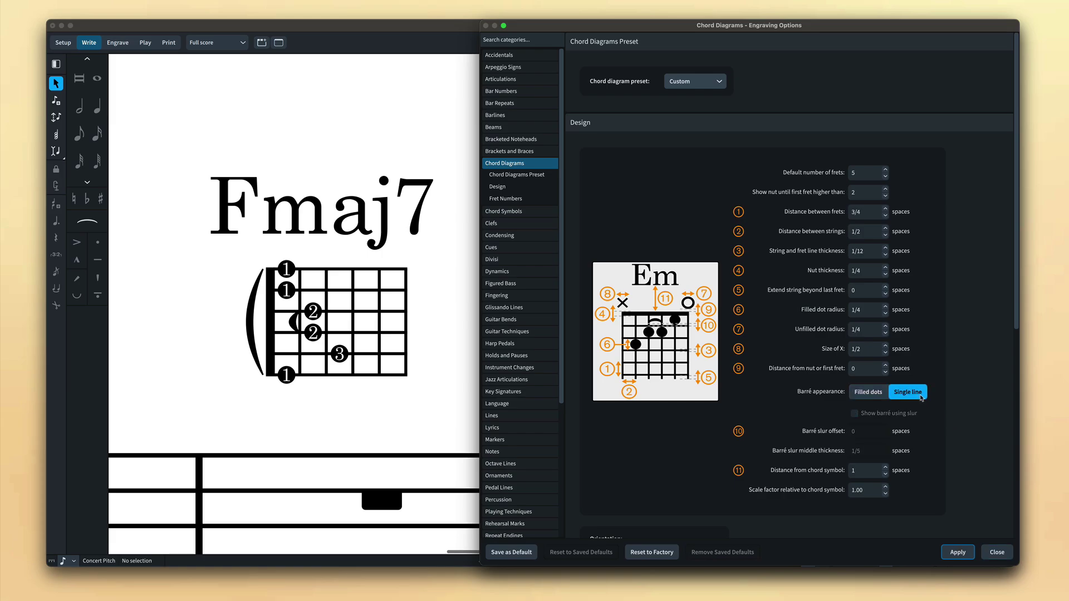
left_click(970, 553)
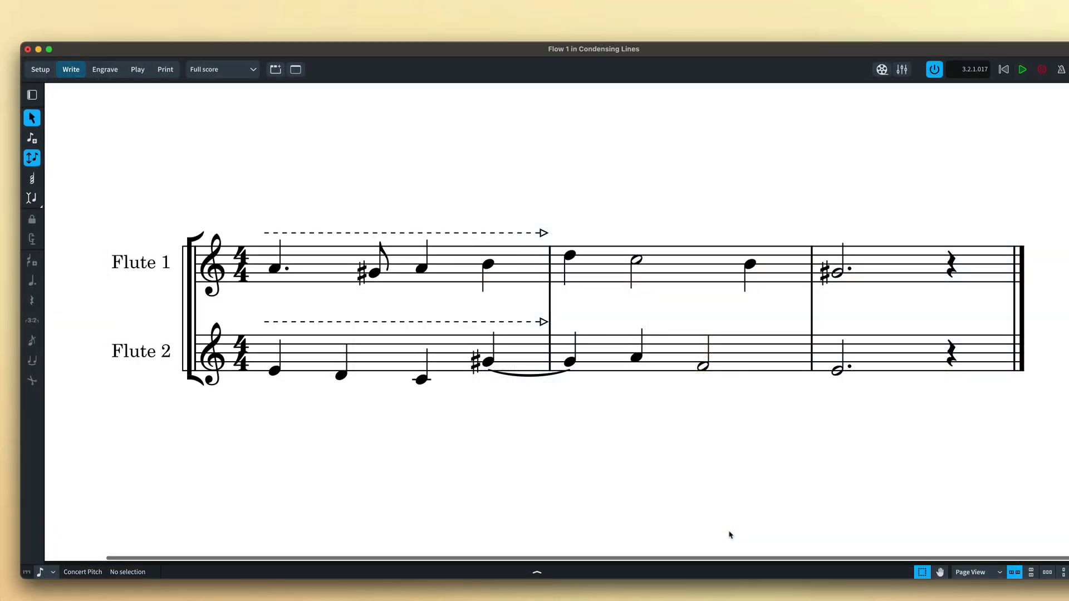
Run the Condensing command from the jump bar on the score with Flute 1 and Flute 2
type("jCondensing")
key("Return")
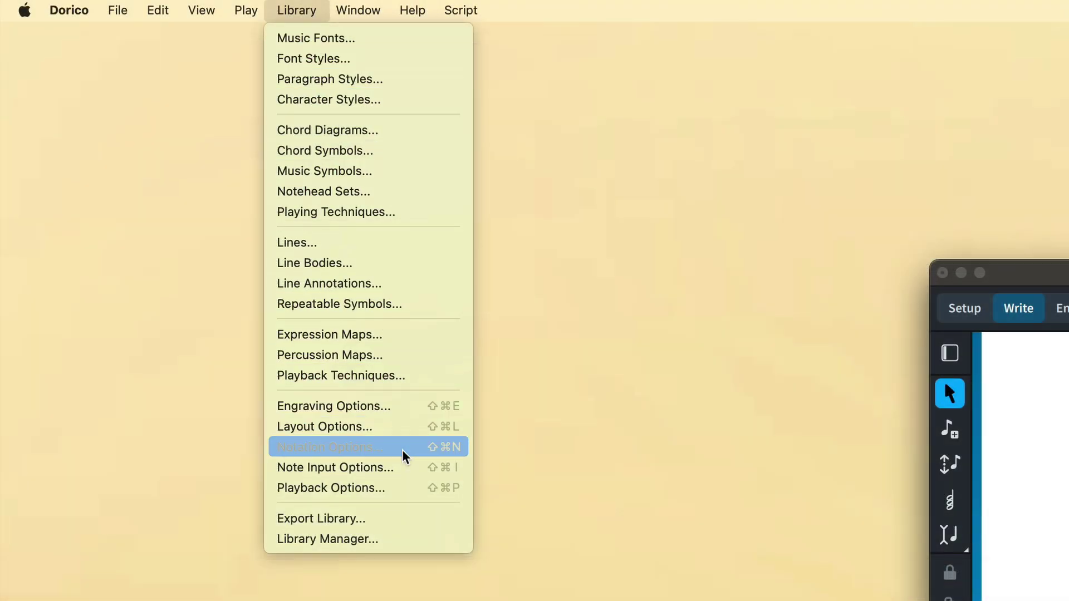
Set the condensing trill intervals notation option to Require identical intervals and notes, and run the Condensing command on the flute score
left_click(402, 450)
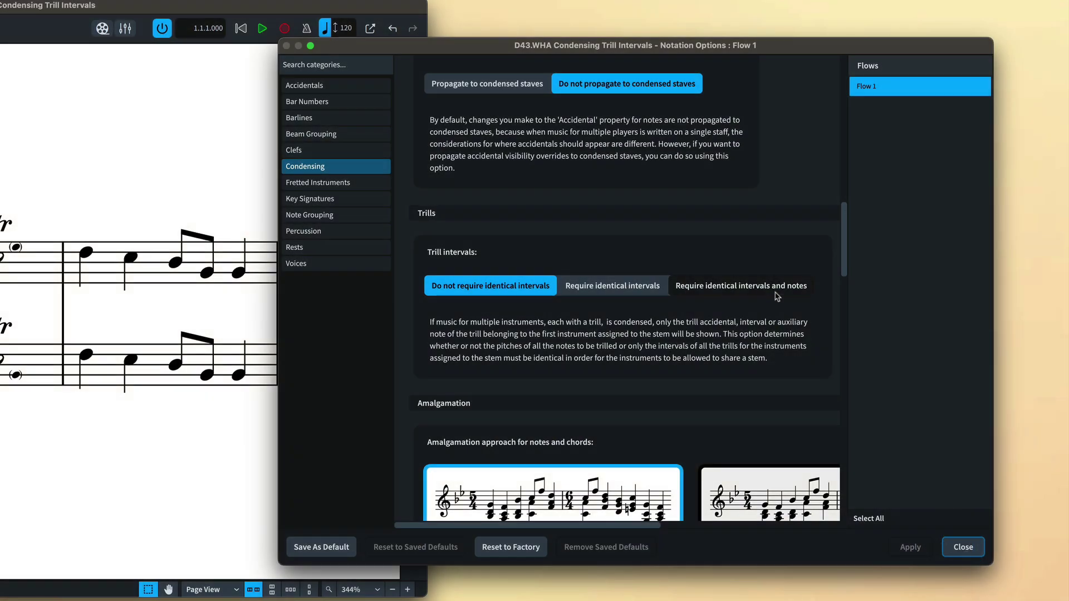
left_click(777, 290)
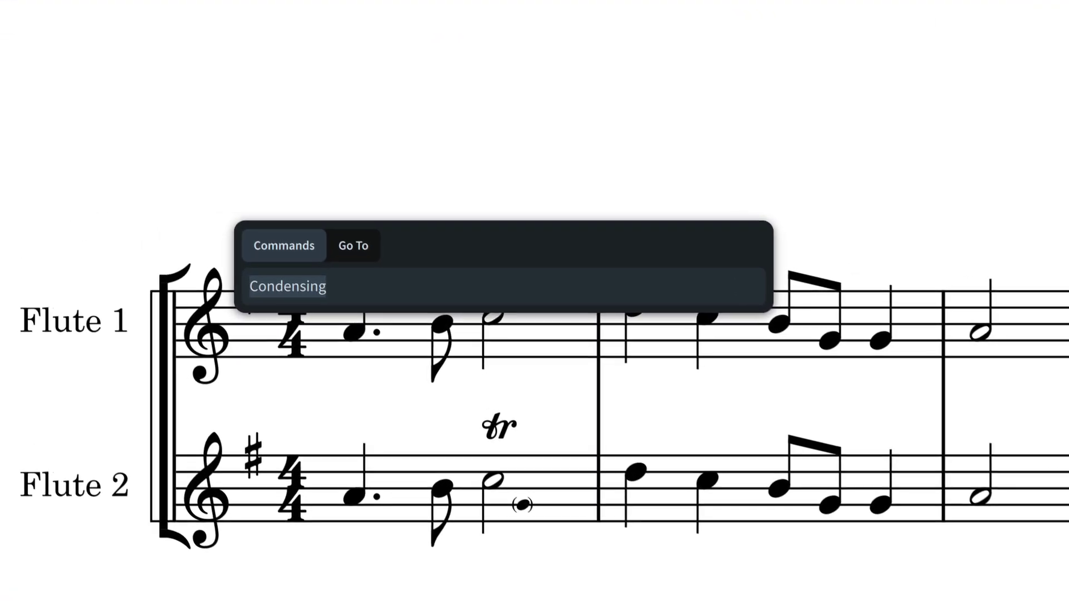
key("Return")
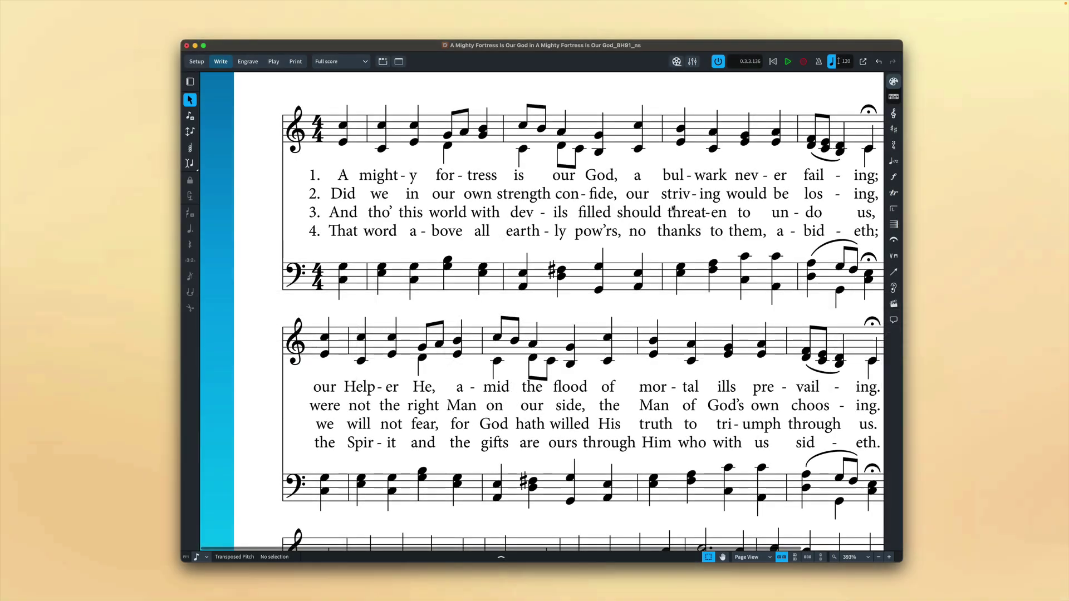
In the lyrics Engraving Options, override the alignment of the first lyric on the system, centre first lyrics according to the widest lyric, and apply
key("super+shift+e")
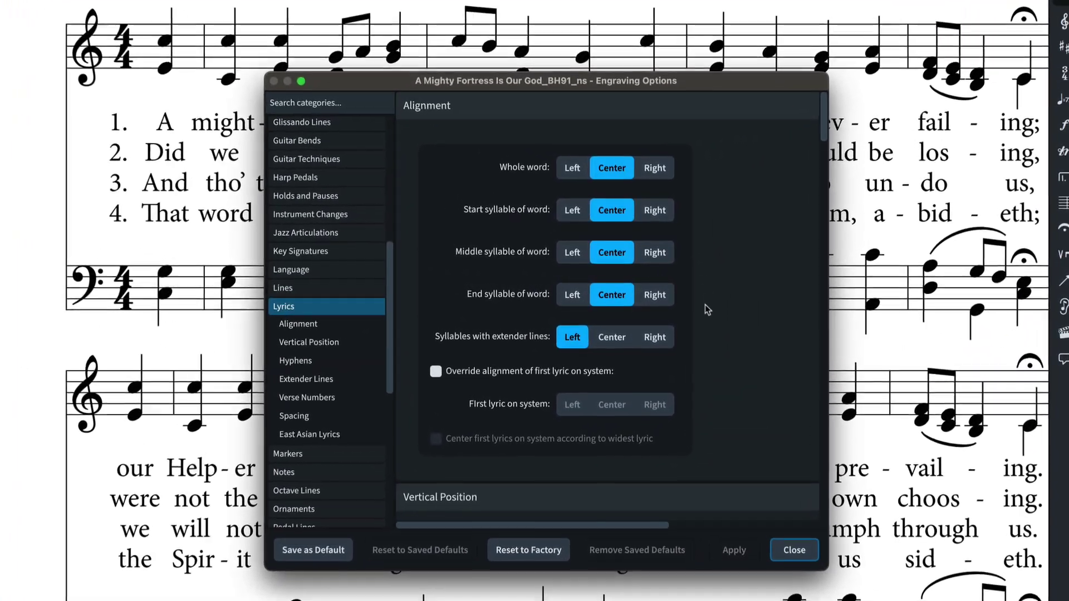
left_click(433, 373)
left_click(433, 441)
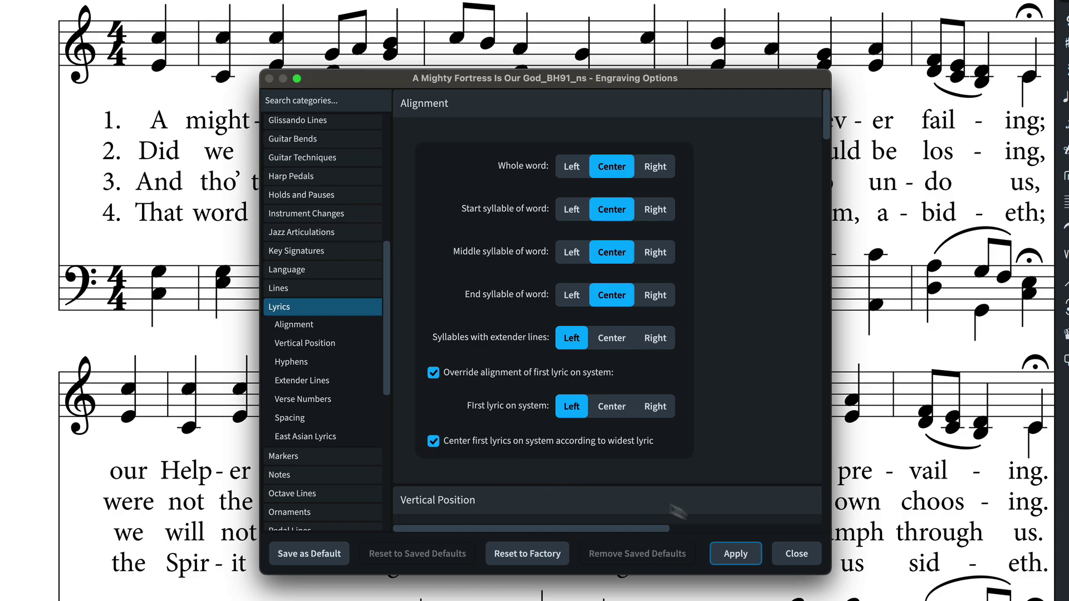
left_click(735, 554)
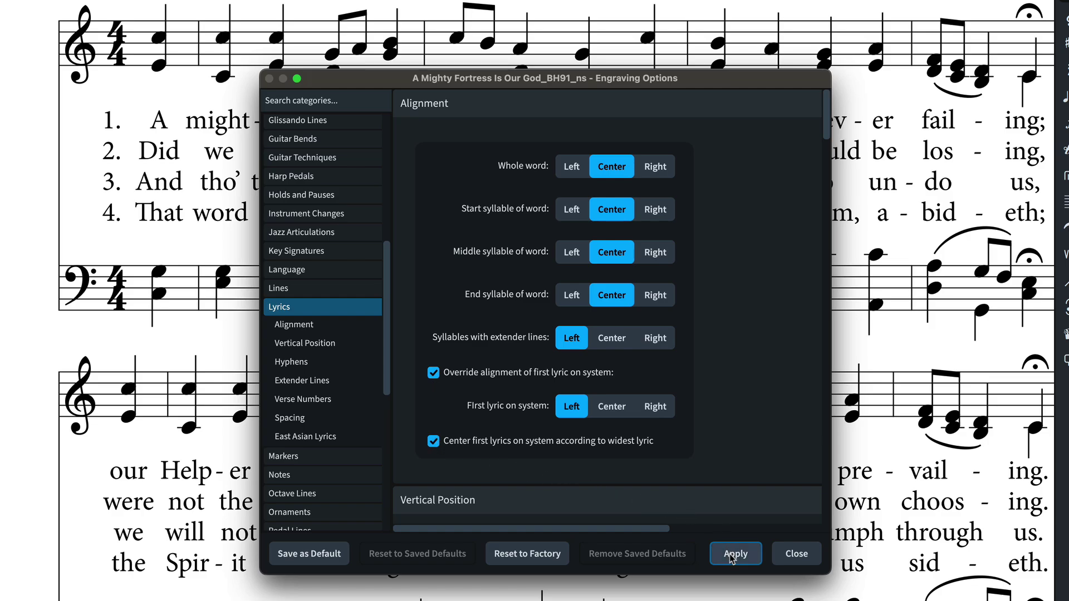
left_click(796, 554)
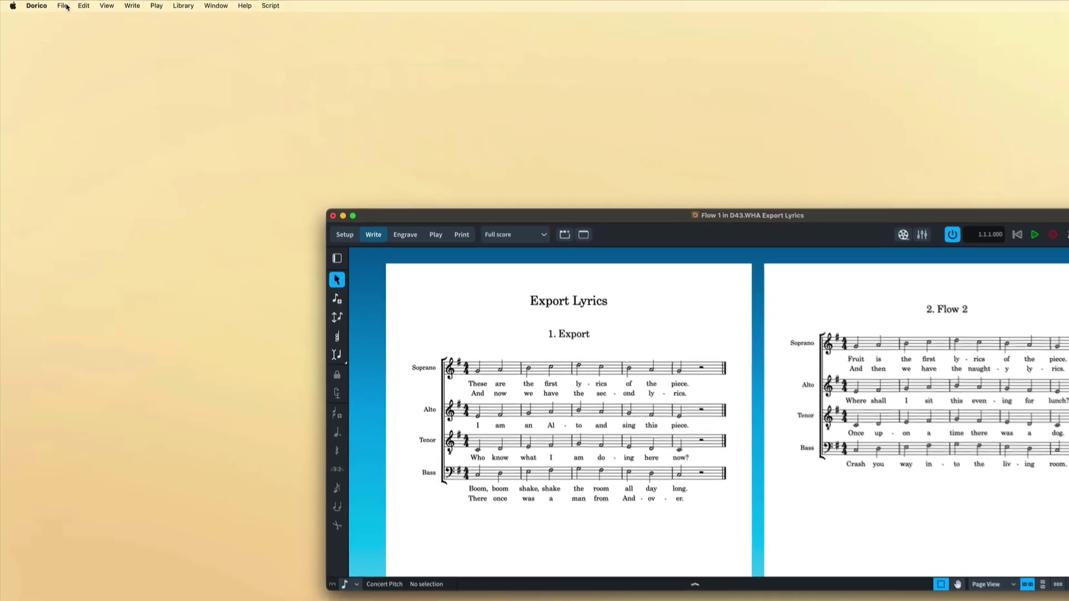
Export the lyrics of the Export Lyrics project
left_click(63, 6)
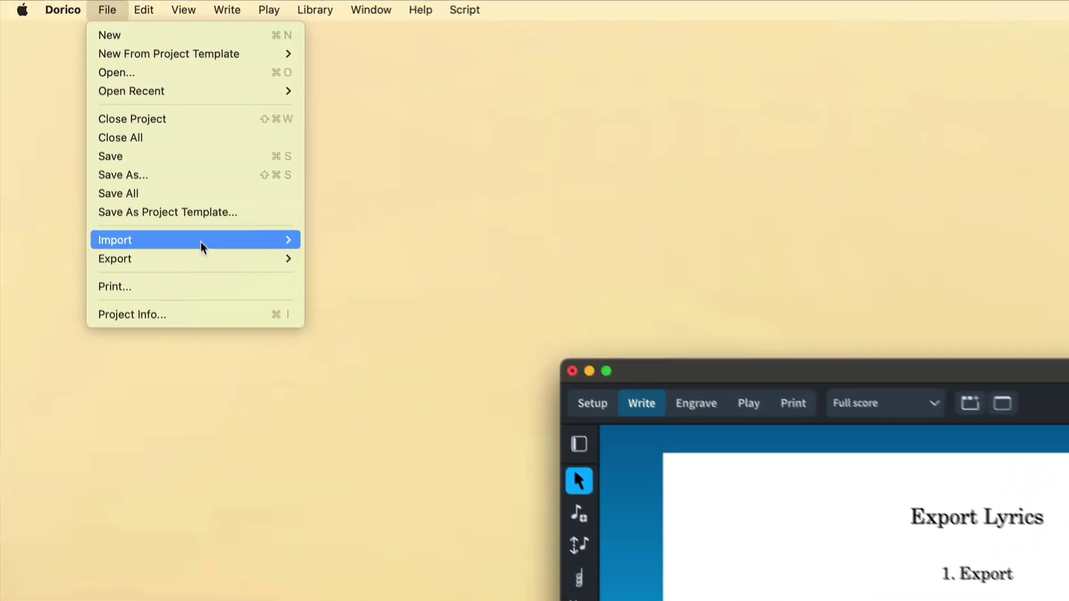
mouse_move(206, 259)
left_click(362, 351)
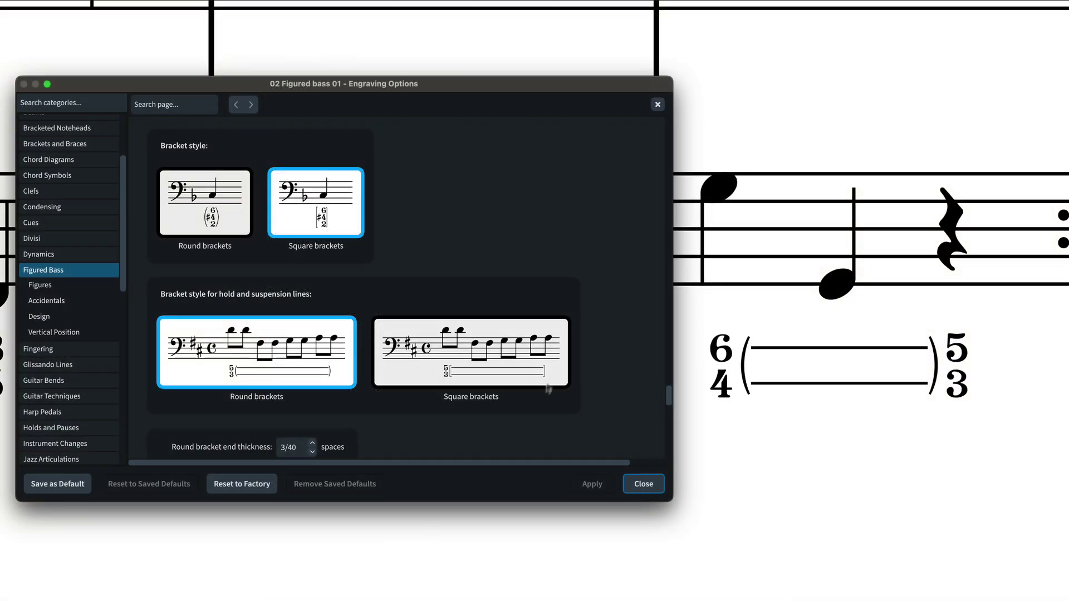
Set the figured bass bracket style for hold and suspension lines to Square brackets and apply it
left_click(554, 368)
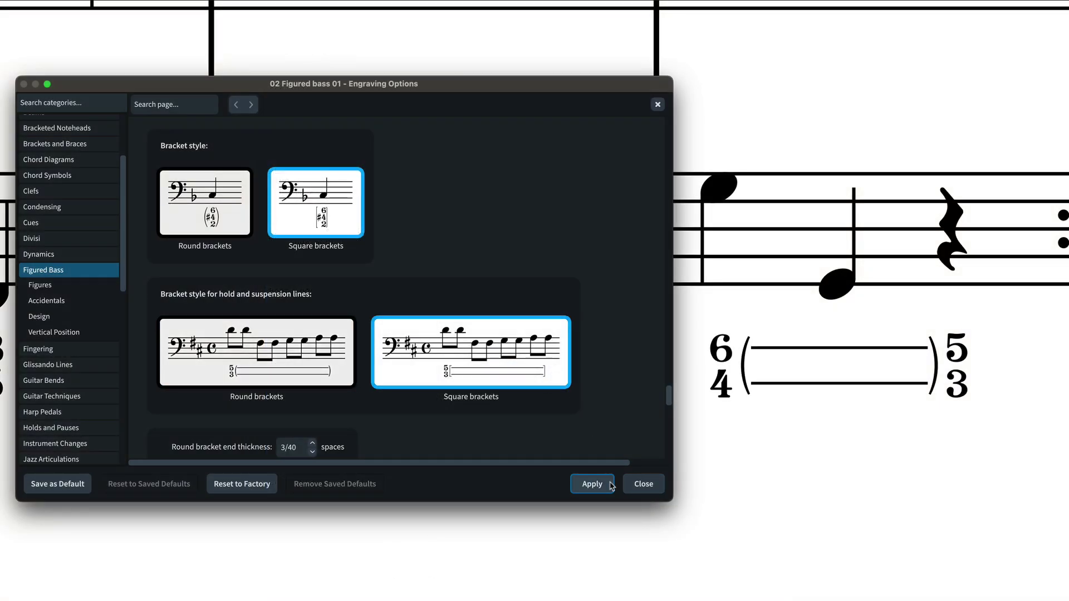
left_click(592, 484)
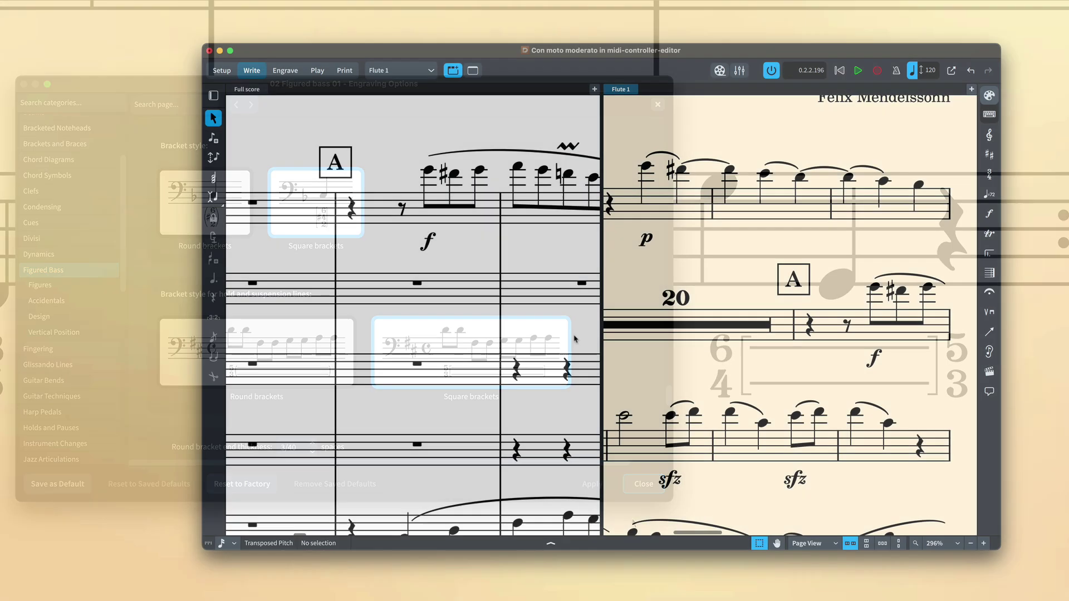
In the Rehearsal Marks paragraph style, activate a separate 14.0pt size in parts, set the main size to 20.0pt and confirm
key("j")
key("Return")
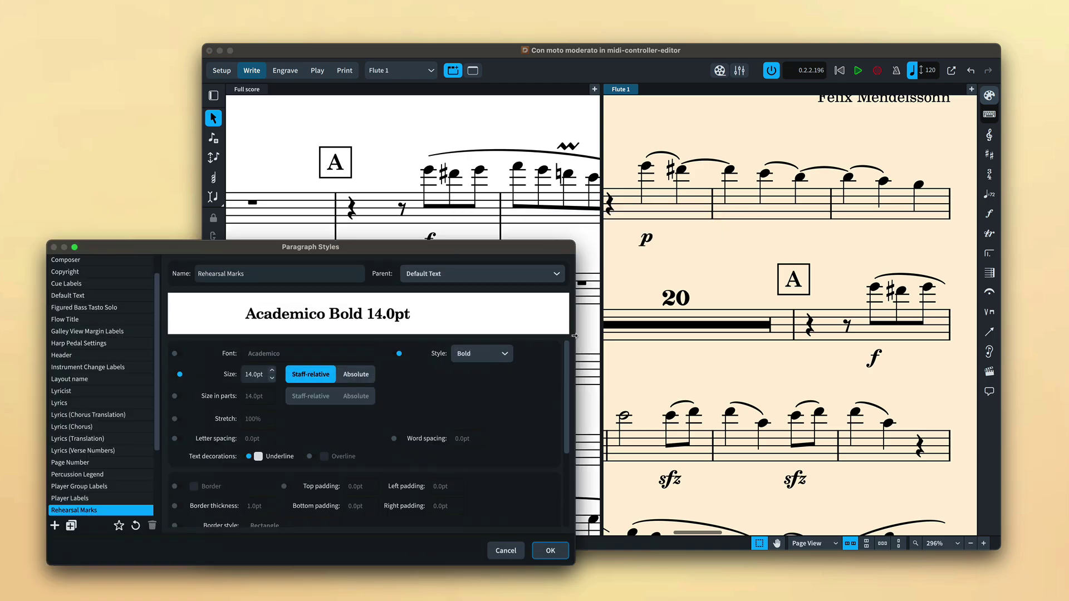
left_click(175, 396)
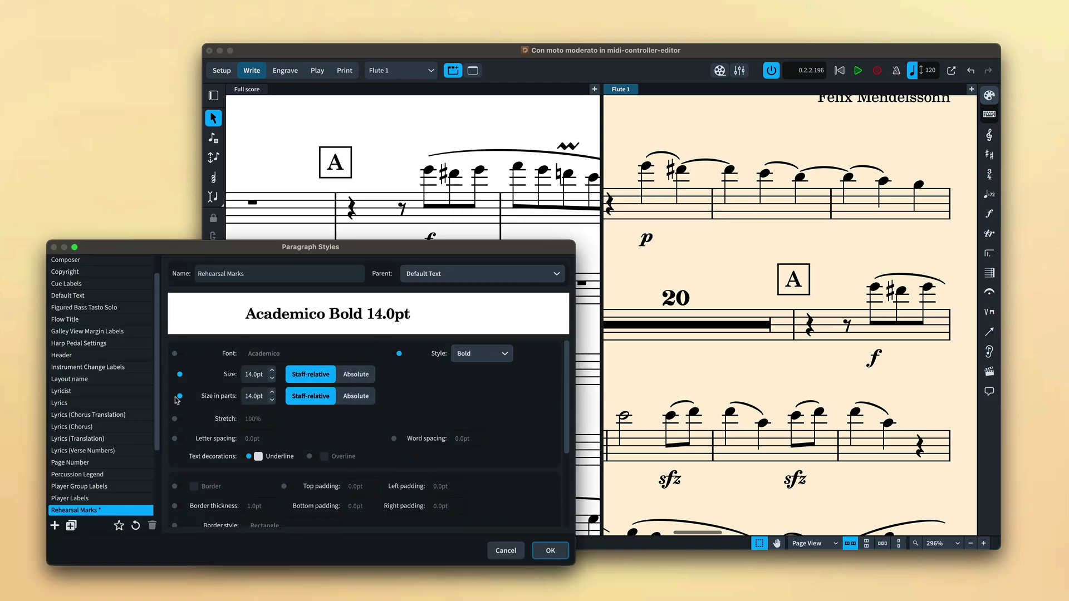
scroll(267, 370, "up", 6)
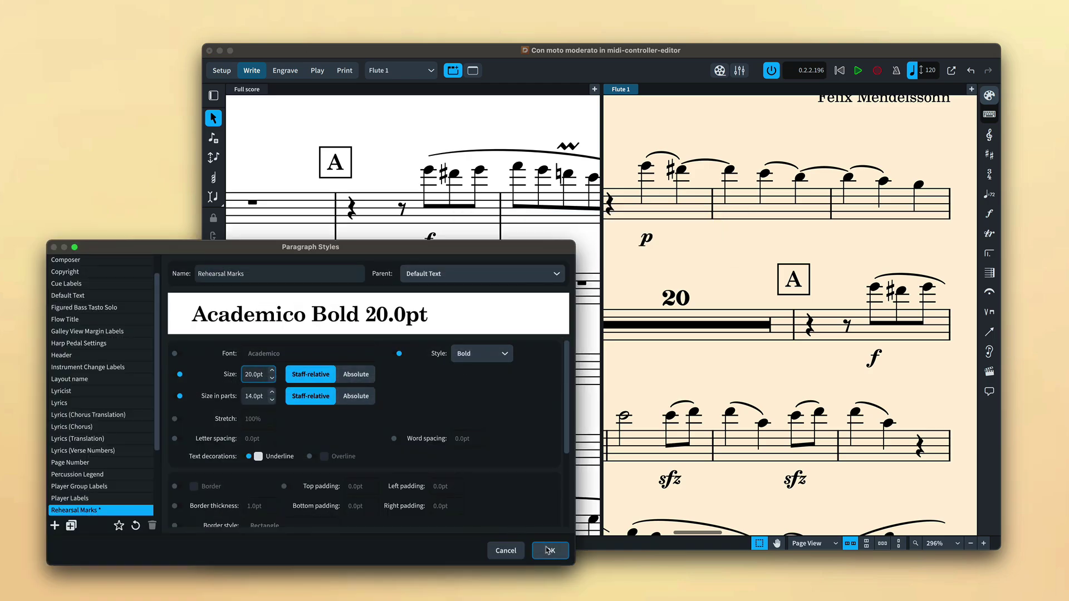
left_click(550, 551)
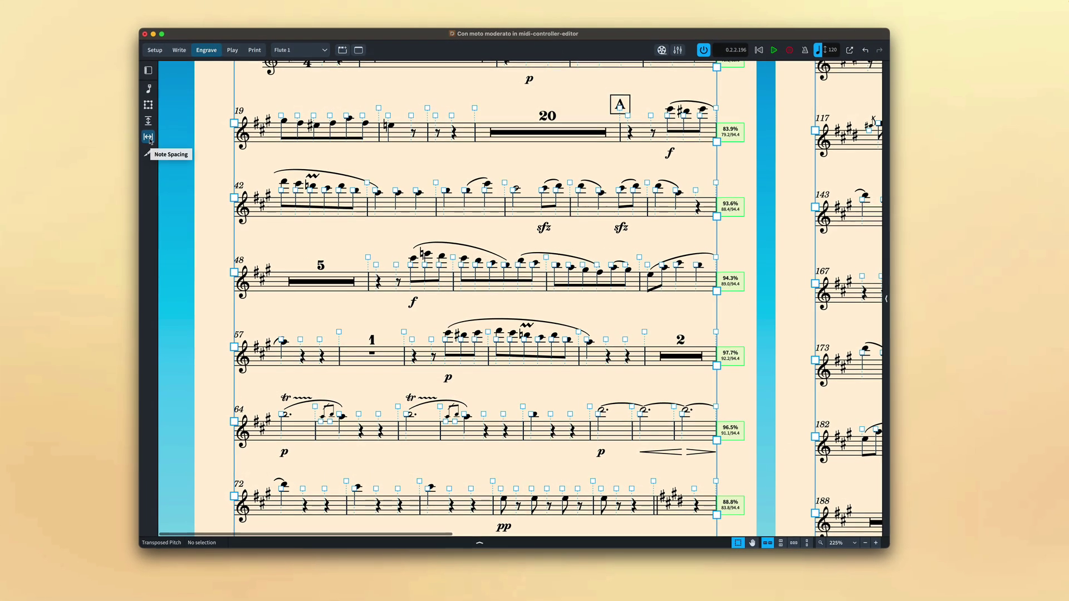
In the Flute 1 part, move the first bar of the system at bar 57 and the bar 65 music up to their previous systems
left_click(141, 85)
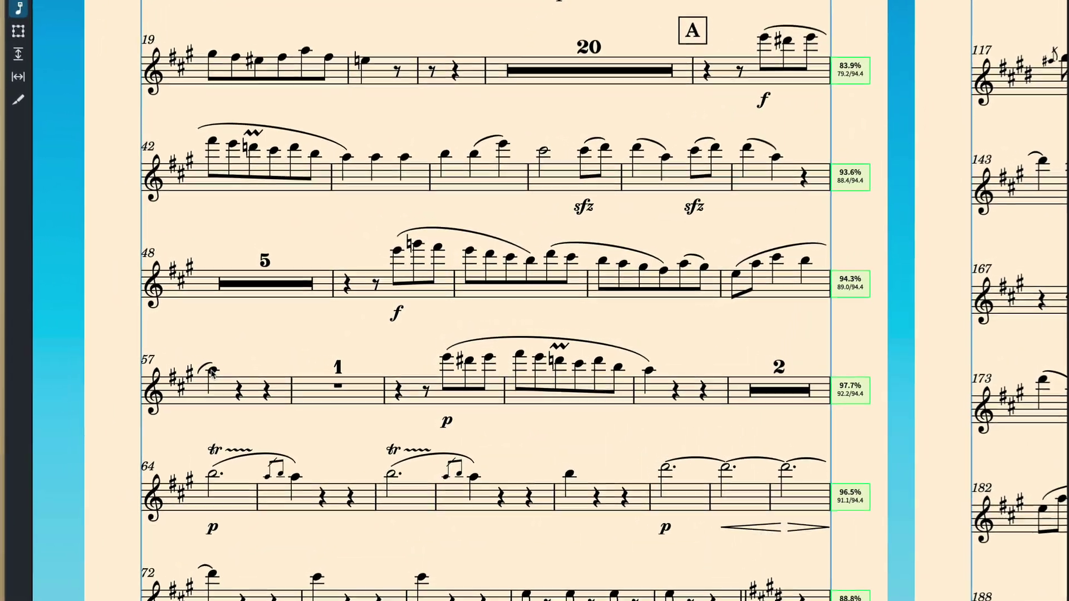
left_click(252, 356)
key("alt+Up")
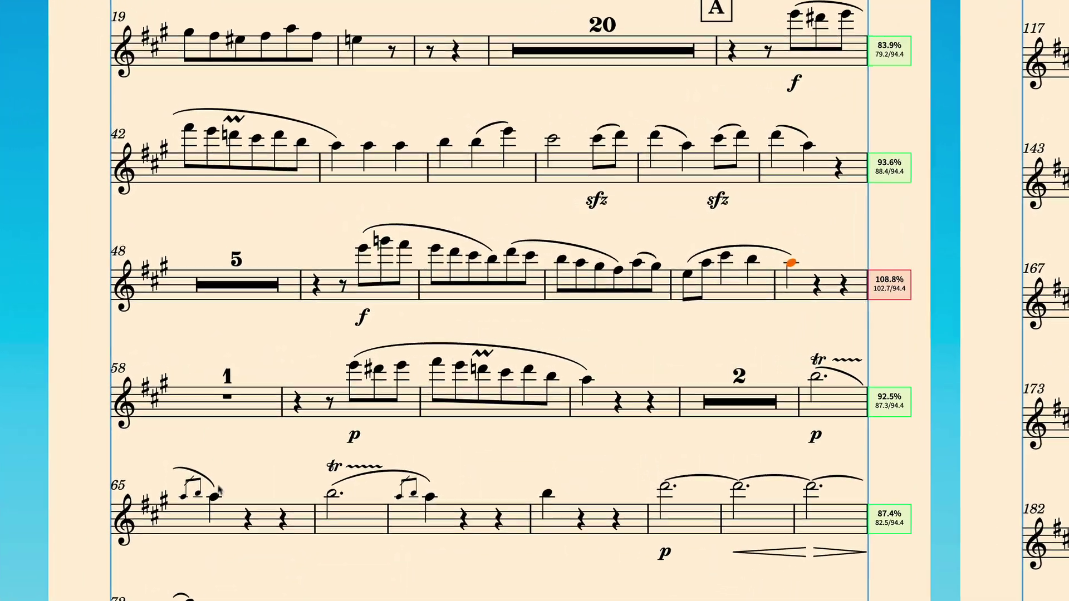
left_click(224, 483)
key("alt+Up")
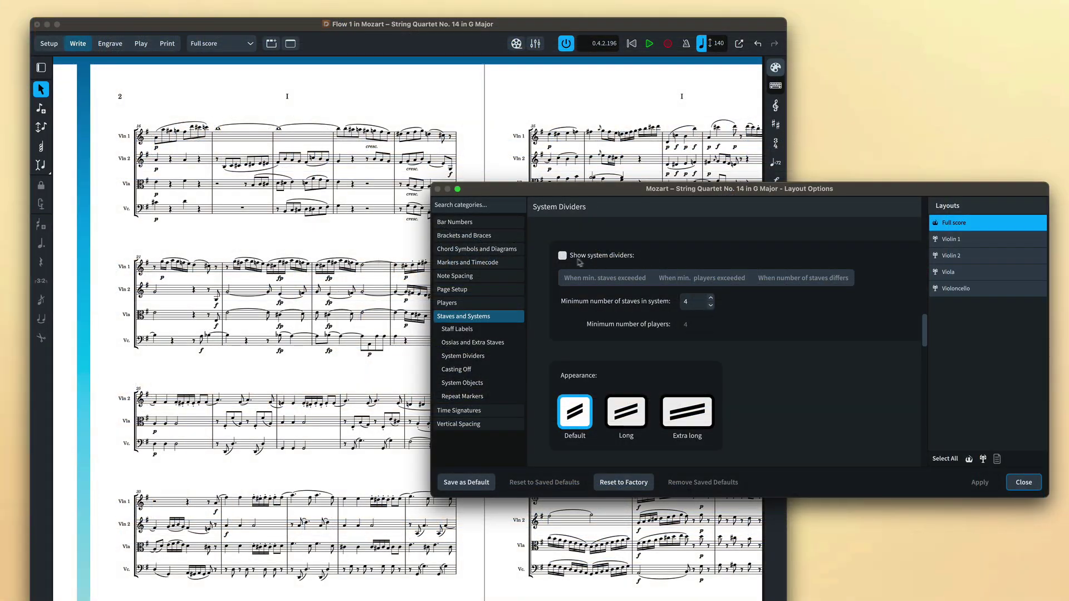
Turn on system dividers for the full score, set them to show when the number of staves differs, and apply
left_click(562, 256)
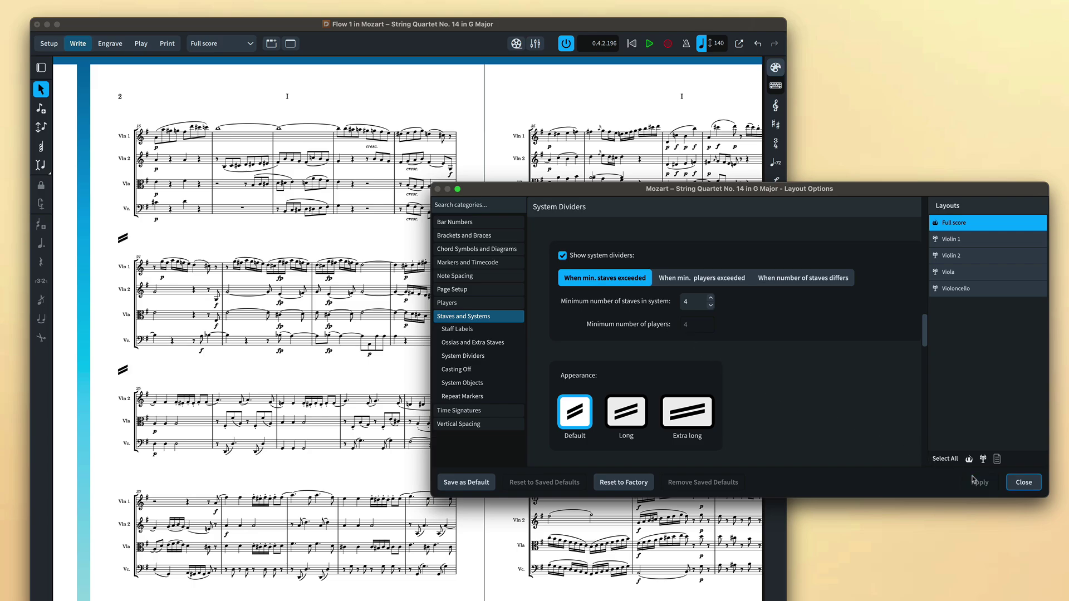
left_click(815, 288)
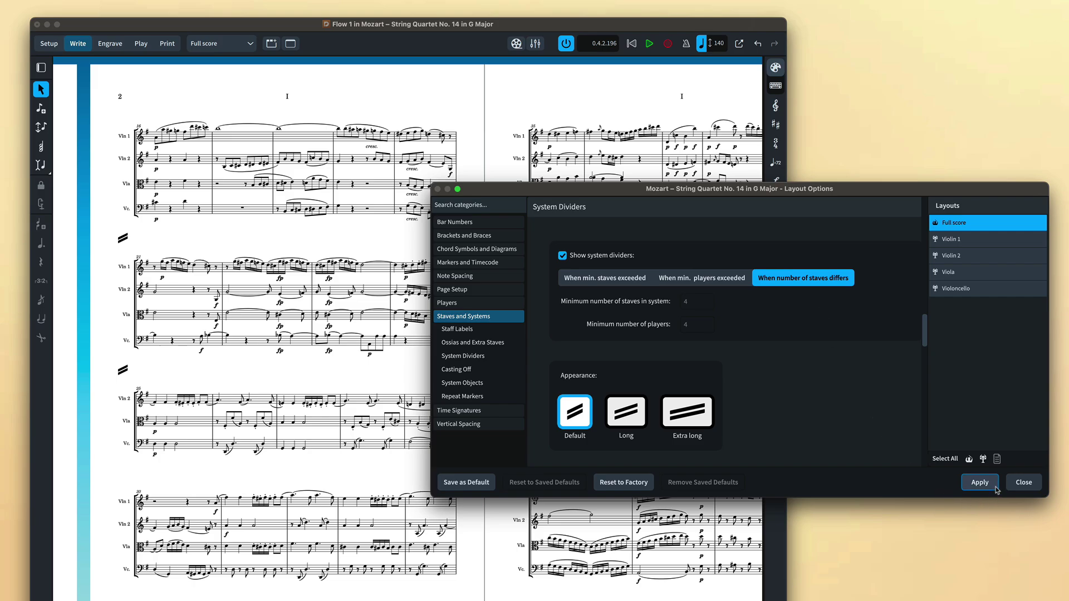
left_click(983, 486)
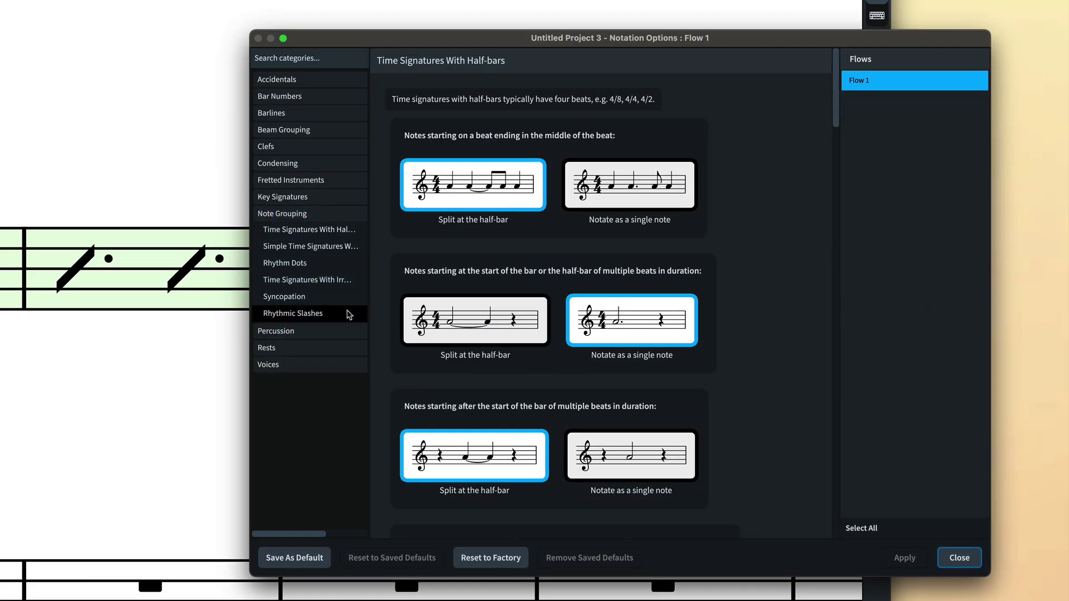
Set rhythmic slash grouping in compound time signatures to Follow time signature denominator and apply the notation options
left_click(348, 314)
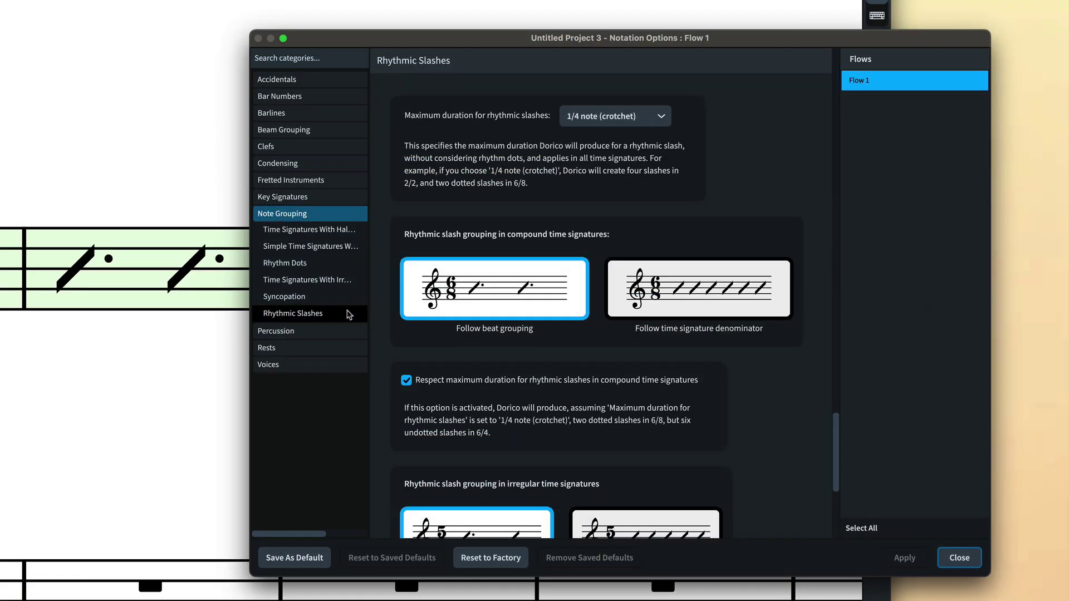
mouse_move(837, 458)
left_mouse_down()
mouse_move(833, 492)
mouse_move(831, 454)
left_mouse_up()
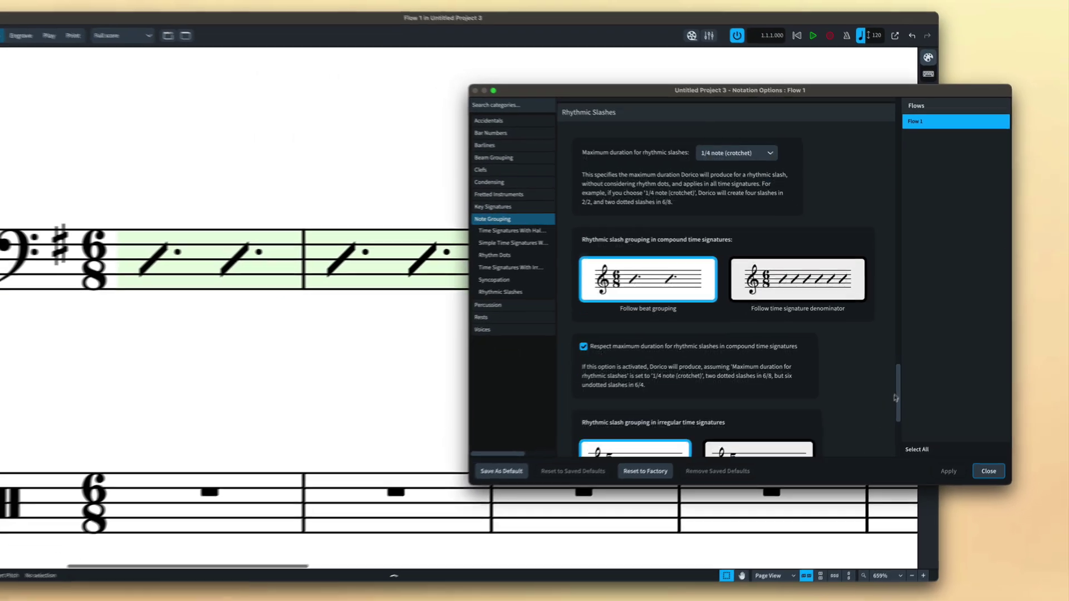
left_click_drag(896, 399, 896, 391)
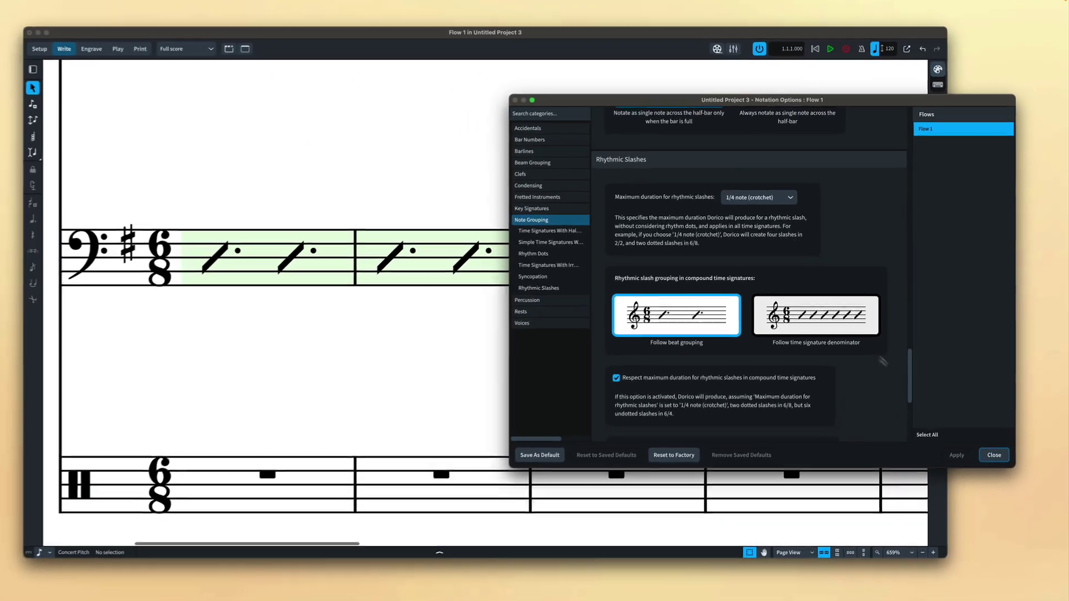
left_click(797, 279)
left_click(950, 472)
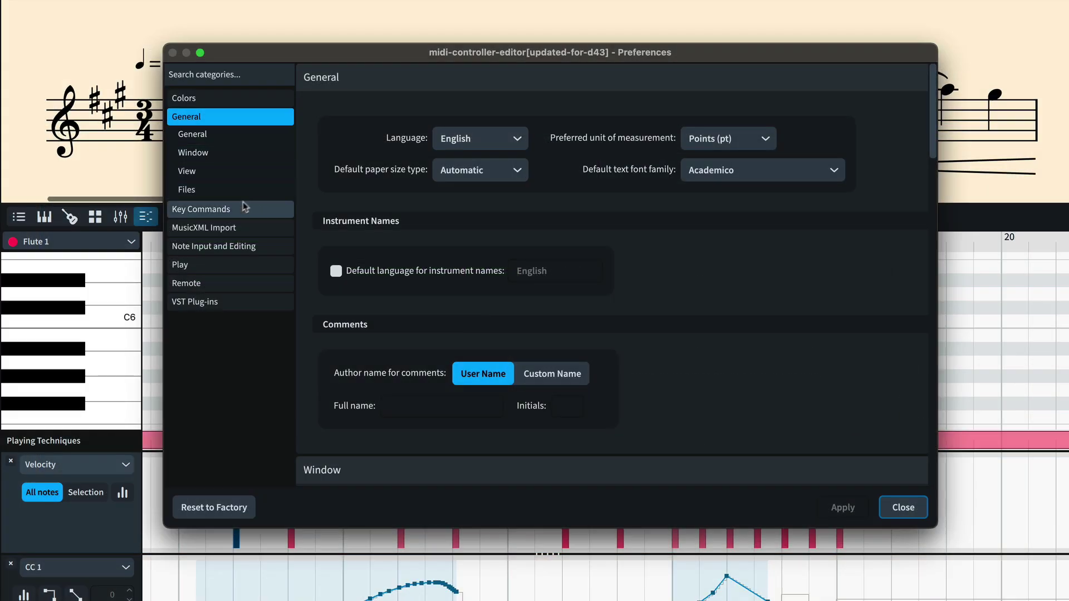
Search the key commands for "show lower" and examine the Drum Pads, Flows and Fretboard lower zone panel commands
left_click(239, 210)
left_click(368, 82)
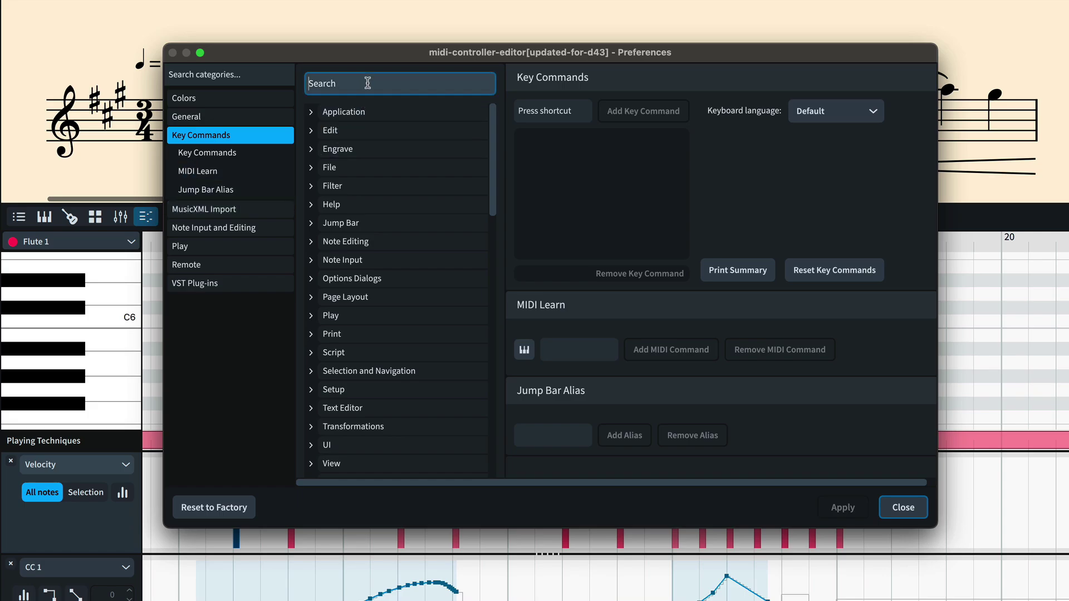
type("show lower")
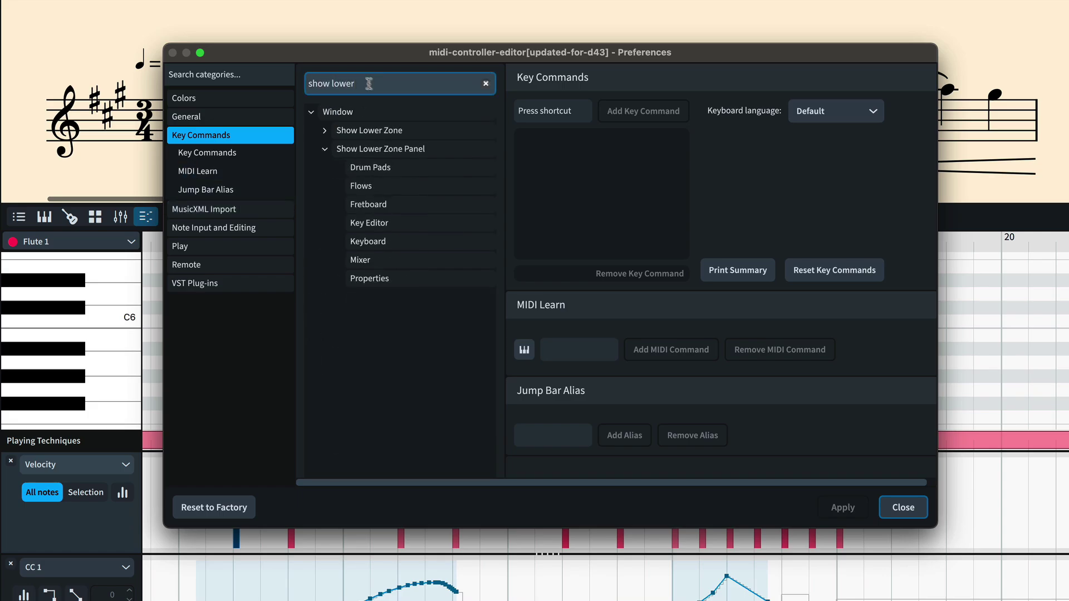
left_click(437, 168)
left_click(437, 186)
left_click(437, 205)
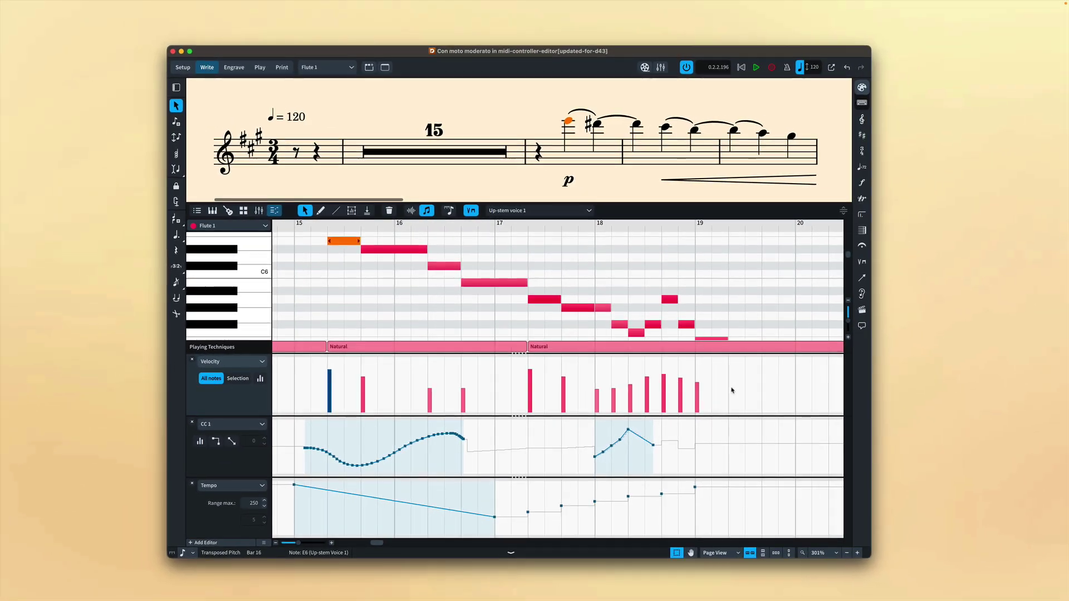
Find "mixer" in the jump bar and run Show Lower Zone Panel (Mixer) on the Flute 1 layout
key("super+8")
key("super+alt+e")
type("j")
type("mixer")
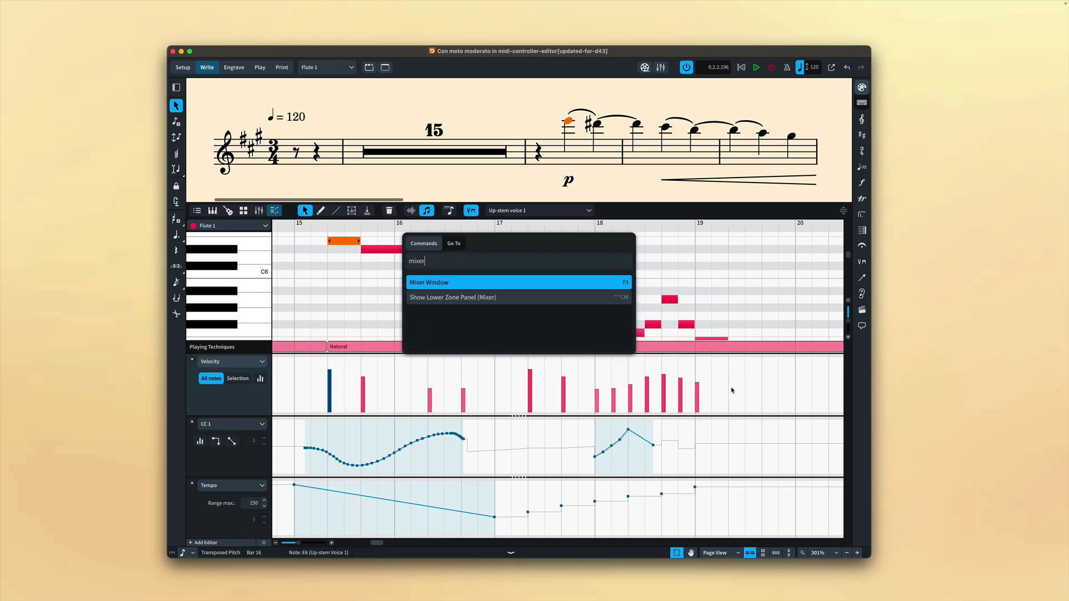
key("Down")
key("Return")
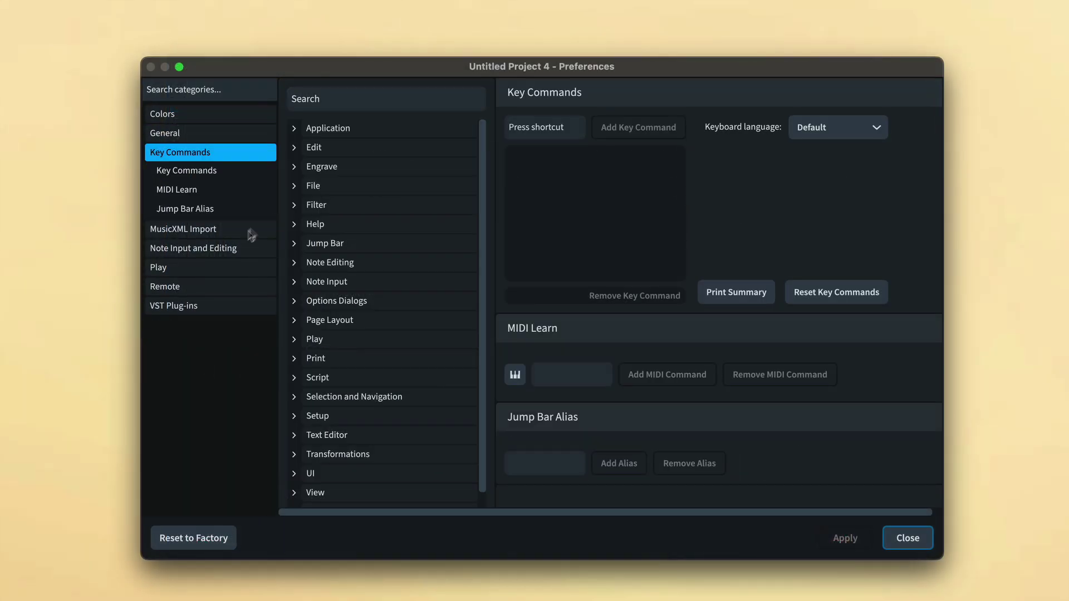
Search the key commands for "toggle hide stem" and select the matching Edit command
left_click(366, 99)
type("toggle hide stem")
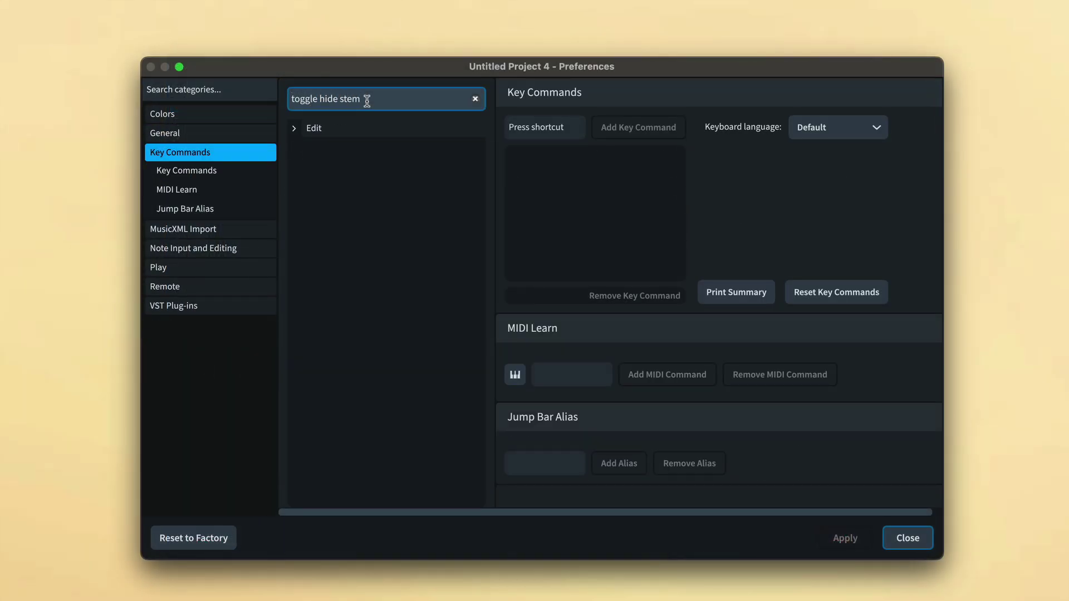
left_click(296, 127)
left_click(419, 151)
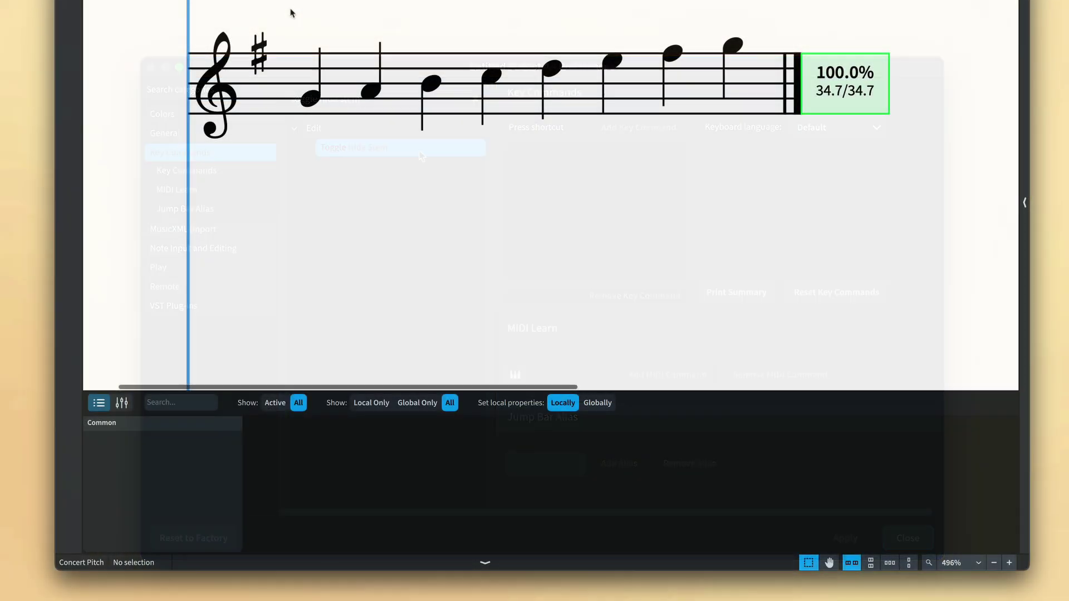
Select all the notes of the scale, filter their properties by "stem" and activate Hide stem
left_click_drag(290, 8, 749, 164)
left_click(195, 401)
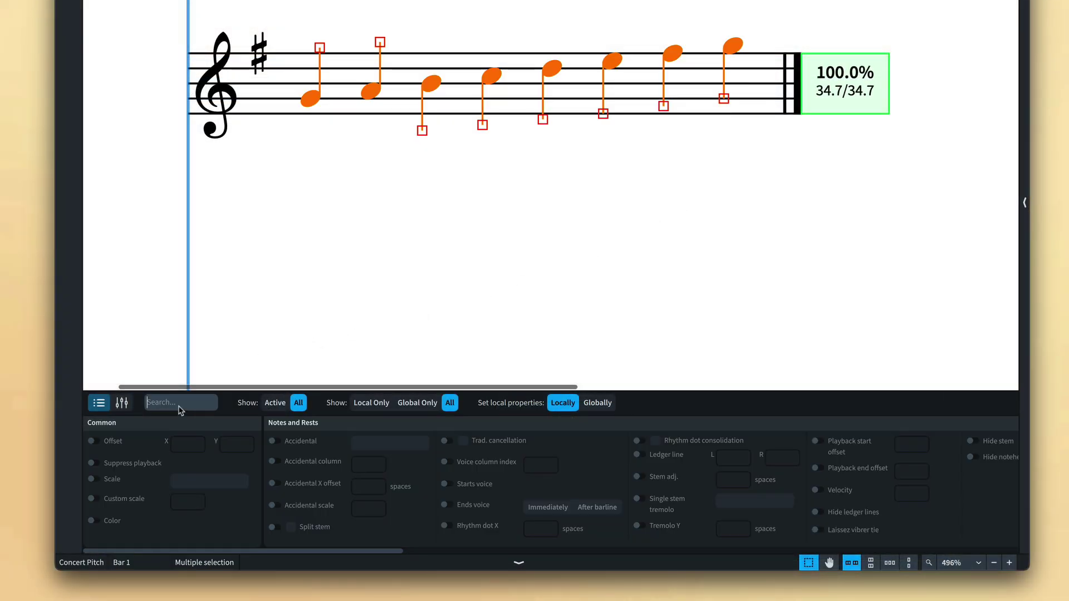
type("stem")
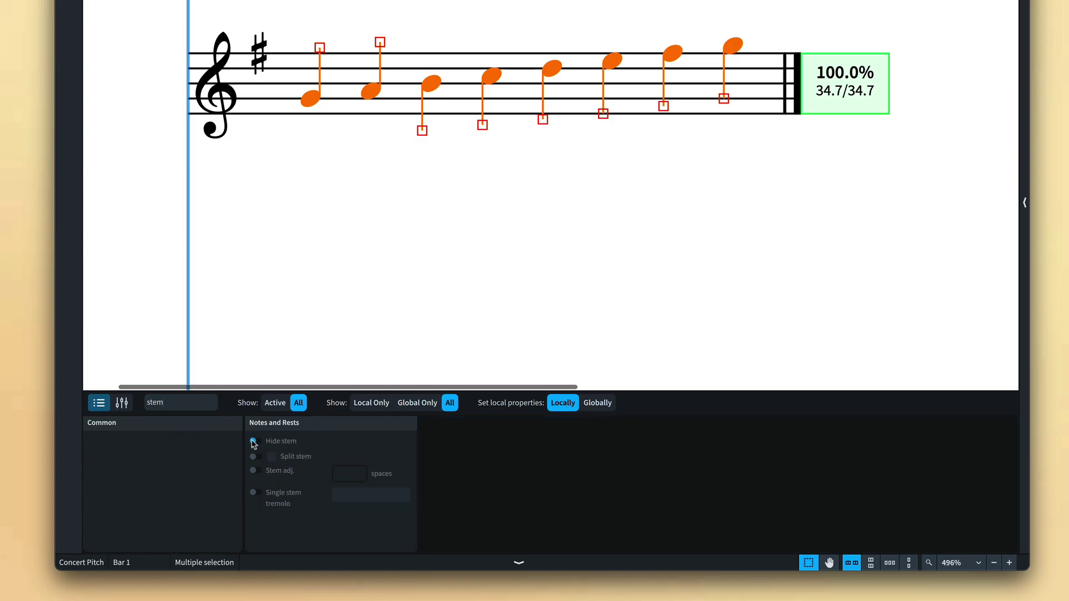
left_click(253, 441)
left_click(558, 257)
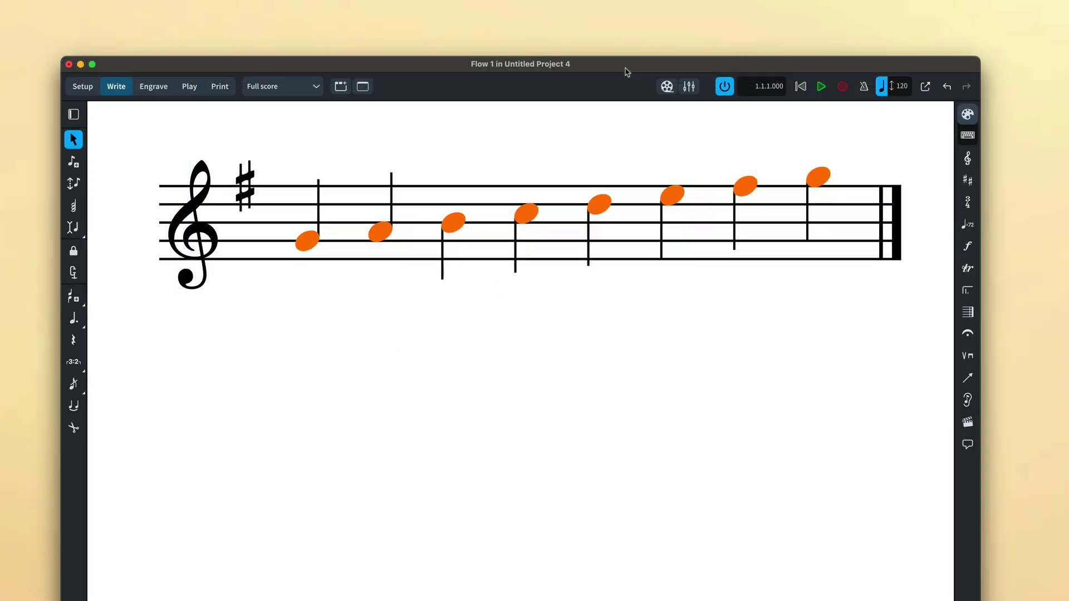
Run Toggle Hide Stem on the selected notes using its jump bar alias "ths"
type("jths")
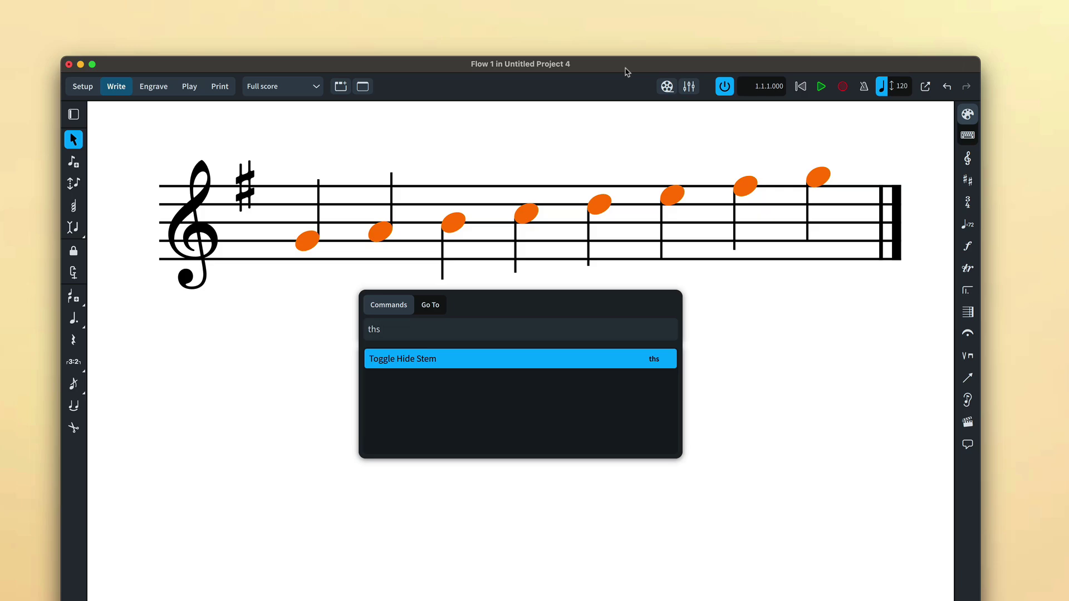
key("Return")
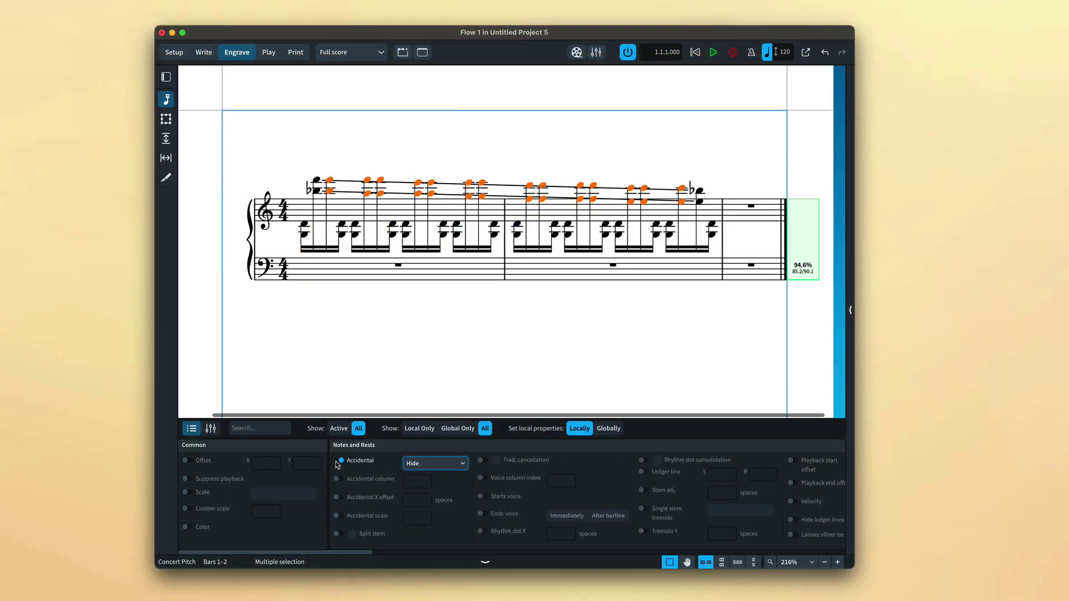
Filter the selected notes' properties by "ledger" and "notehead" to hide their ledger lines and noteheads, then deselect them
left_click(259, 433)
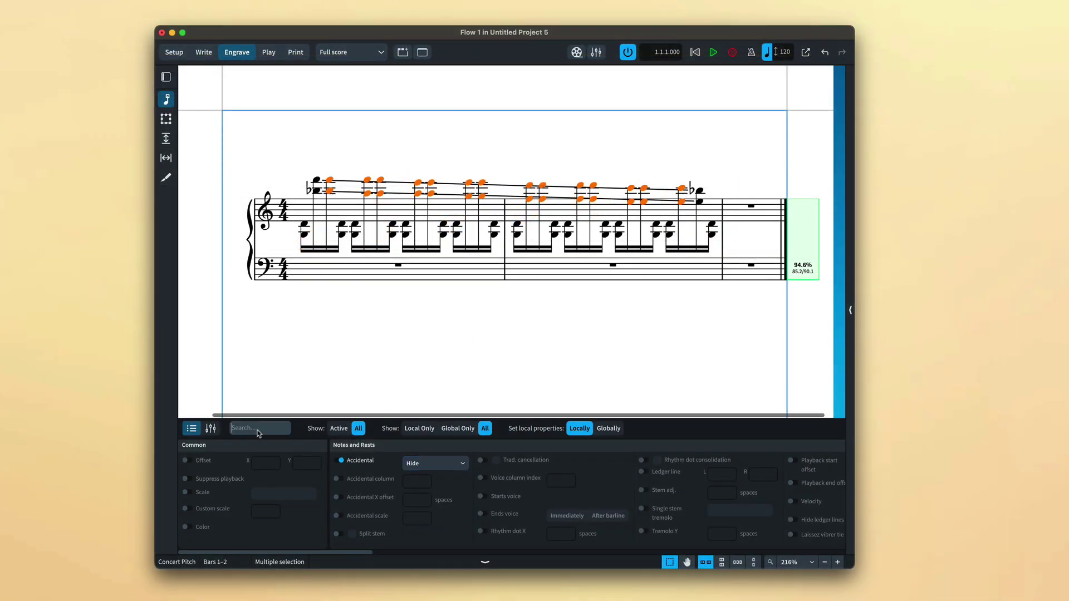
type("ledger")
left_click(322, 462)
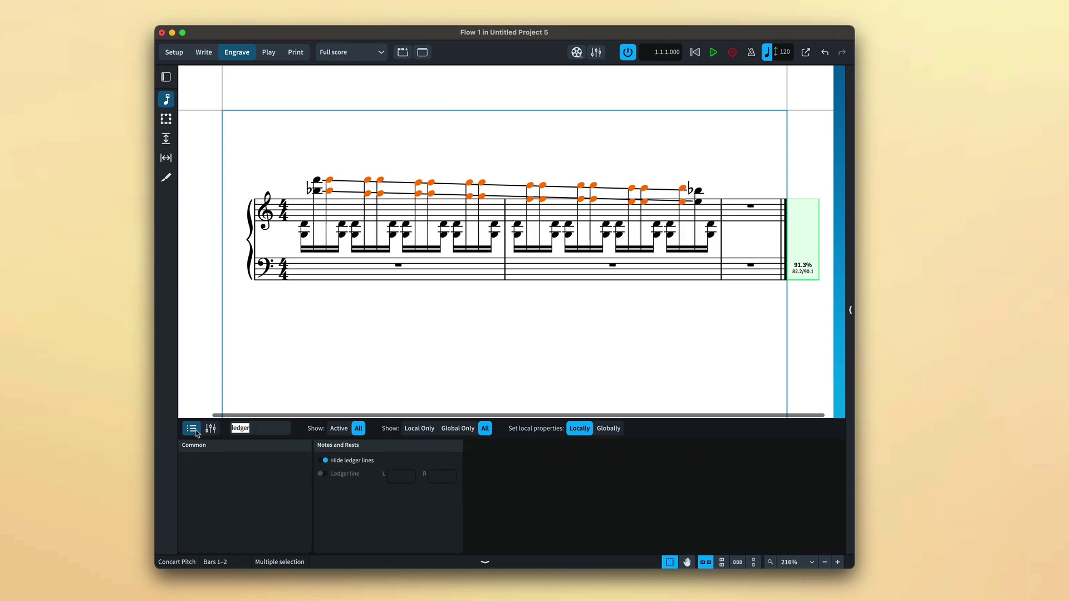
type("notehead")
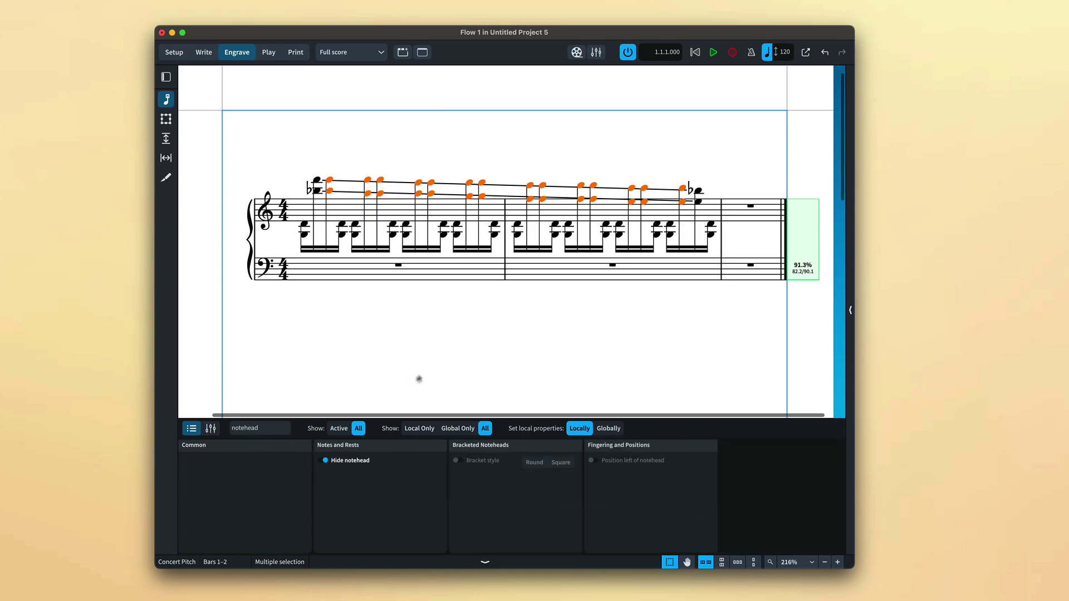
left_click(420, 379)
key("super+shift+p")
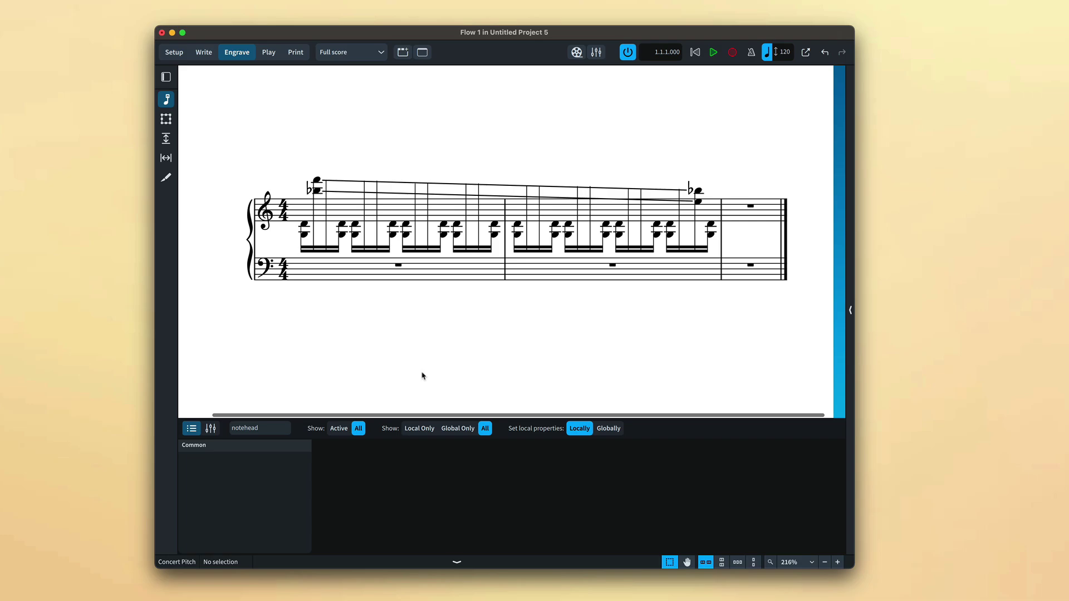
Search the Note Input and Editing preferences for "properties" and have new projects set local properties globally
key("super+comma")
left_click(236, 192)
left_click(366, 113)
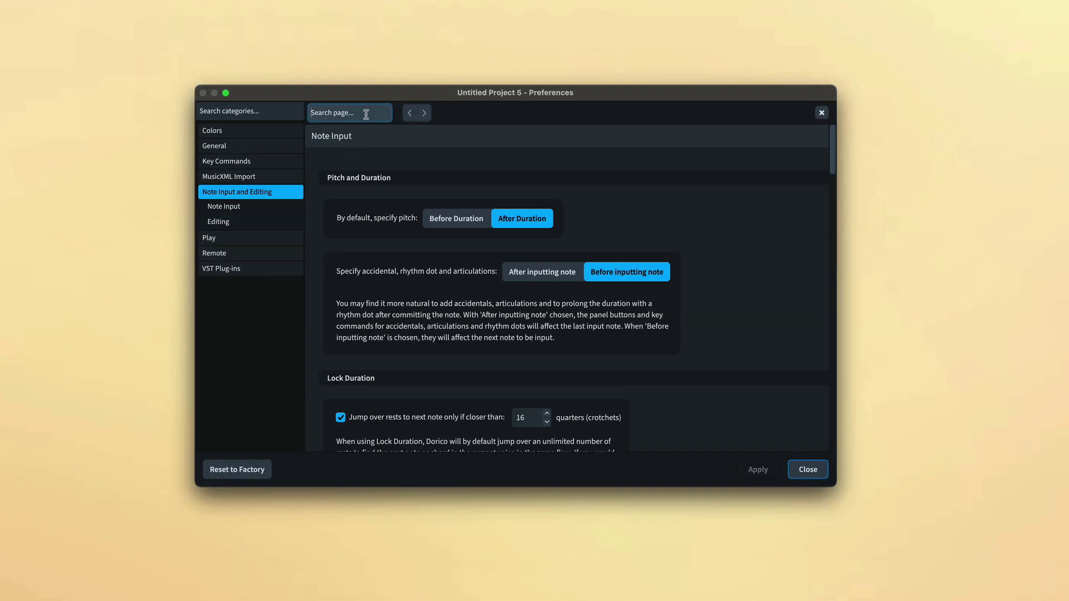
type("properties")
left_click(385, 113)
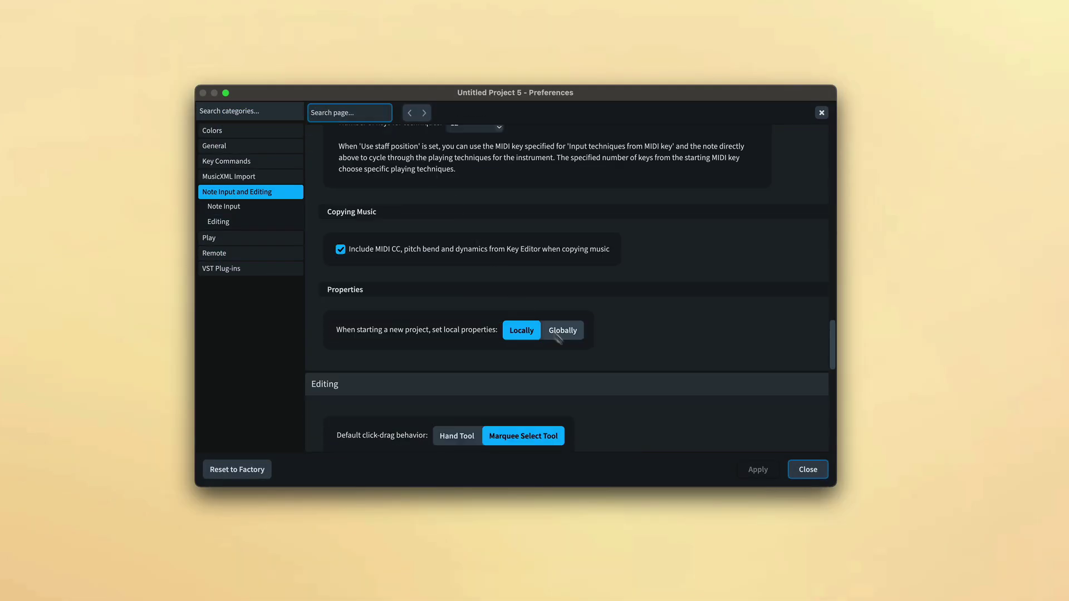
left_click(570, 339)
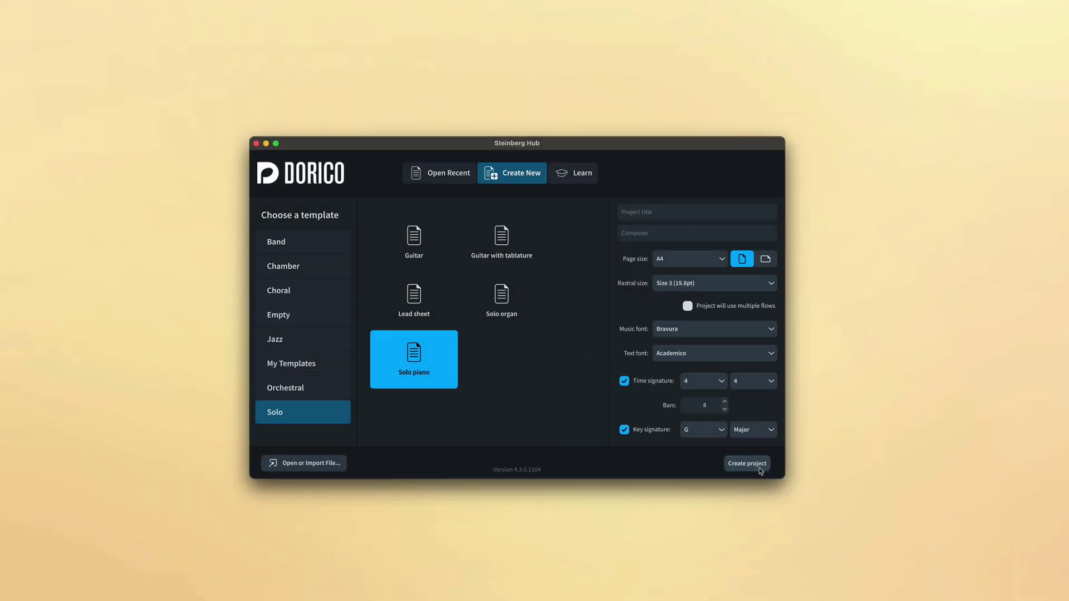
Create a project from the Solo piano template and show the properties of the first treble-staff bar rest
left_click(756, 467)
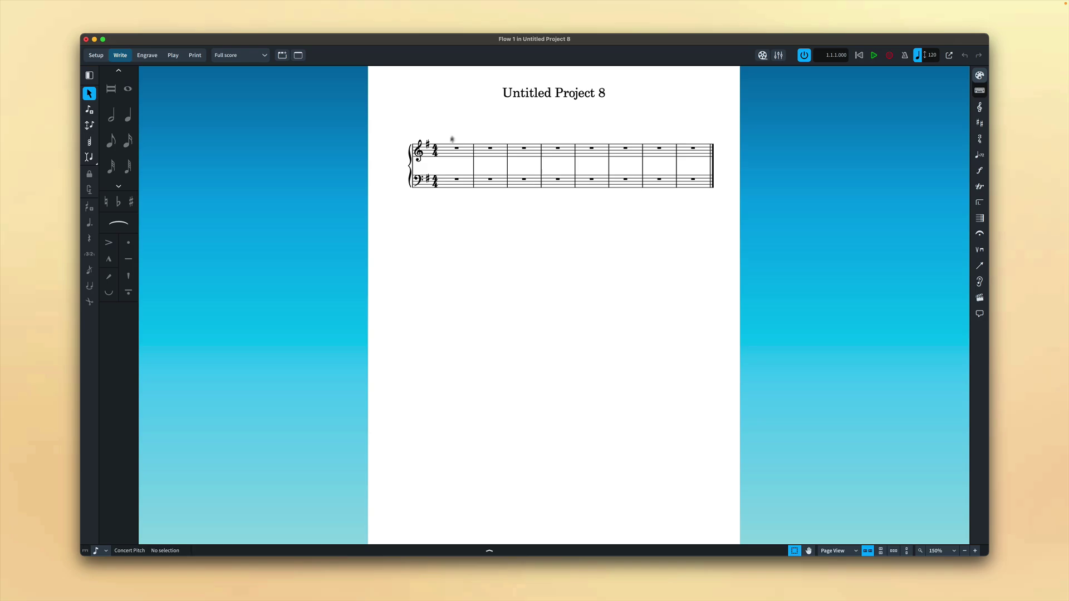
left_click(456, 147)
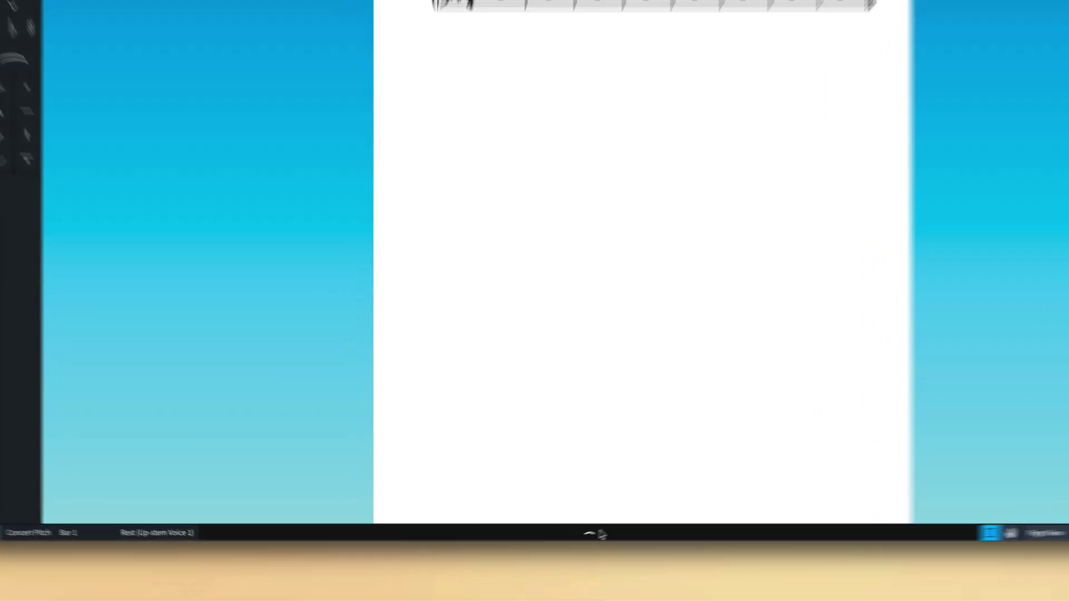
left_click(489, 550)
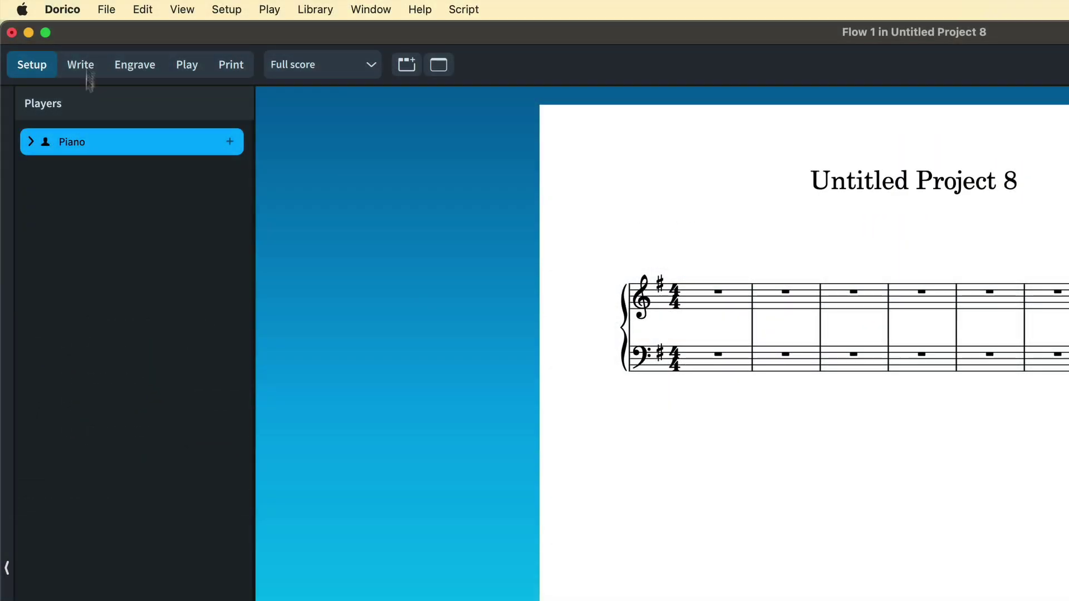
Look at the Play commands offered in Setup mode, moving through Write and Engrave modes to Play mode
left_click(270, 9)
left_click(269, 10)
left_click(86, 69)
key("super+3")
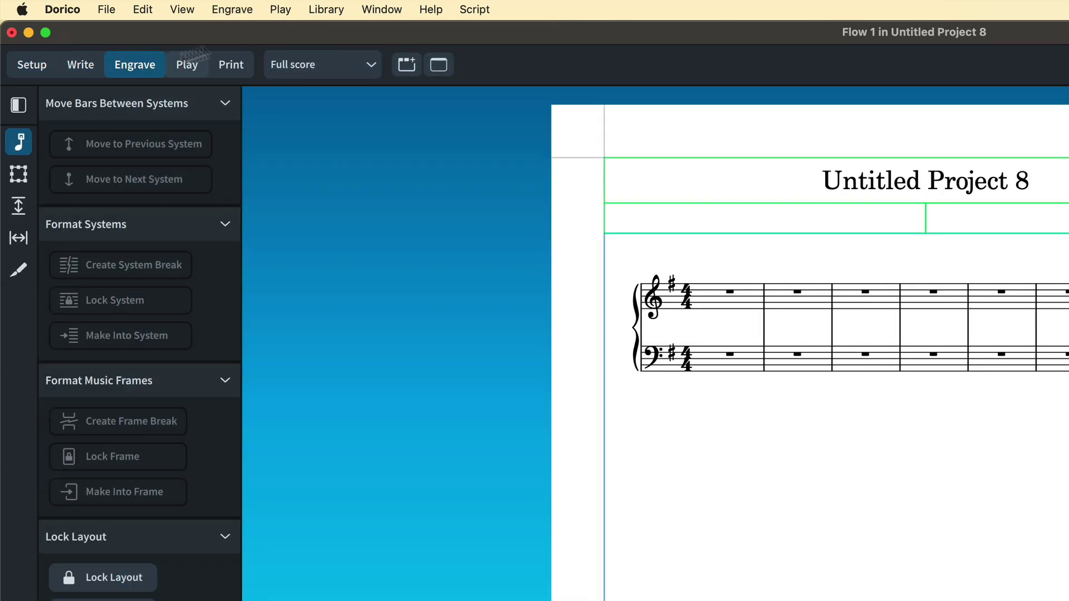
left_click(201, 62)
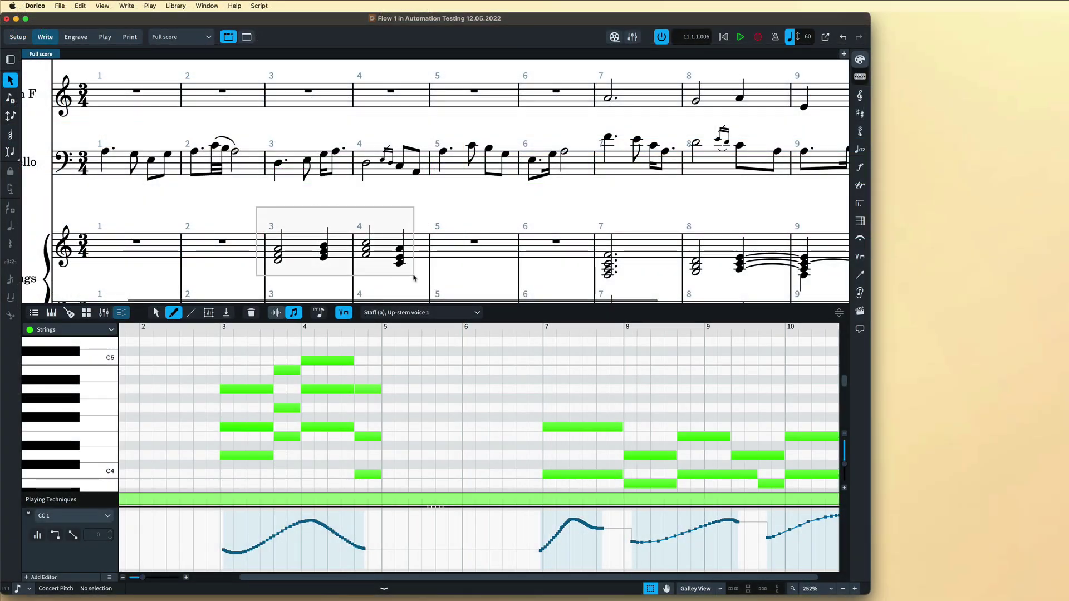
Select the Strings chords in bars 3–4 and delete the automation data within that selection
left_click_drag(414, 277, 413, 278)
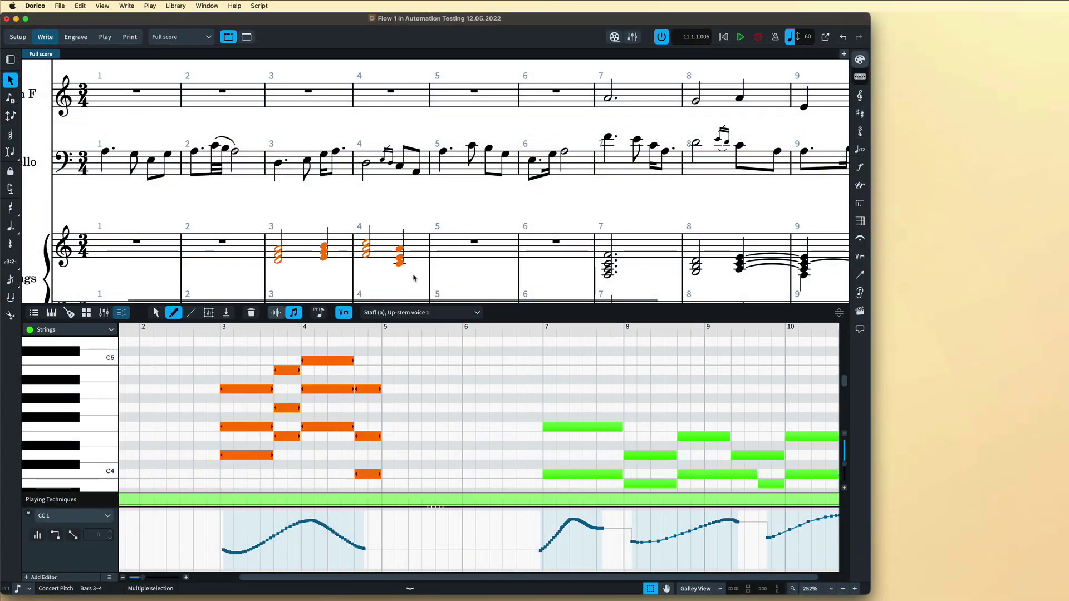
left_click(157, 5)
mouse_move(246, 204)
left_click(429, 204)
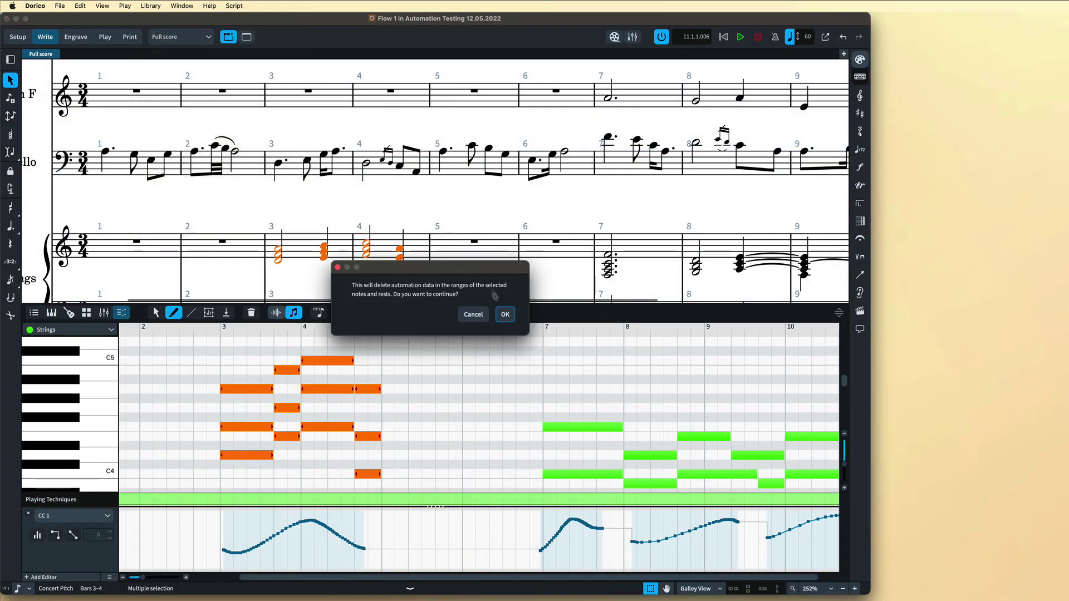
left_click(505, 314)
Select the violoncello's first note in bar 3 and delete that instrument's automation data in all flows
left_click(278, 165)
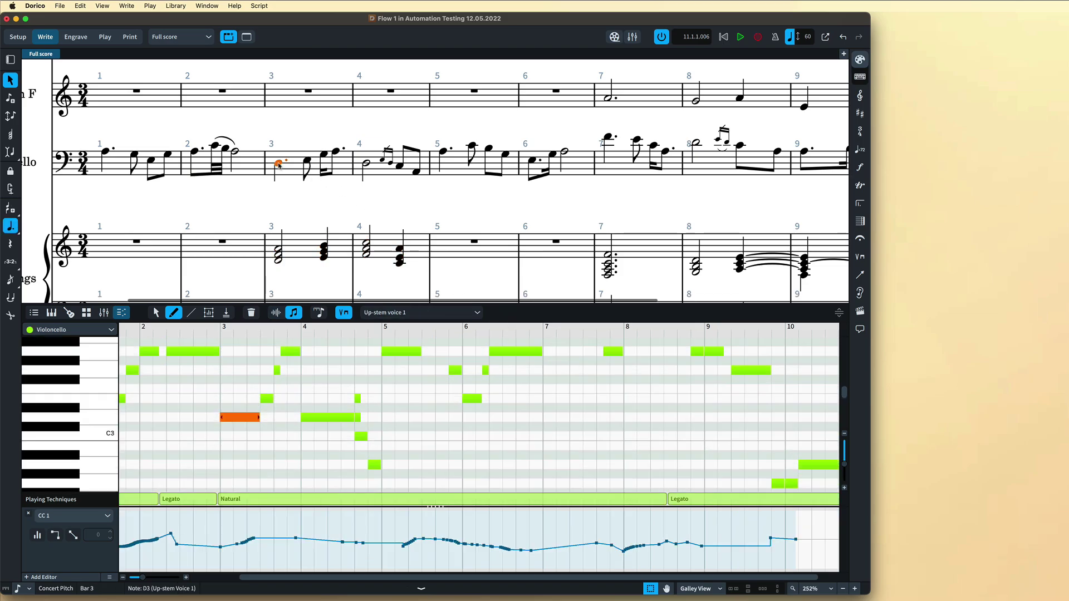
left_click(150, 5)
mouse_move(245, 194)
left_click(378, 214)
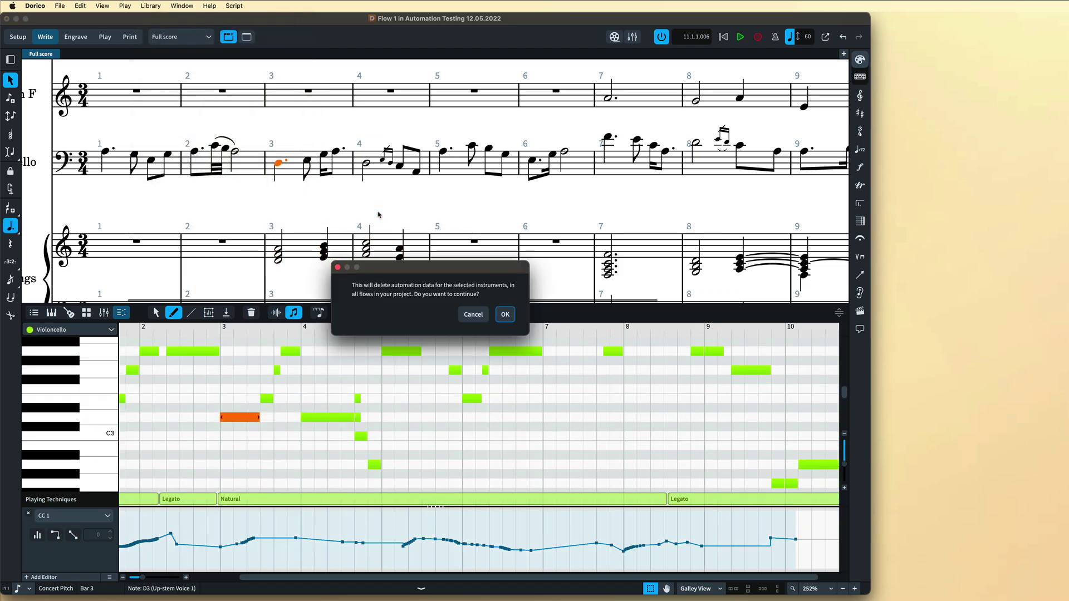
left_click(505, 314)
Select the Clarinet (B Flat) track in Play mode and show the commands for clearing automation
key("super+3")
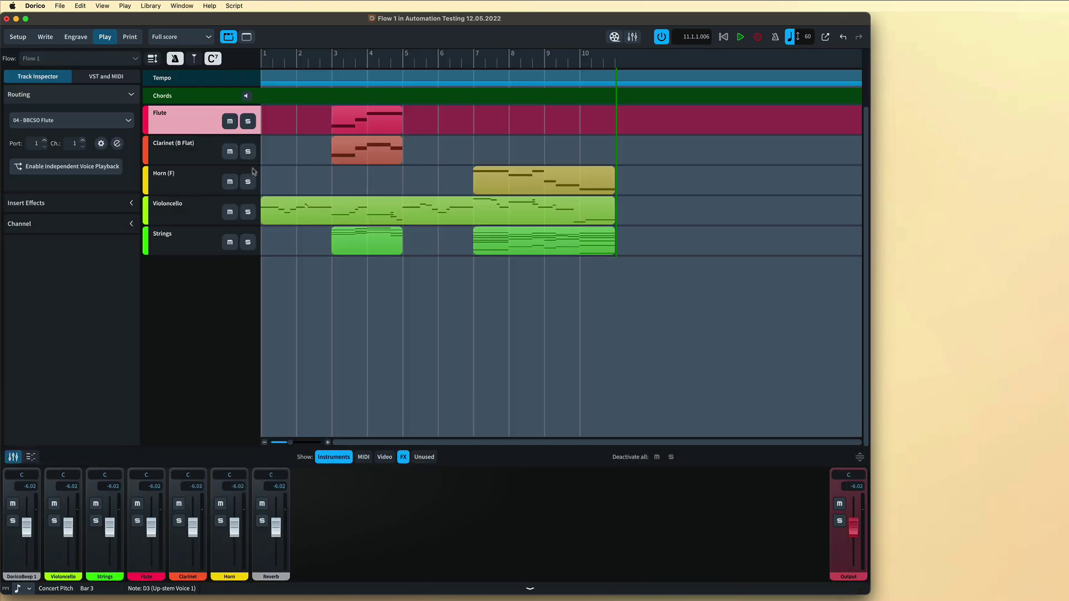
left_click(212, 160)
left_click(125, 5)
mouse_move(250, 201)
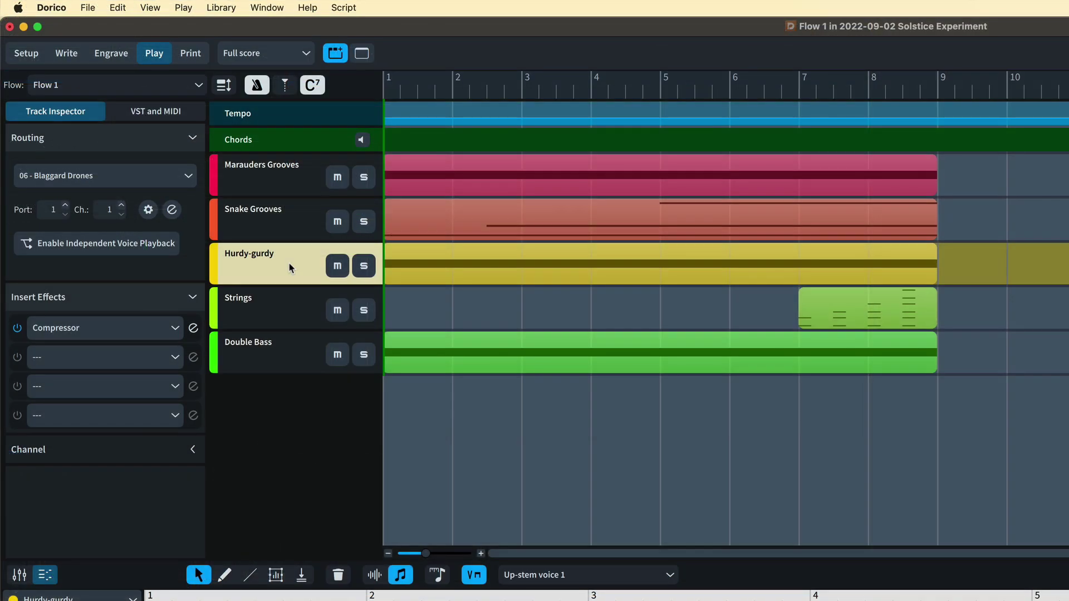
Inspect the insert effects of the Snake Grooves and Marauders Grooves tracks, finishing with the VST and MIDI instrument settings
left_click(286, 222)
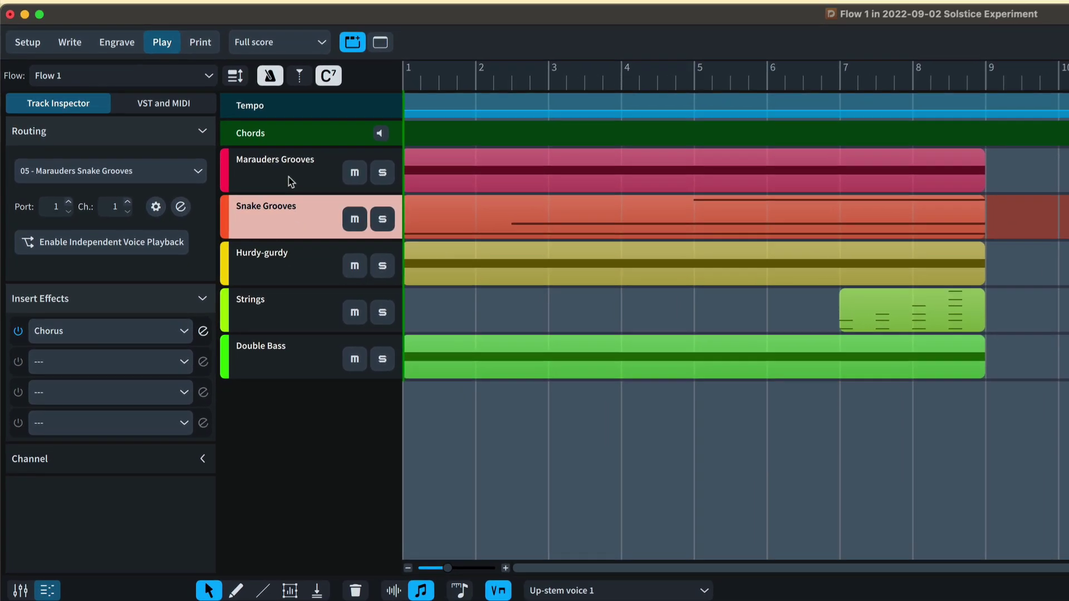
left_click(289, 176)
left_click(177, 106)
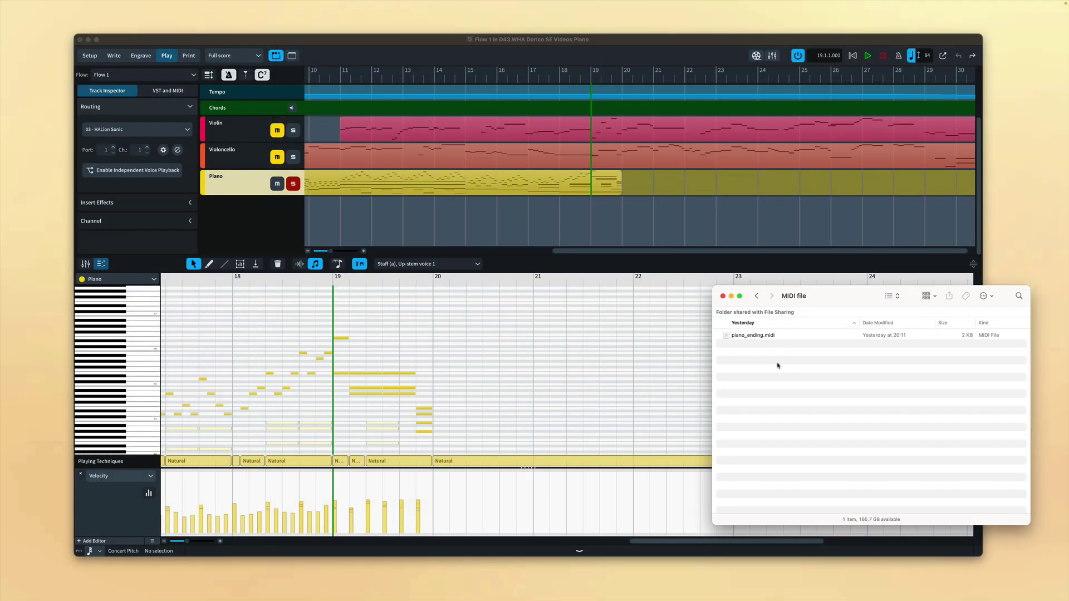
Import piano_ending.midi from the MIDI file folder into the Piano's Key Editor at bar 20
left_click(782, 336)
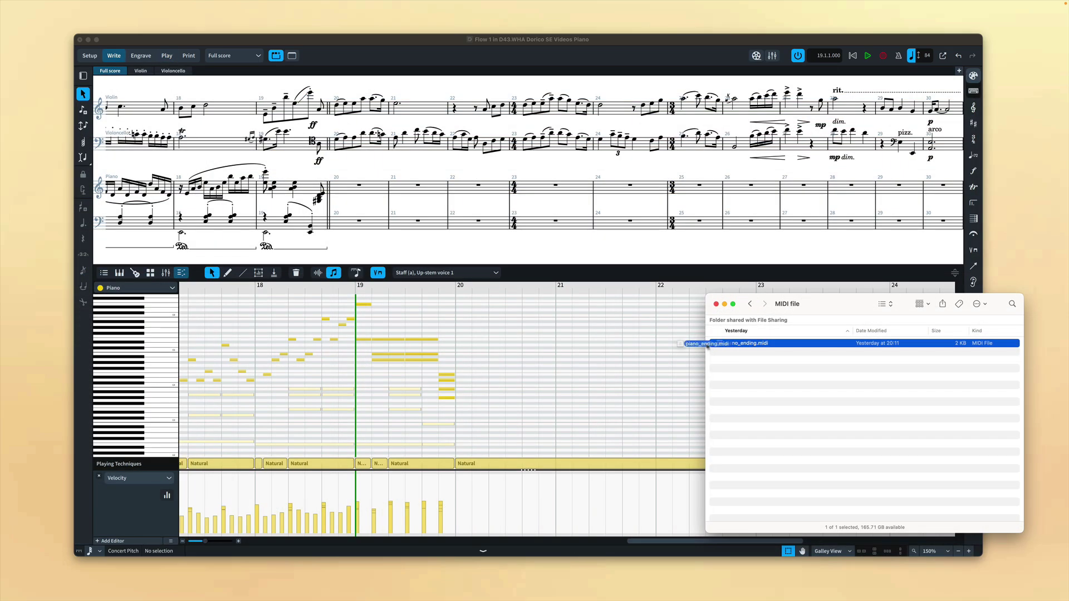
left_click_drag(707, 346, 468, 350)
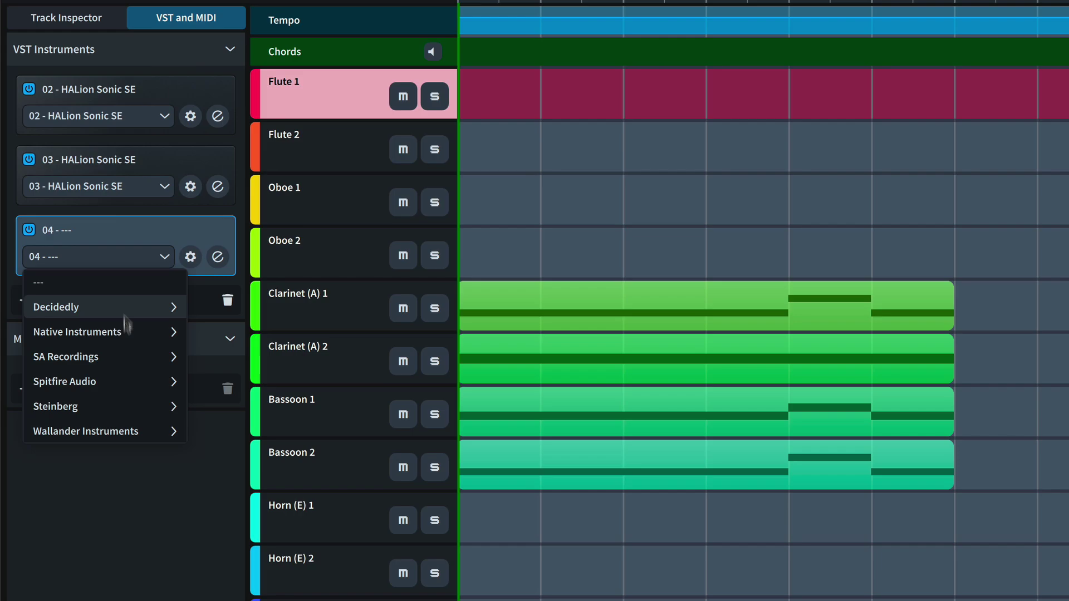
Choose a Steinberg drum plug-in for VST instrument slot 04 and a Steinberg dynamics effect for Flute 1's first insert
left_click(126, 406)
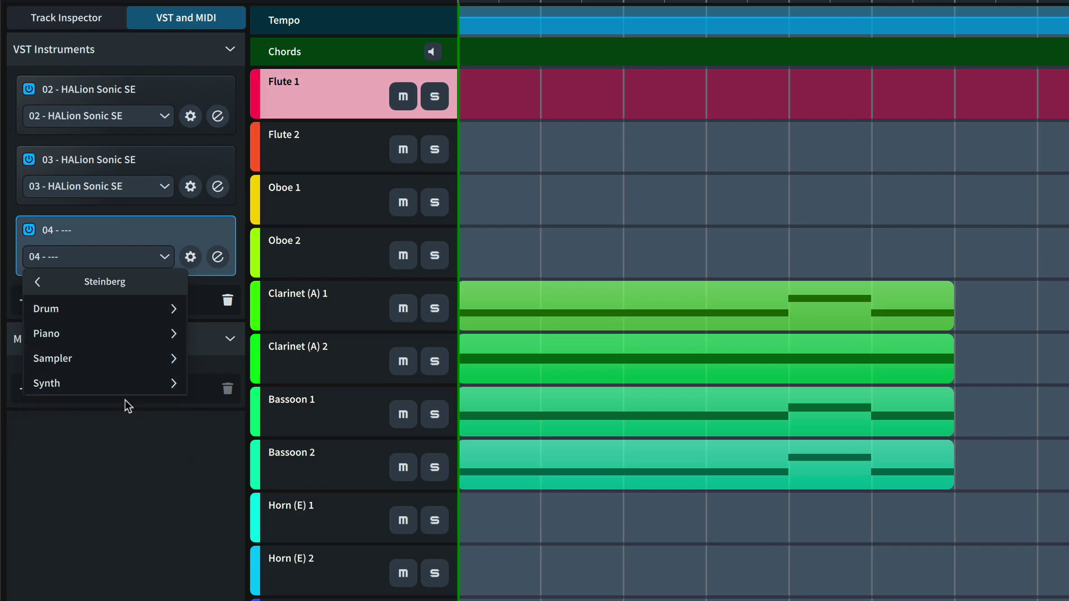
left_click(129, 307)
left_click(126, 308)
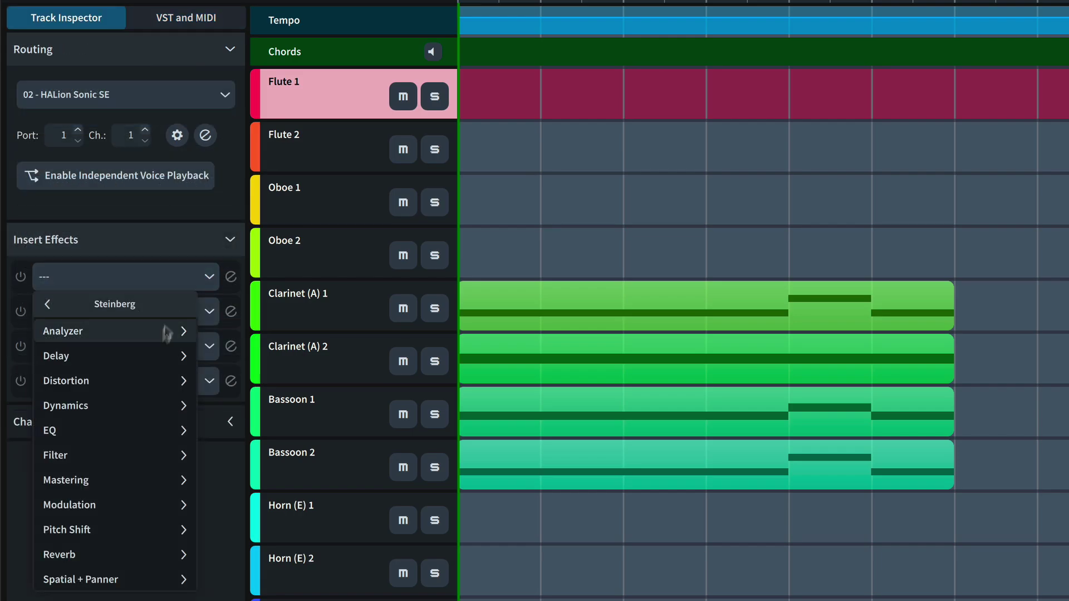
left_click(122, 406)
left_click(116, 356)
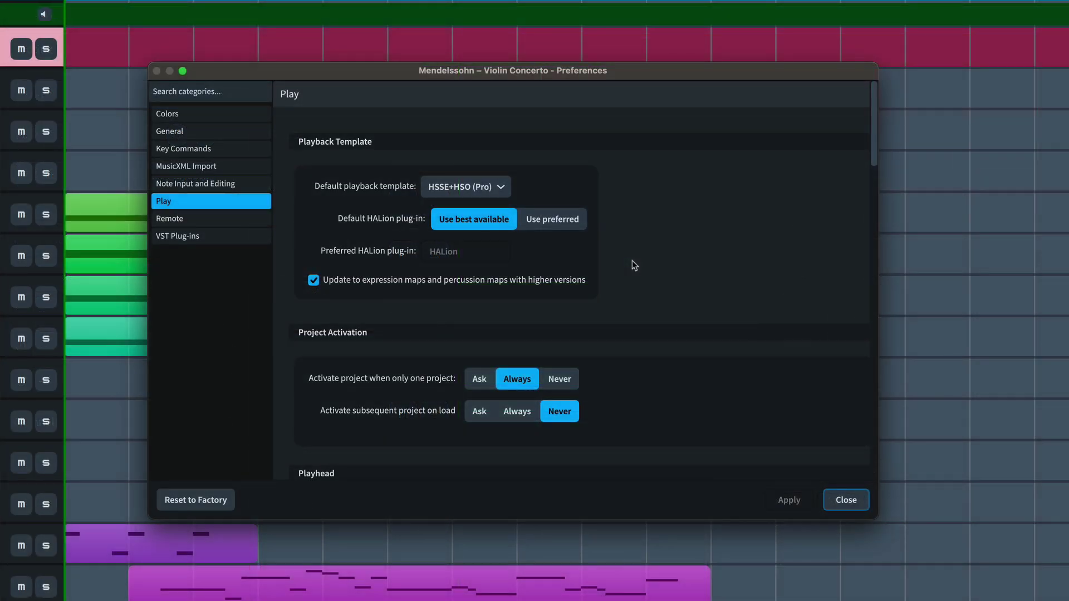
Set the default HALion plug-in to Use preferred and open the Piano track's HALion instrument
left_click(560, 222)
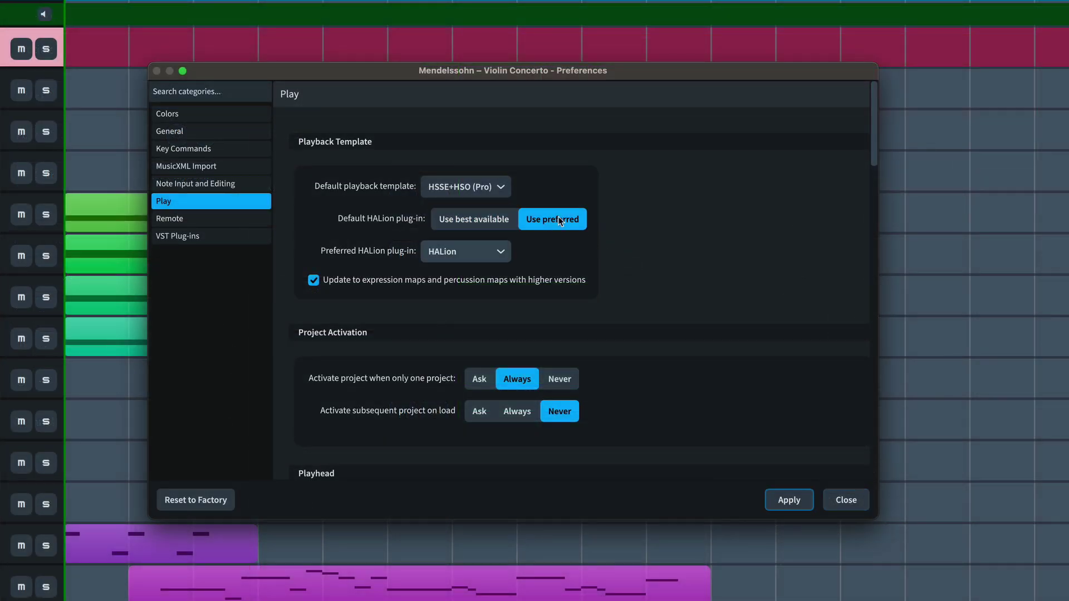
left_click(489, 262)
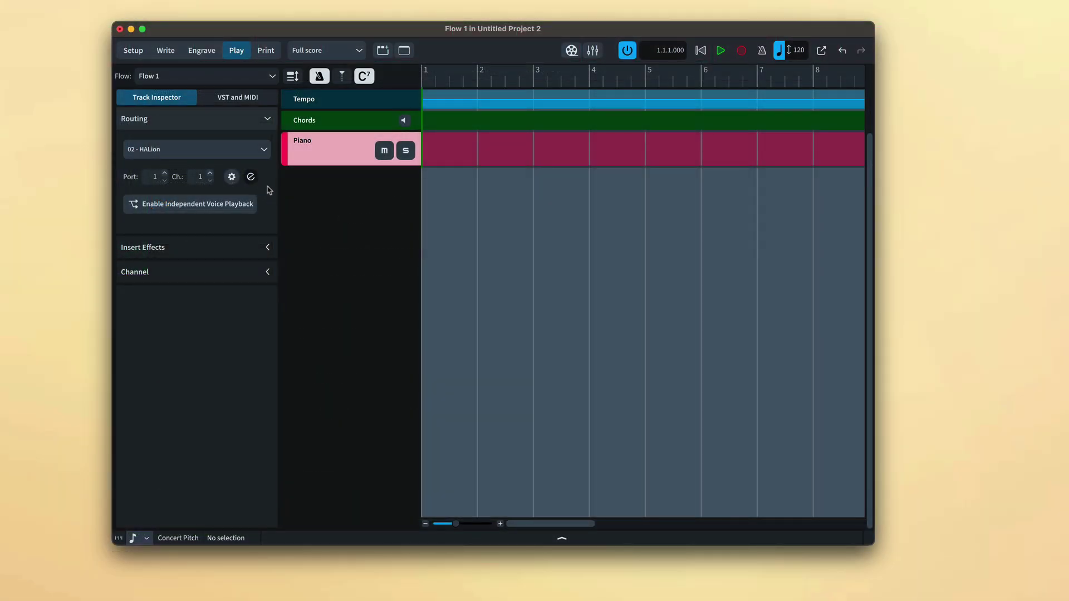
left_click(251, 176)
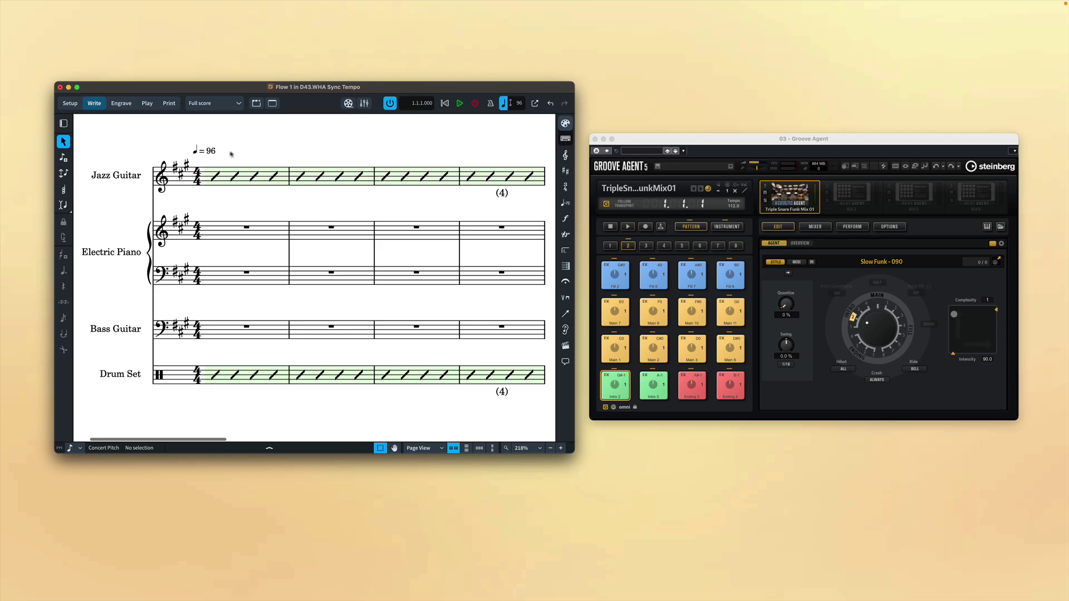
Play the opening bars alongside Groove Agent to check the tempo sync, and stop playback
left_click(460, 104)
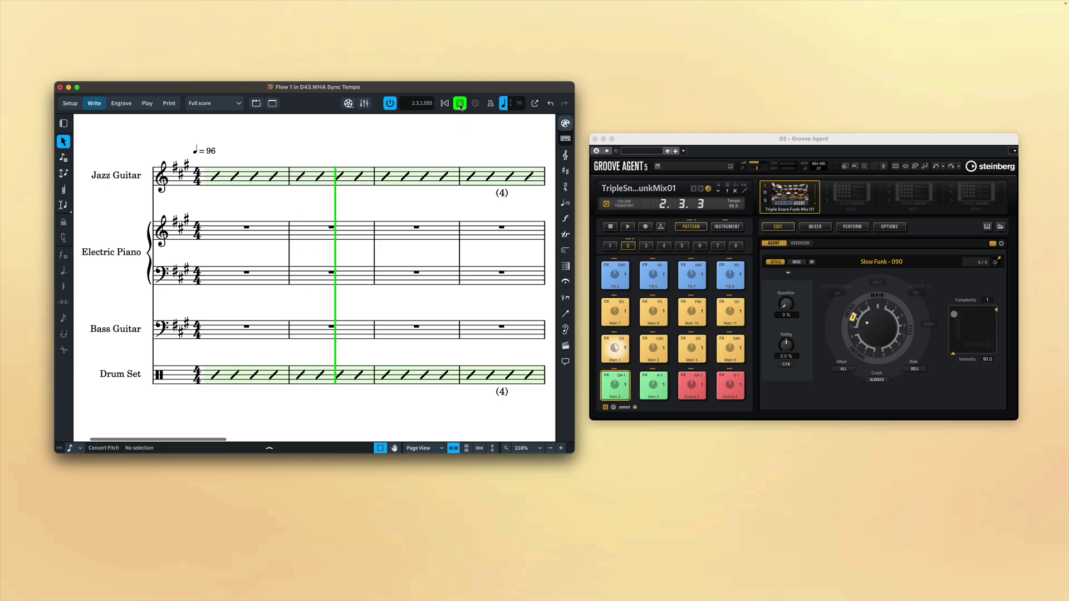
left_click(460, 104)
Change the opening tempo mark to q=112 and play the flow from the beginning
double_click(209, 155)
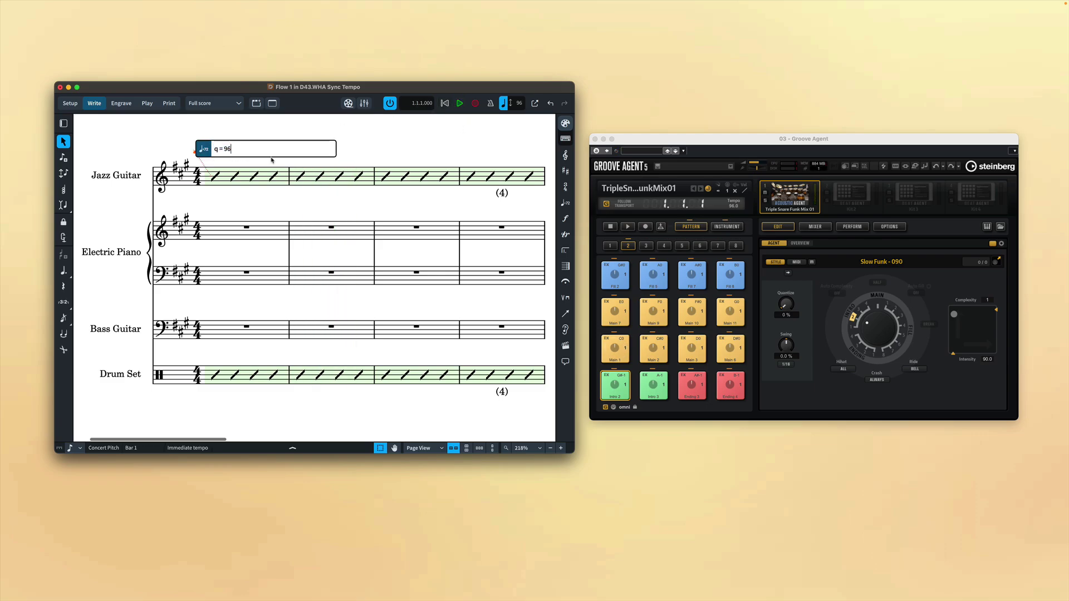
type("q=112")
key("Return")
left_click(461, 106)
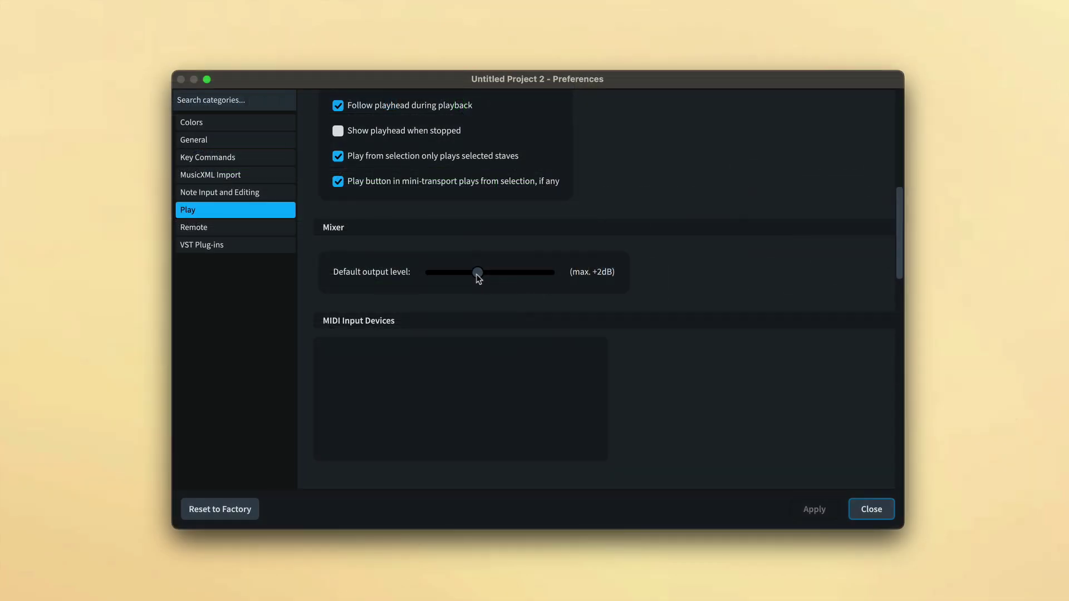
Raise the mixer's default output level in the Play preferences
left_click_drag(476, 274, 500, 276)
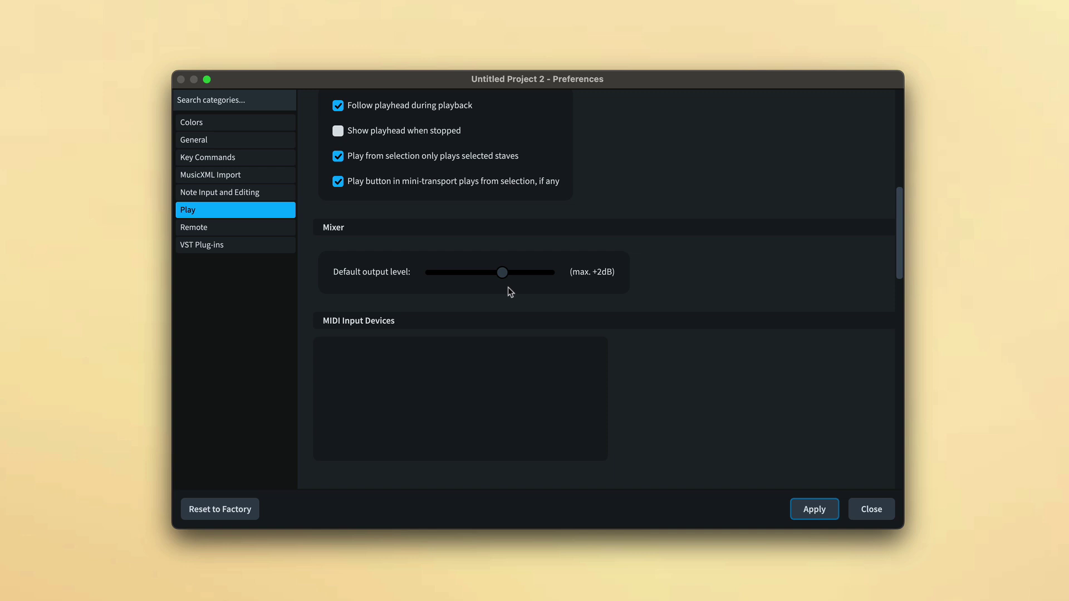